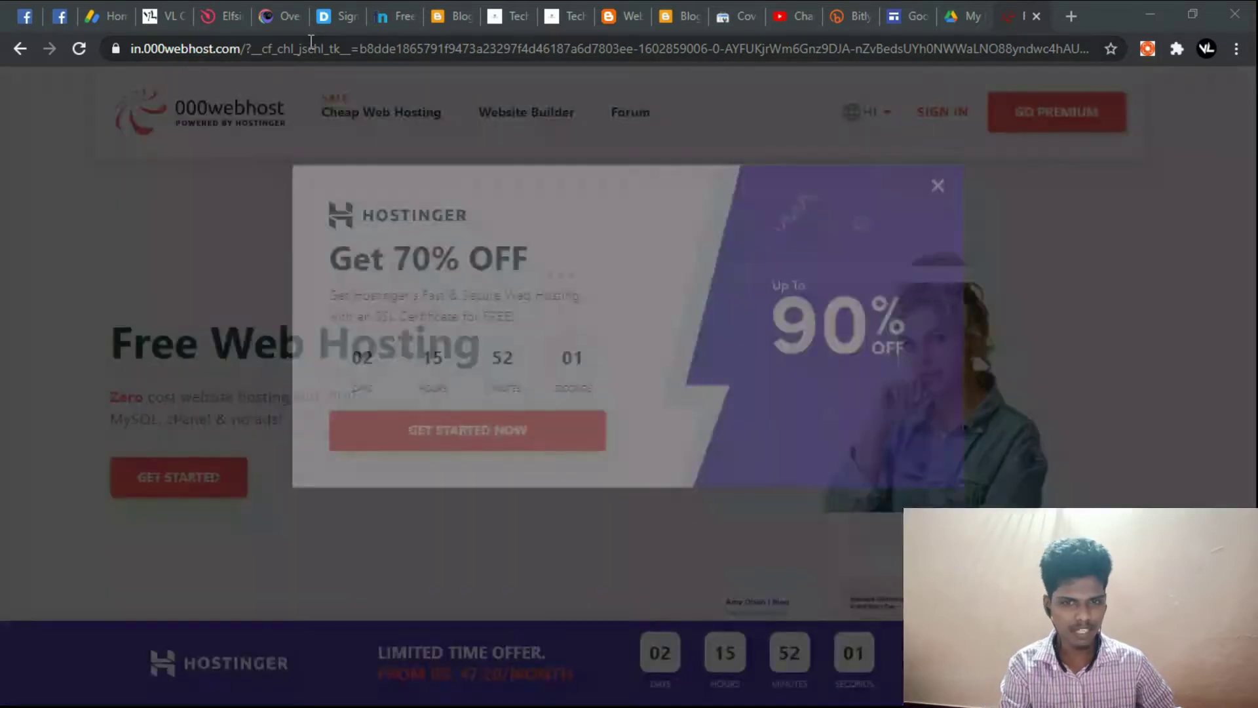
Step: Close the Hostinger offer popup and scroll through the free and paid hosting plans
click(938, 245)
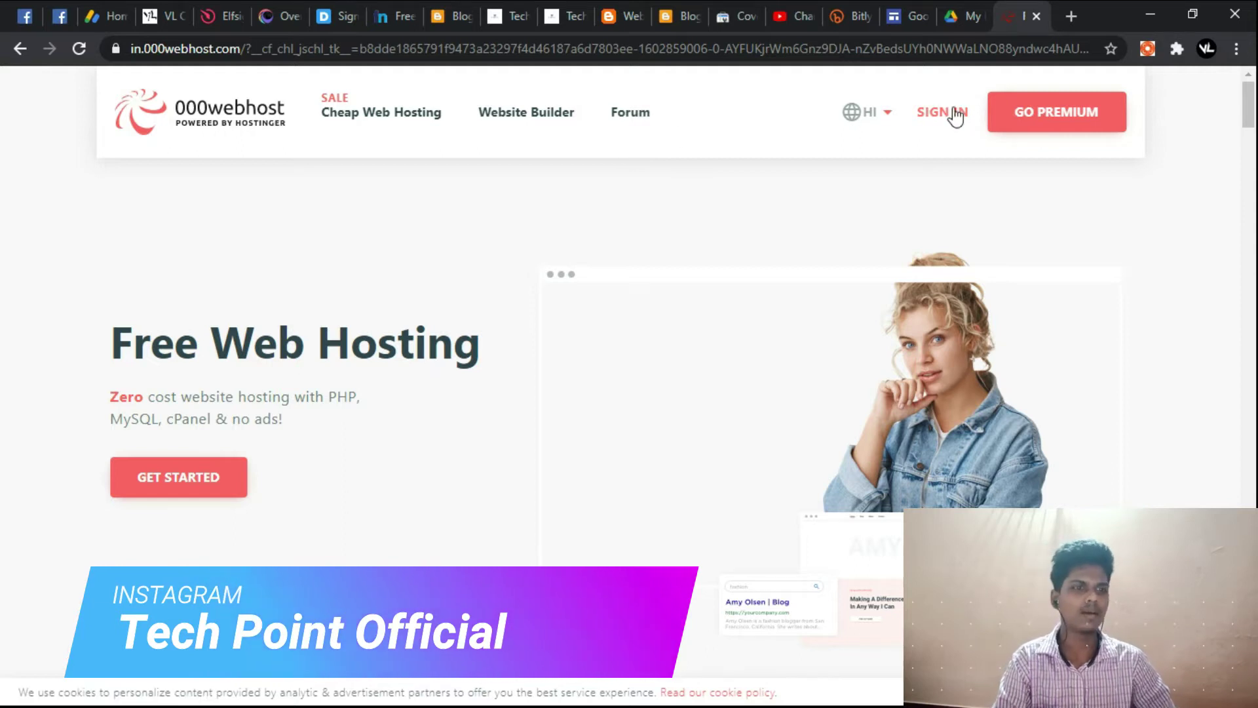
scroll(519, 236, down, 6)
scroll(551, 300, up, 6)
scroll(550, 308, down, 8)
scroll(551, 308, down, 10)
scroll(603, 402, up, 8)
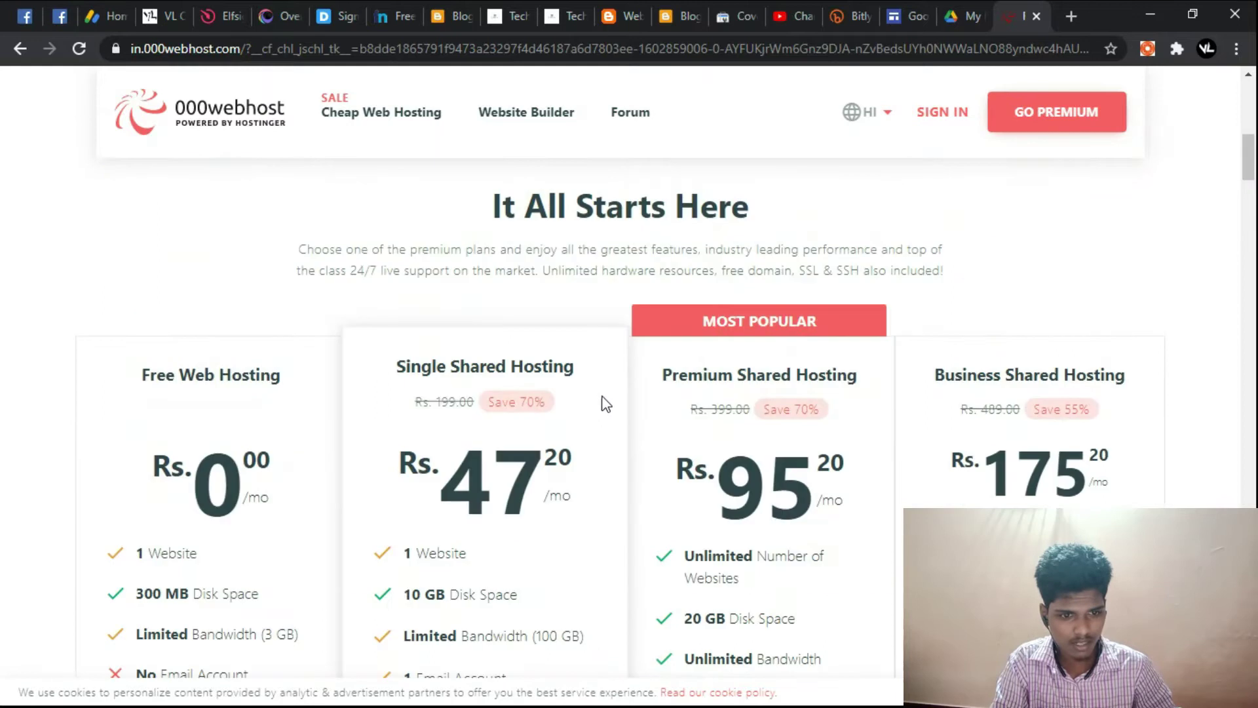
scroll(604, 401, down, 3)
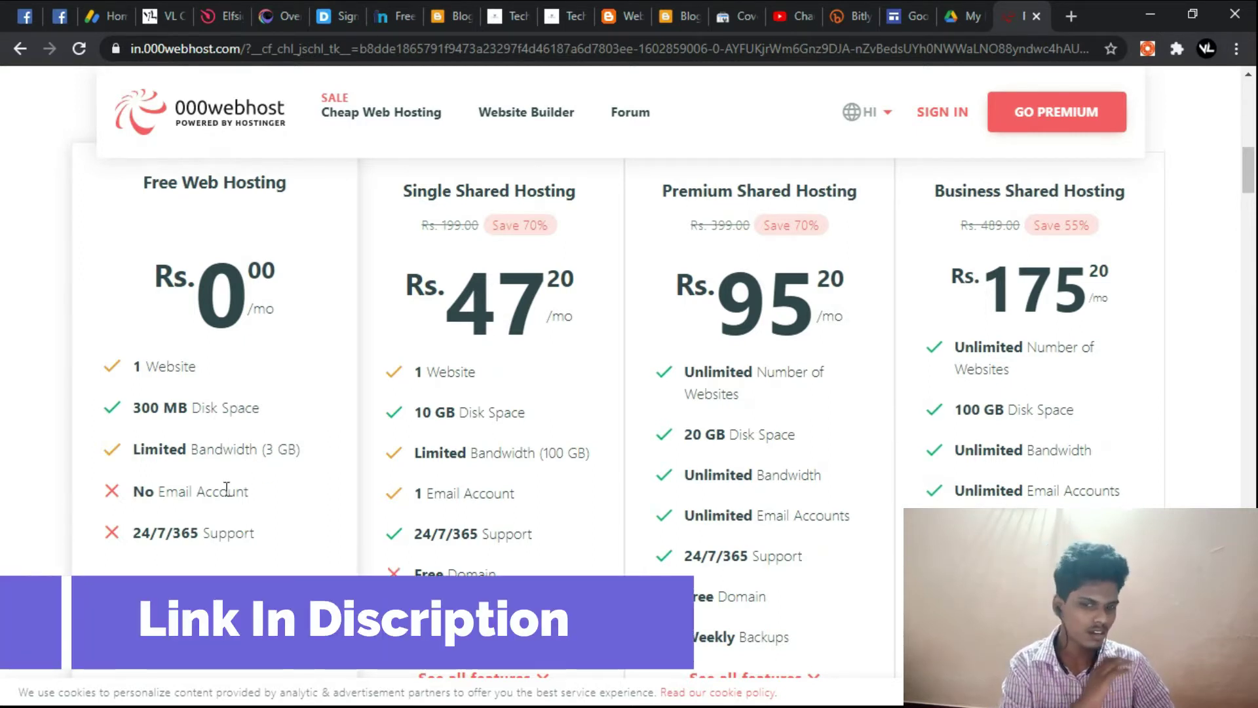
Step: Finish reviewing the plans, return to the top and go to the Sign In page
scroll(226, 490, down, 1)
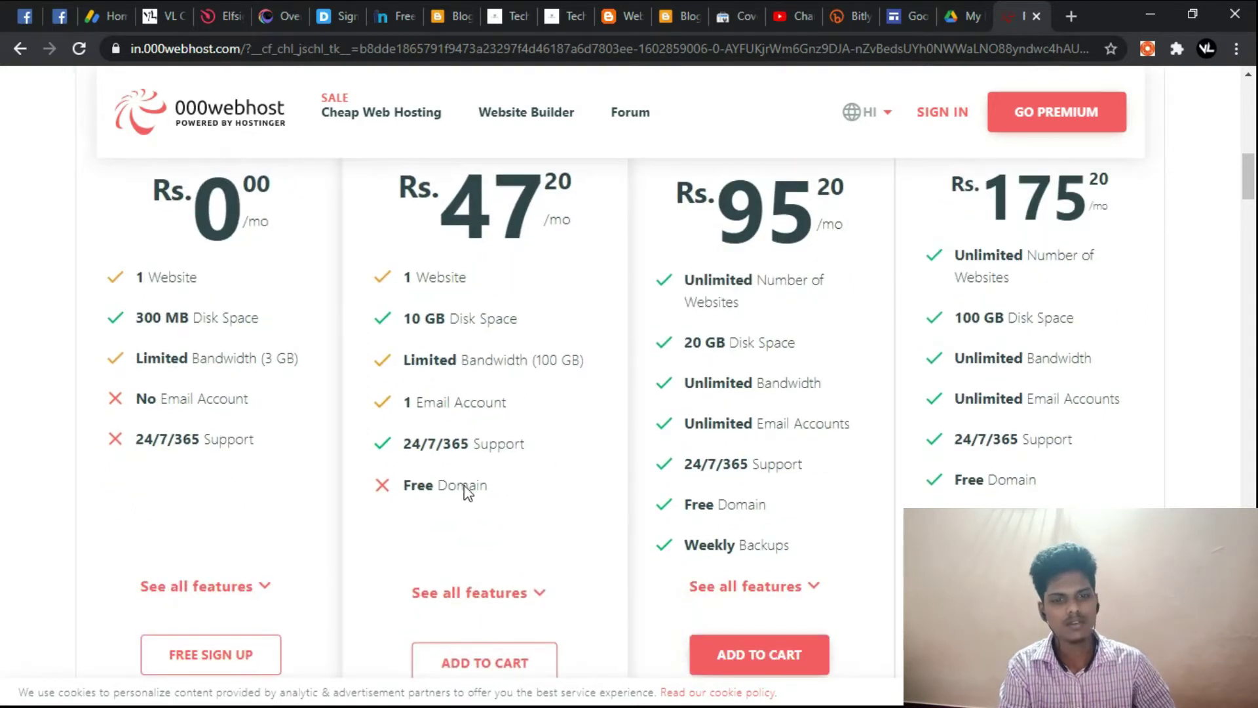
scroll(483, 509, up, 1)
scroll(489, 514, down, 3)
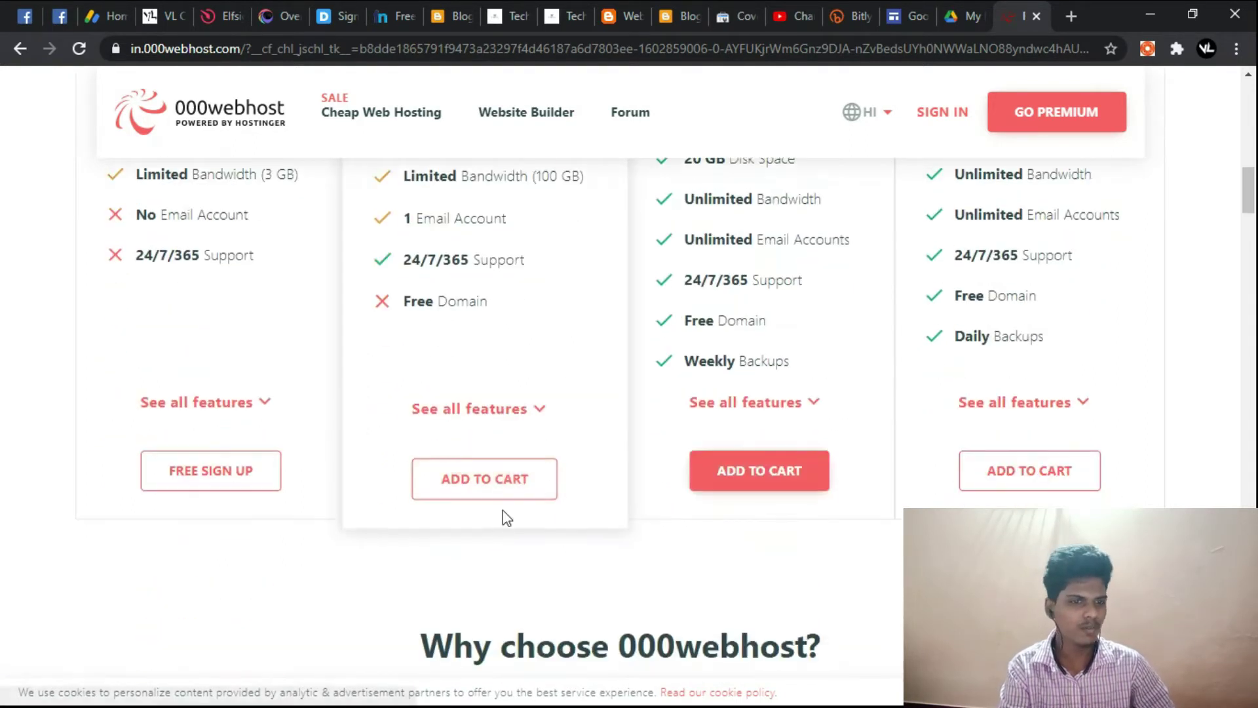
scroll(756, 528, up, 3)
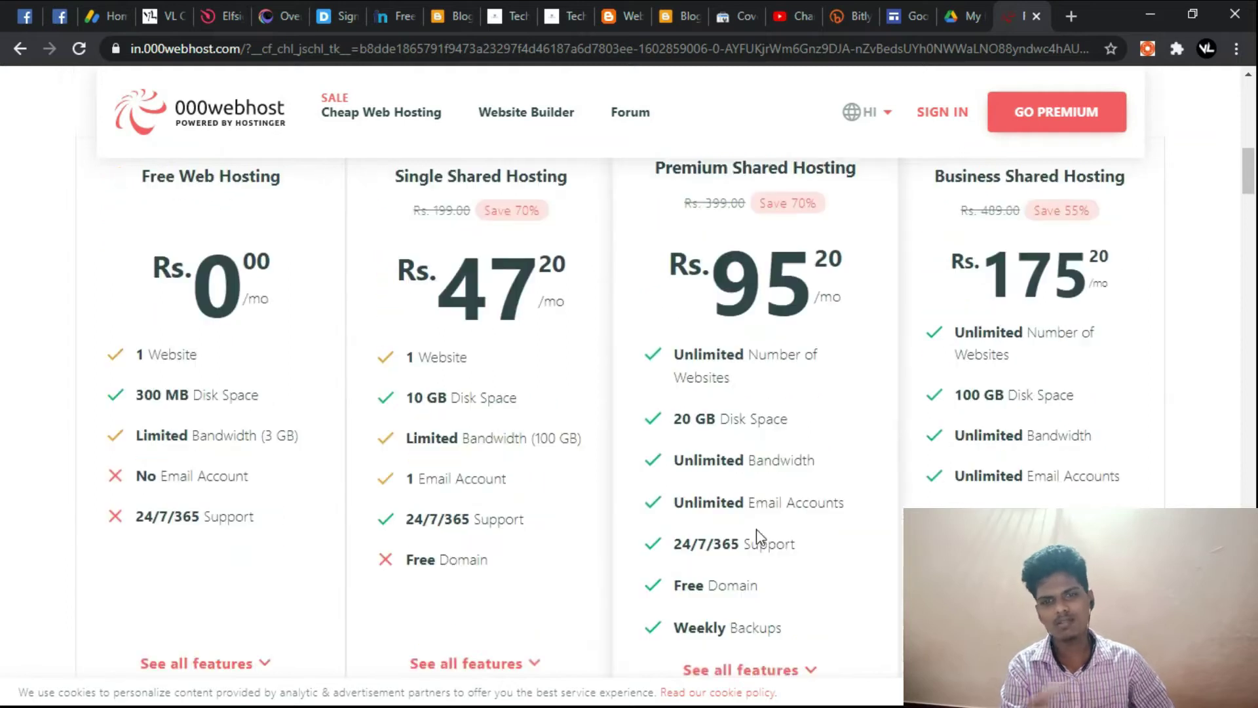
scroll(756, 529, up, 10)
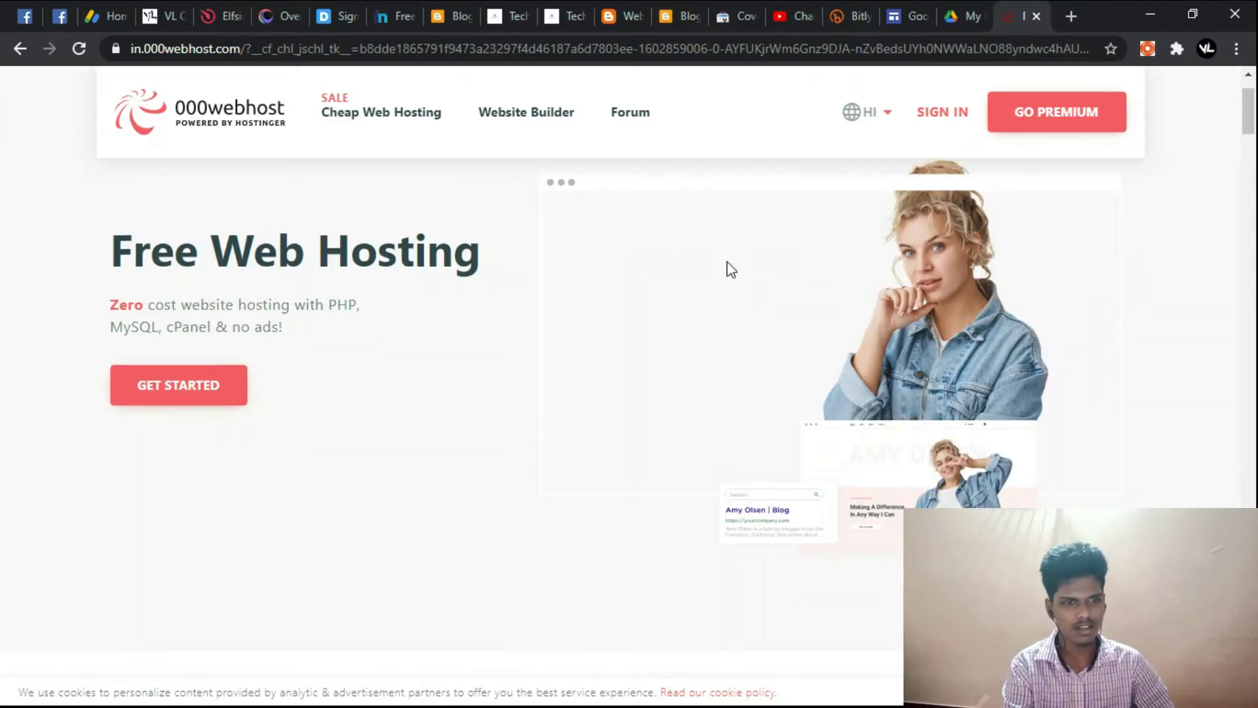
scroll(422, 180, up, 1)
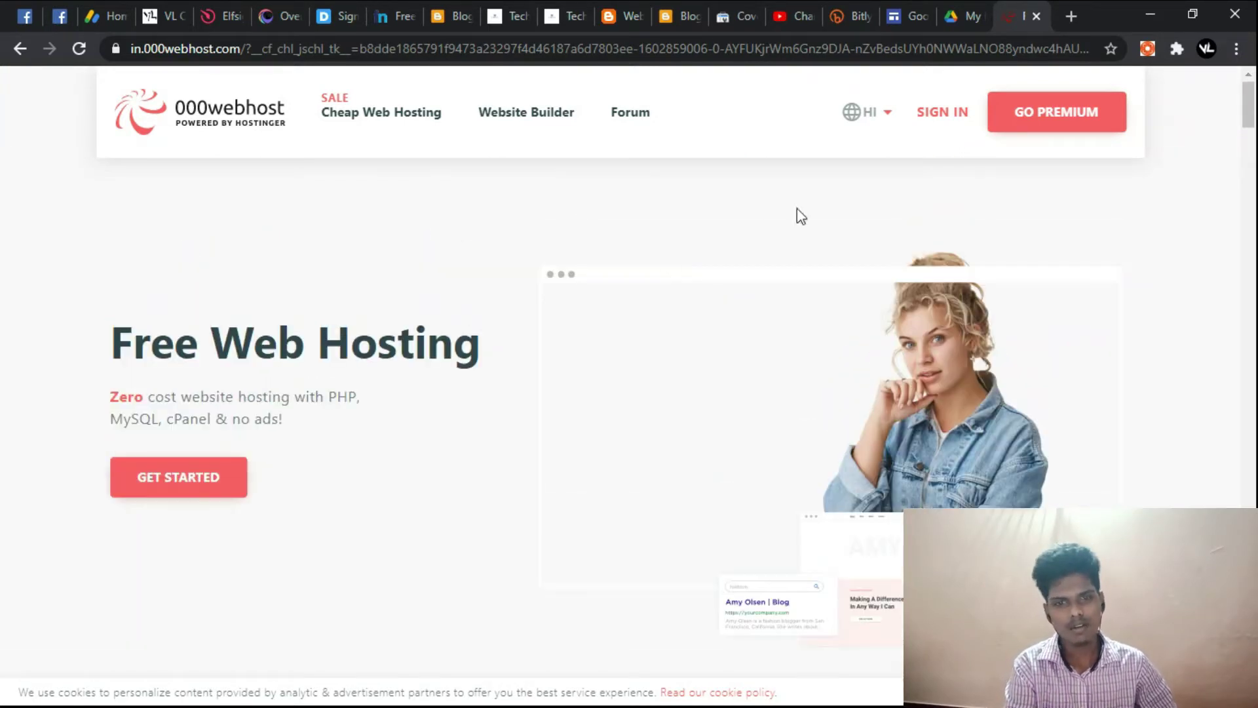
click(955, 122)
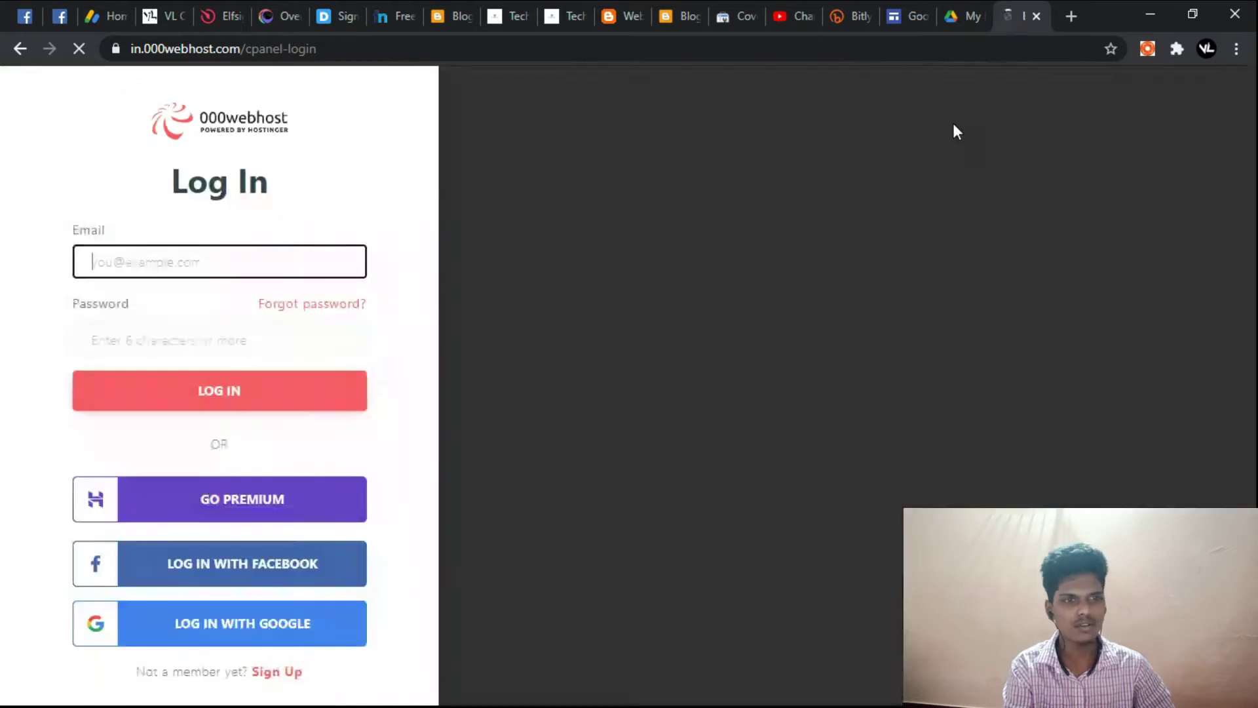
Step: Log in with the saved account email from autofill and the account password
click(188, 268)
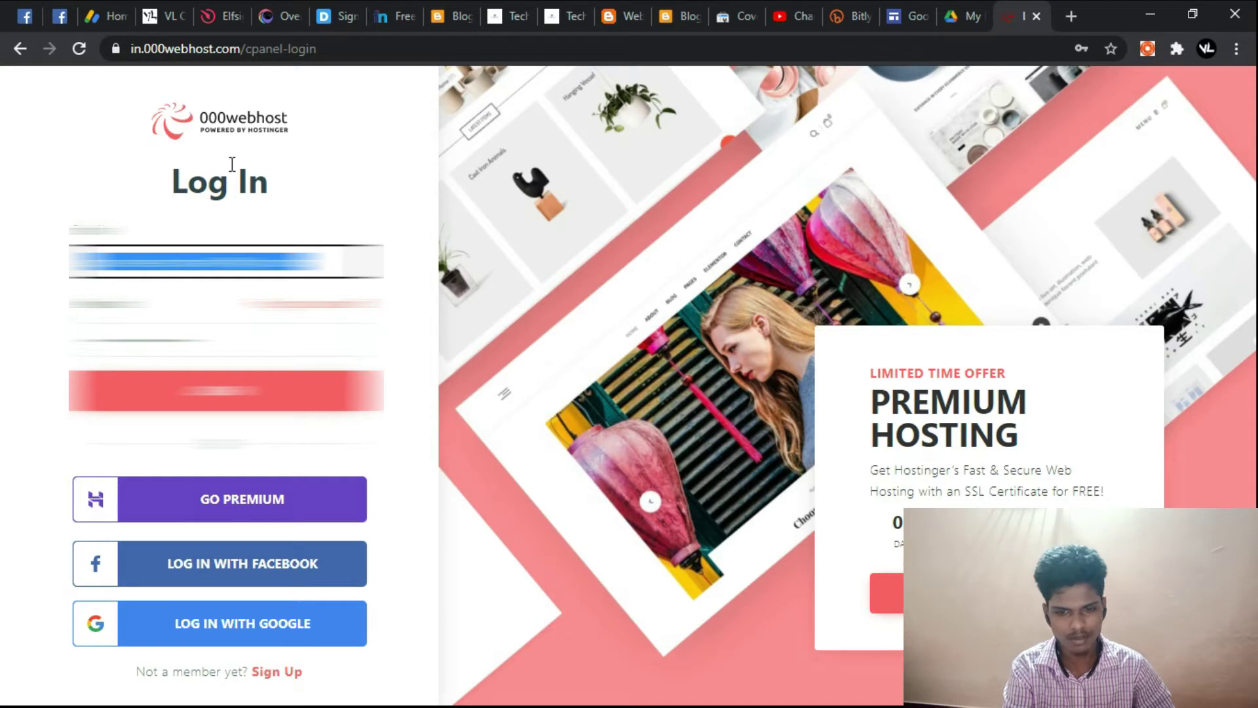
click(314, 261)
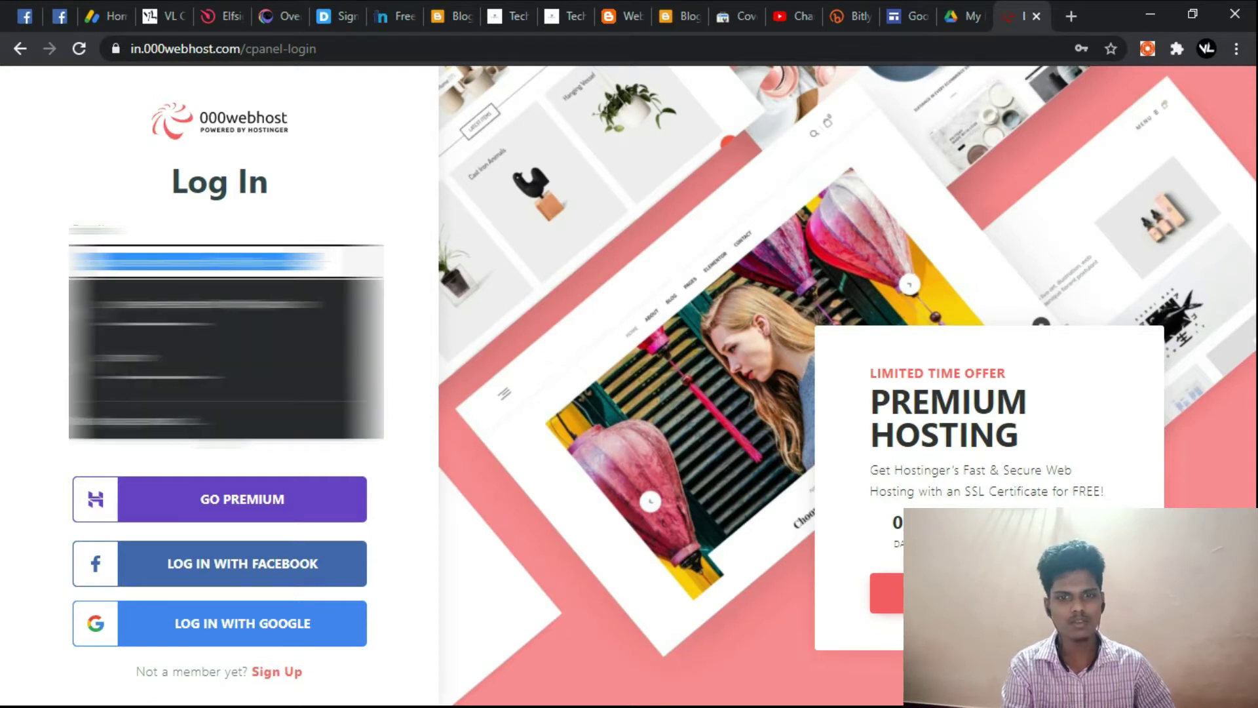
key(BackSpace)
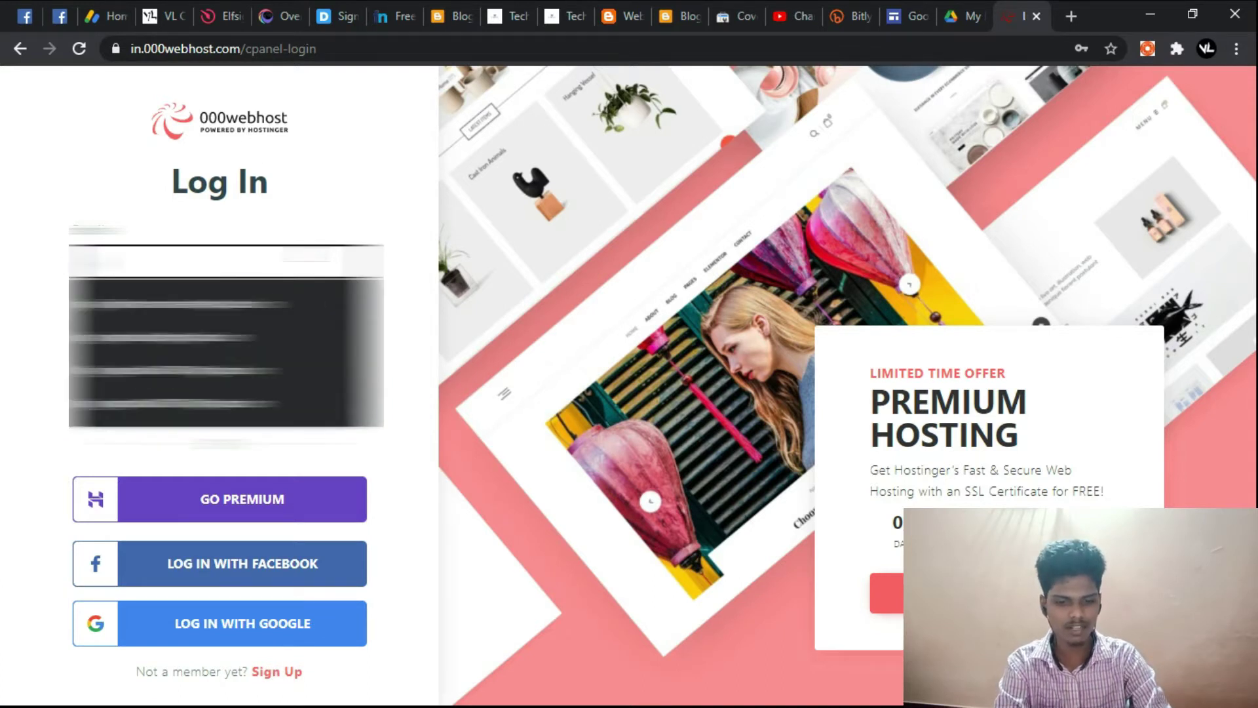
click(302, 305)
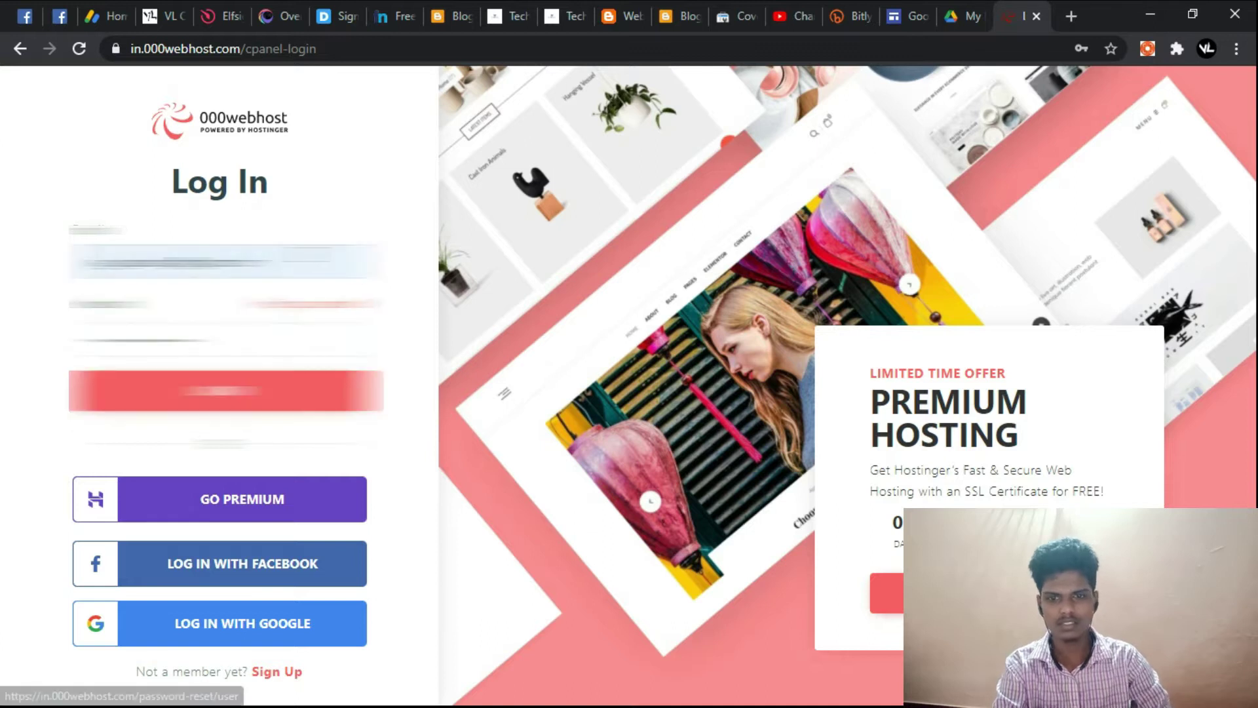
click(226, 339)
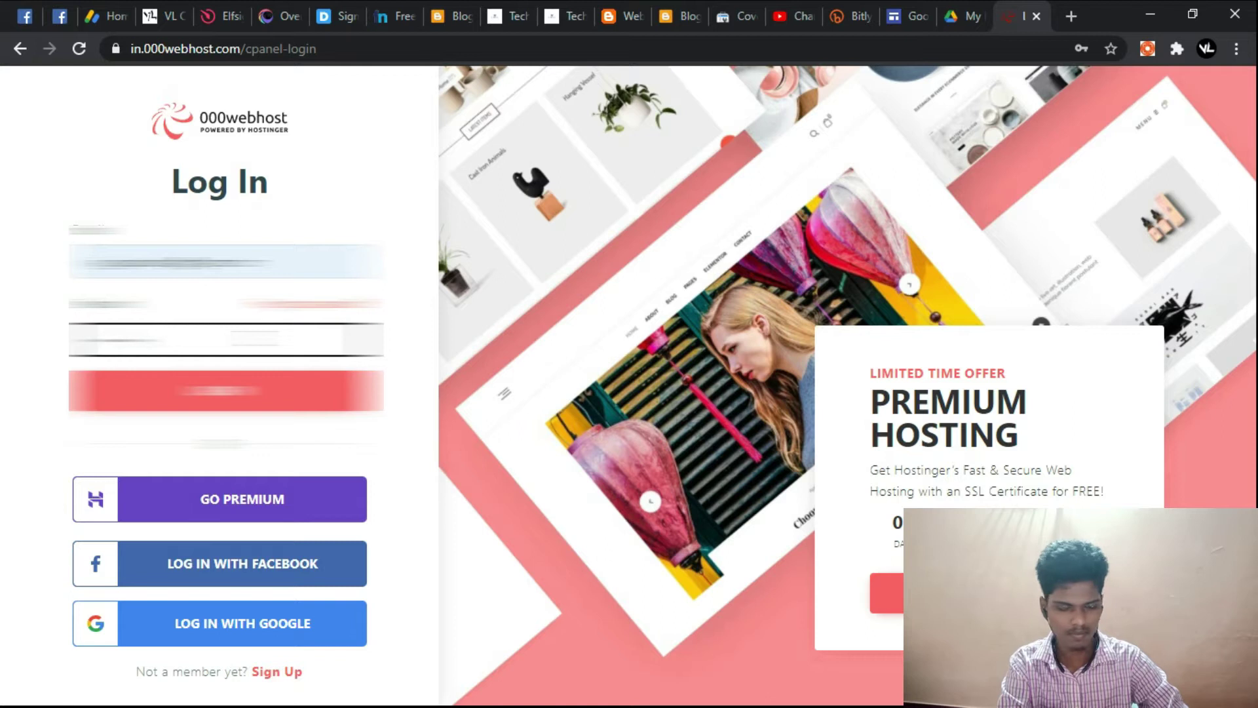
key(Return)
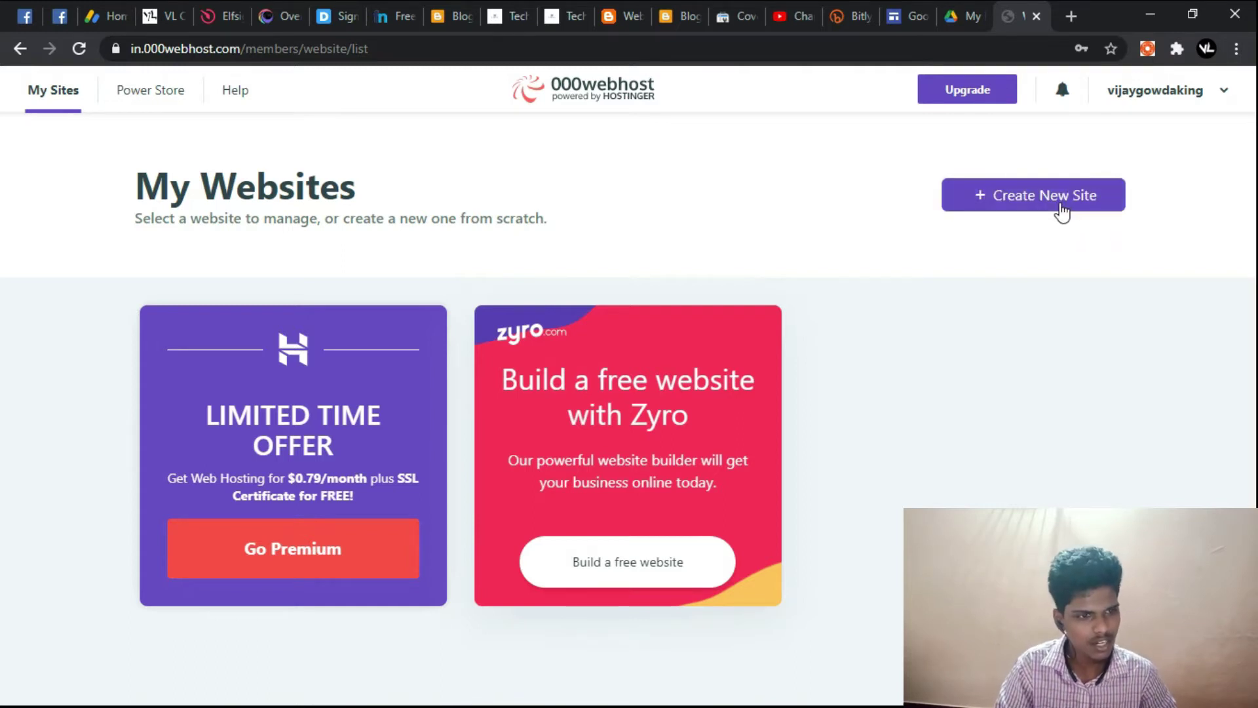
Step: Start a new site, close the Hostinger popup, and name it techpointofficalwebsite
click(1059, 202)
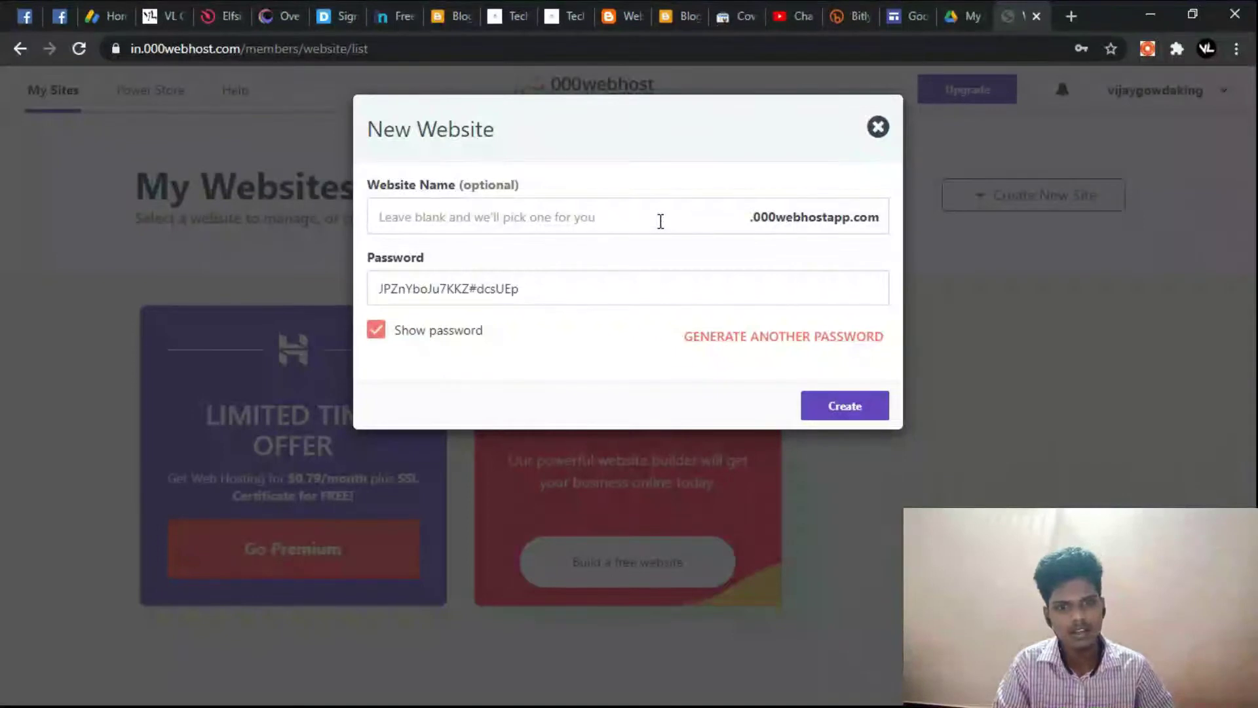
click(660, 218)
click(761, 223)
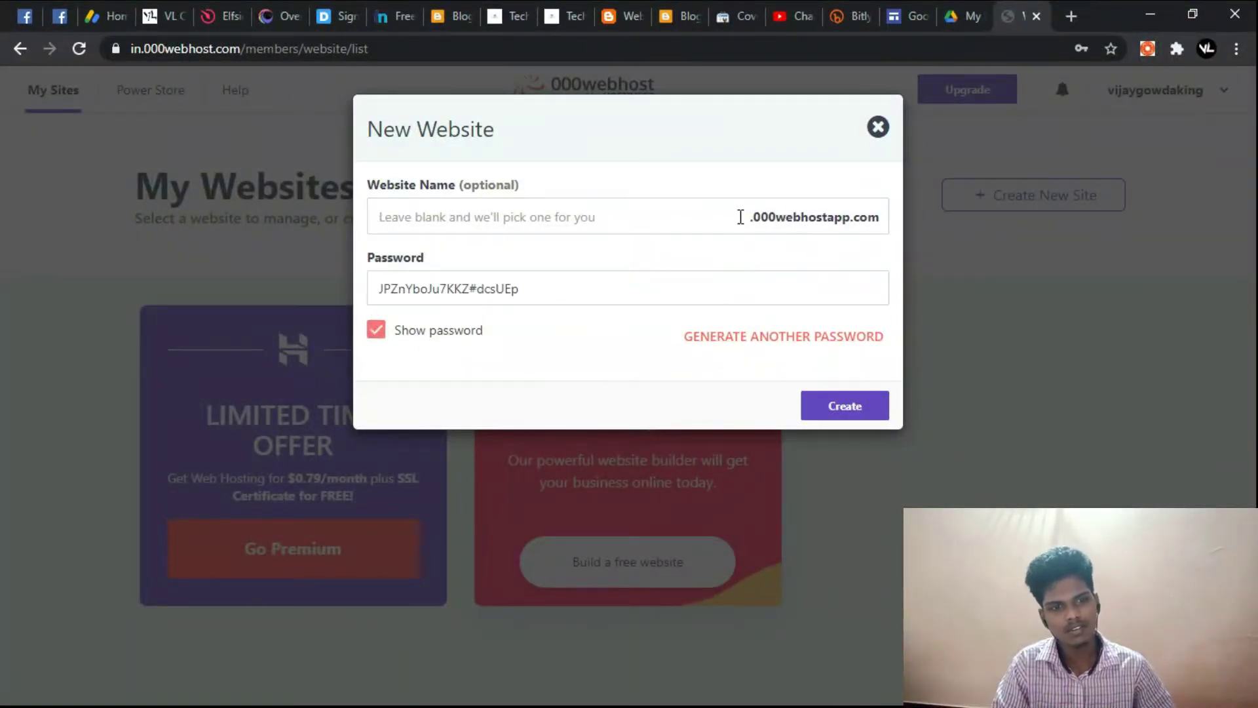
click(740, 217)
drag(792, 233, 785, 244)
click(785, 244)
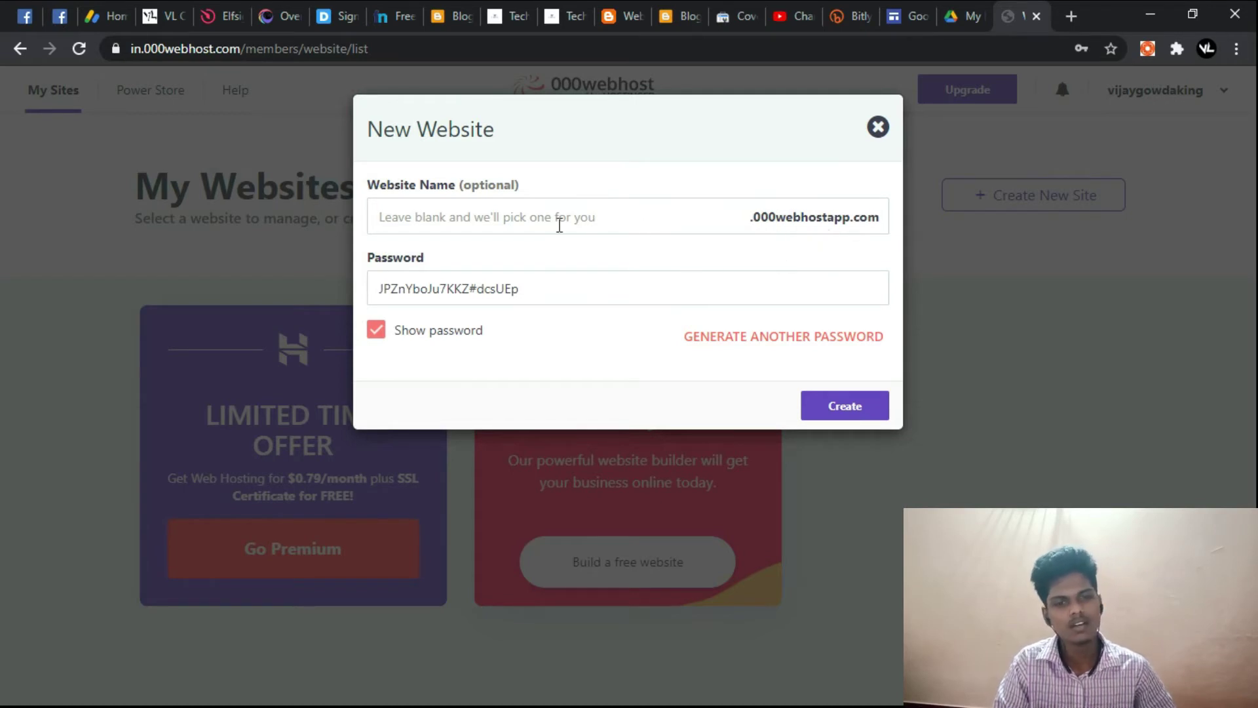
click(559, 225)
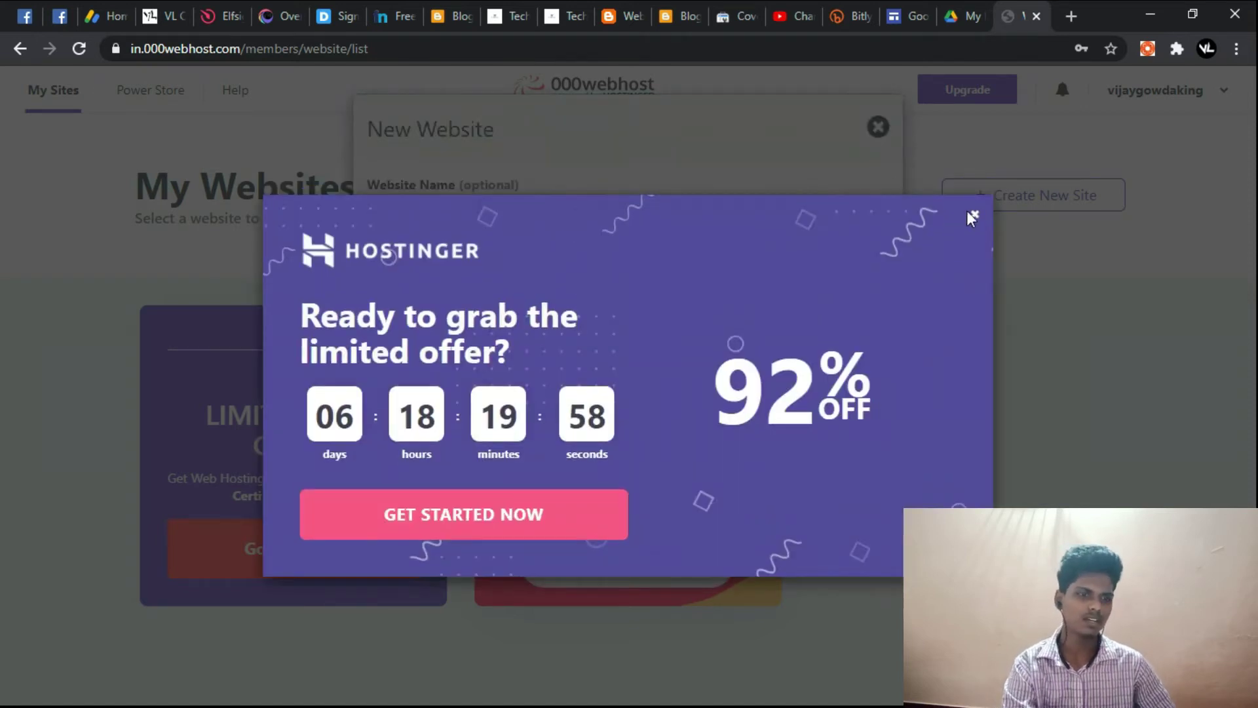
click(975, 215)
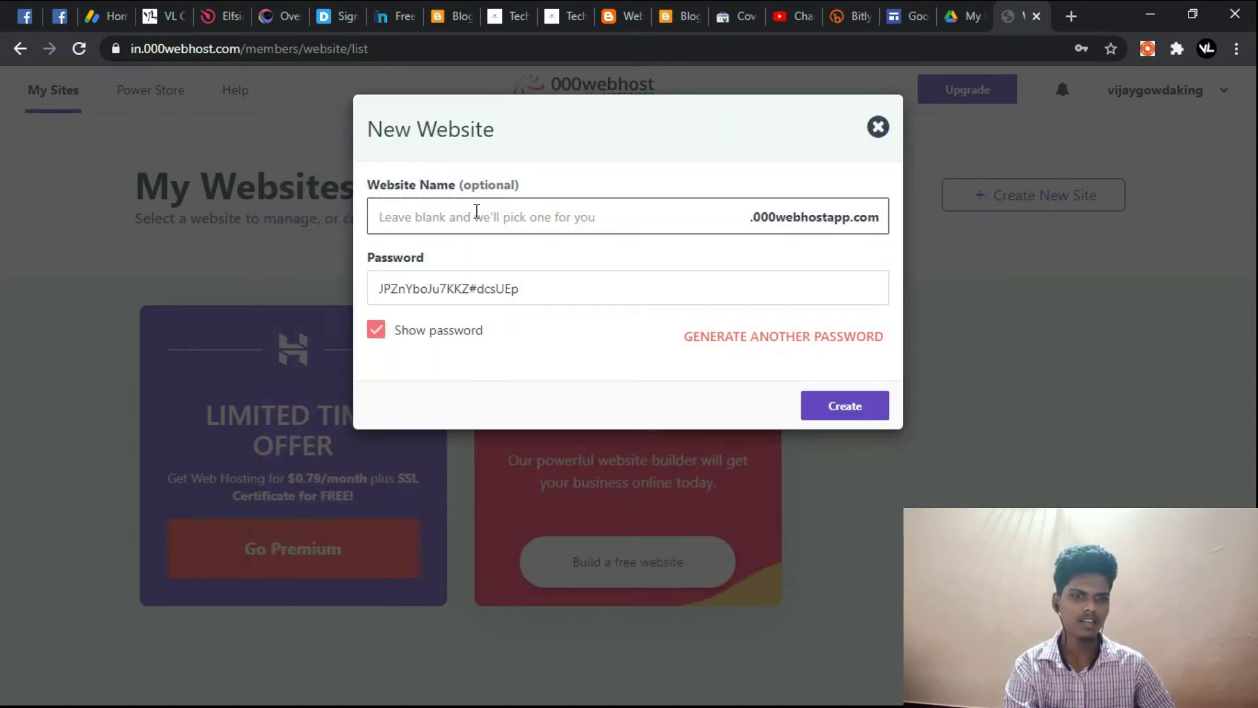
text(tech)
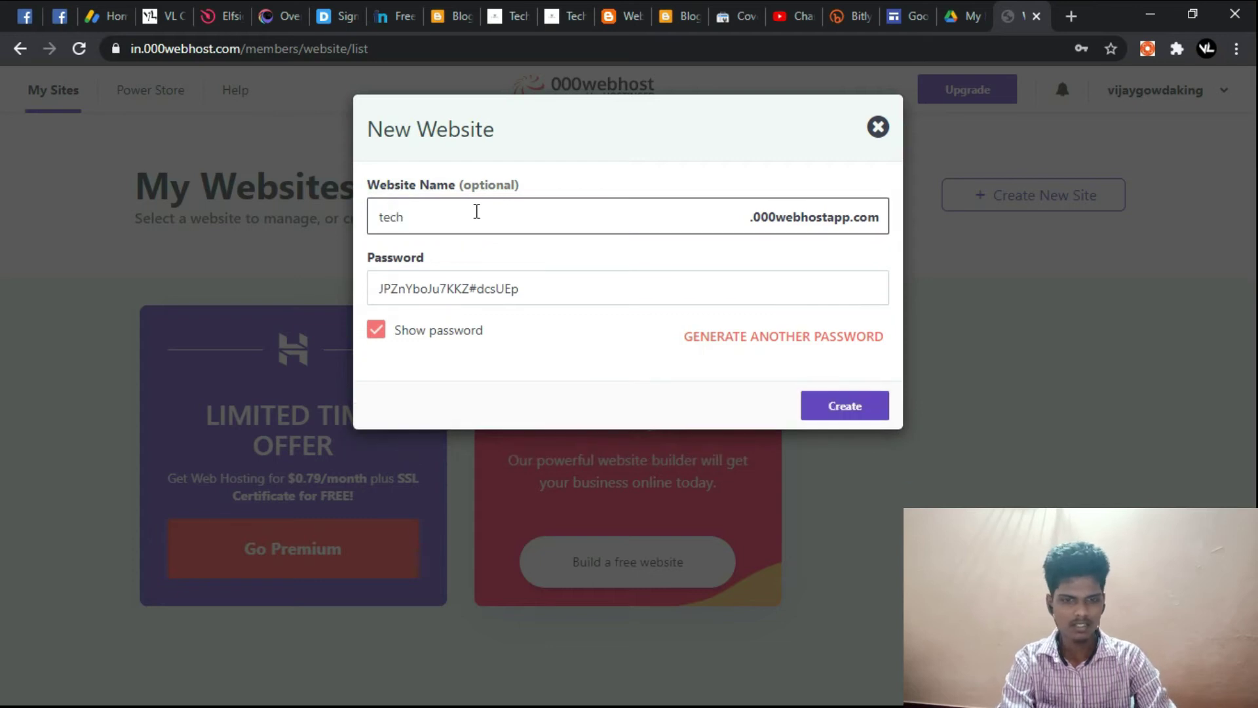
text(poin)
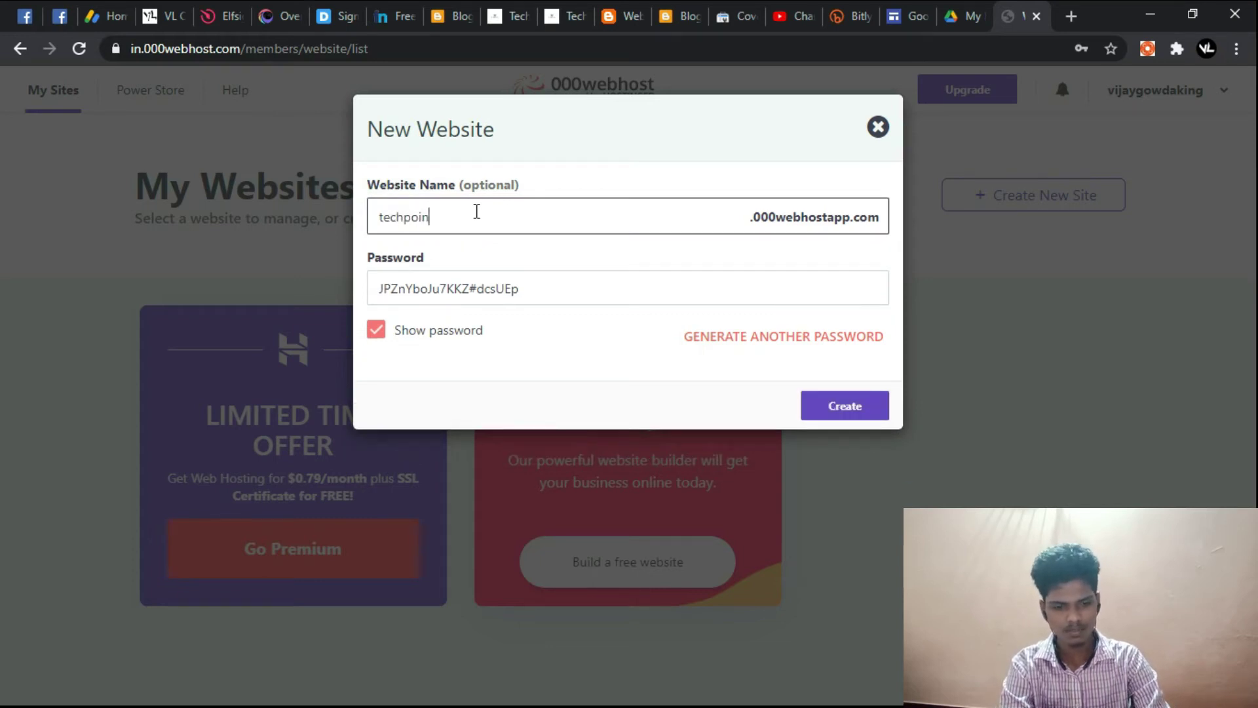
text(toffic)
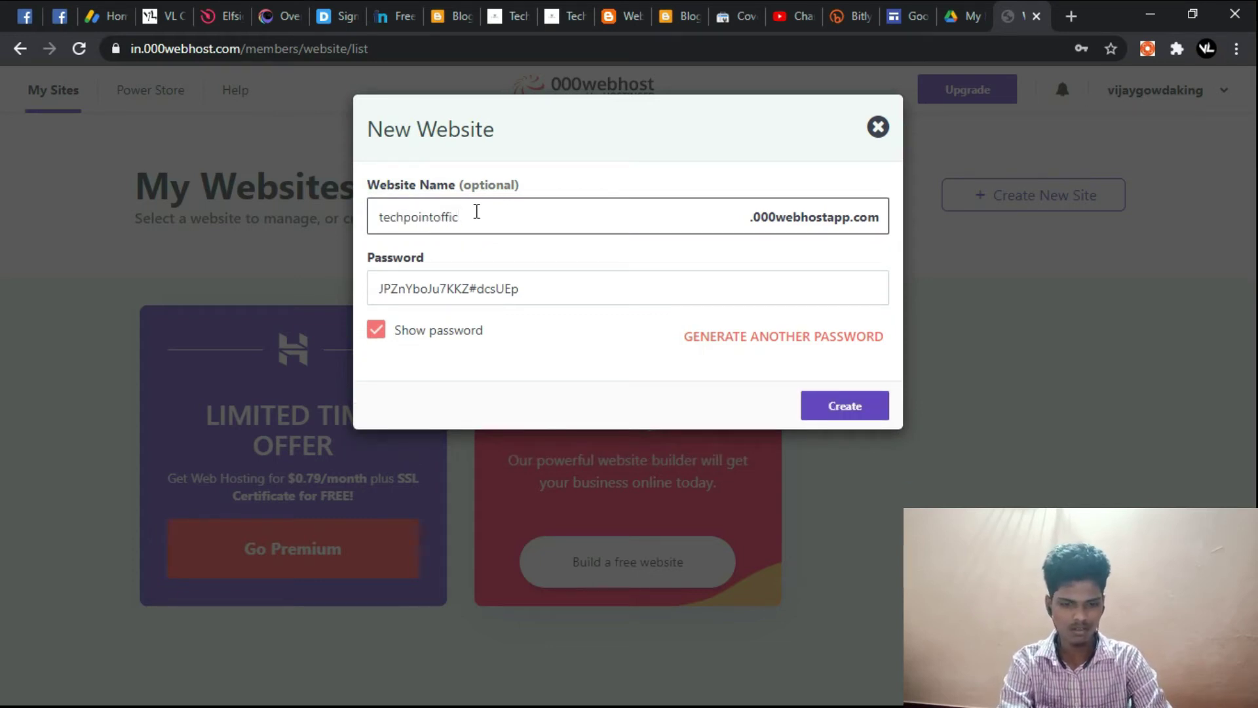
text(alwebsite)
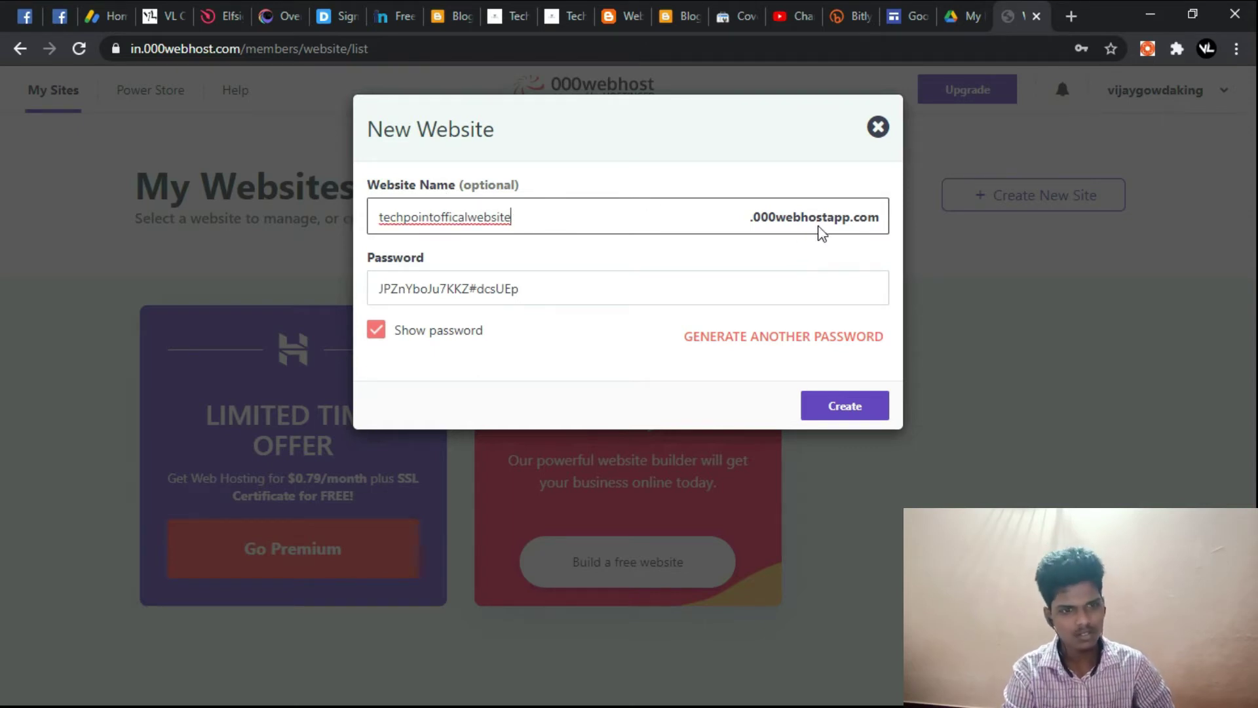
Step: Replace the generated site password with a custom pasted one and create the site
triple_click(690, 290)
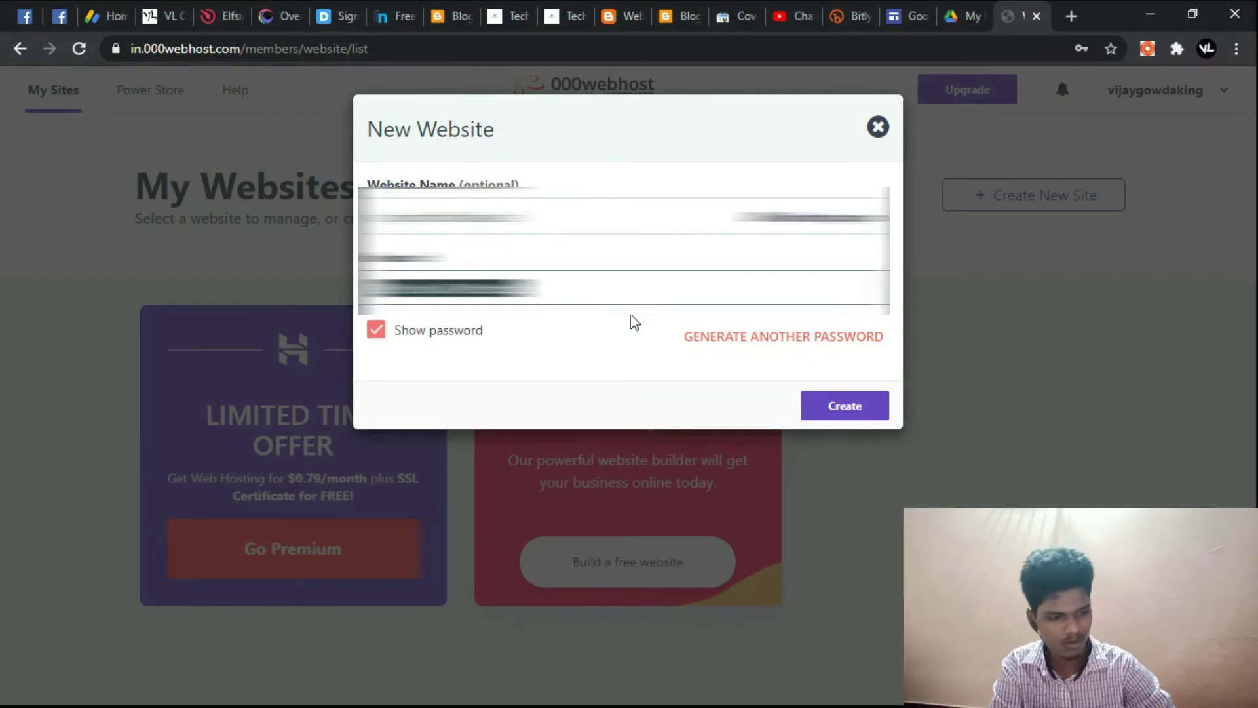
key(BackSpace)
key(ctrl+v)
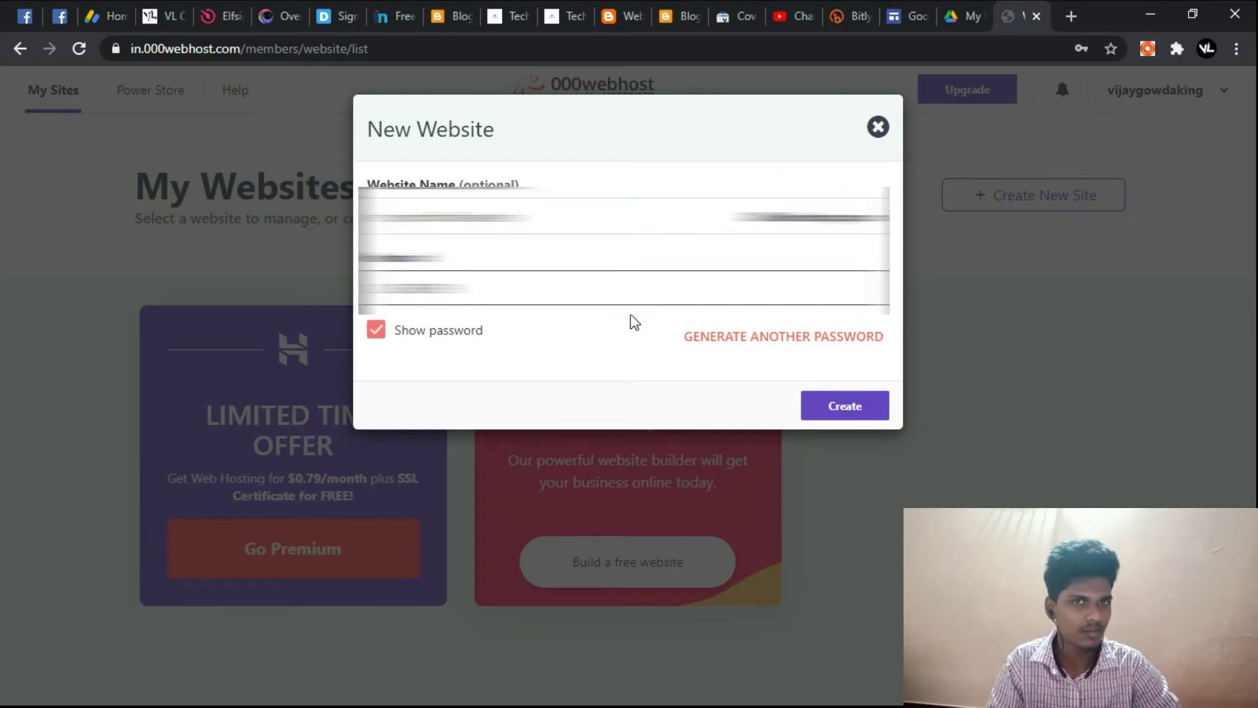
double_click(518, 288)
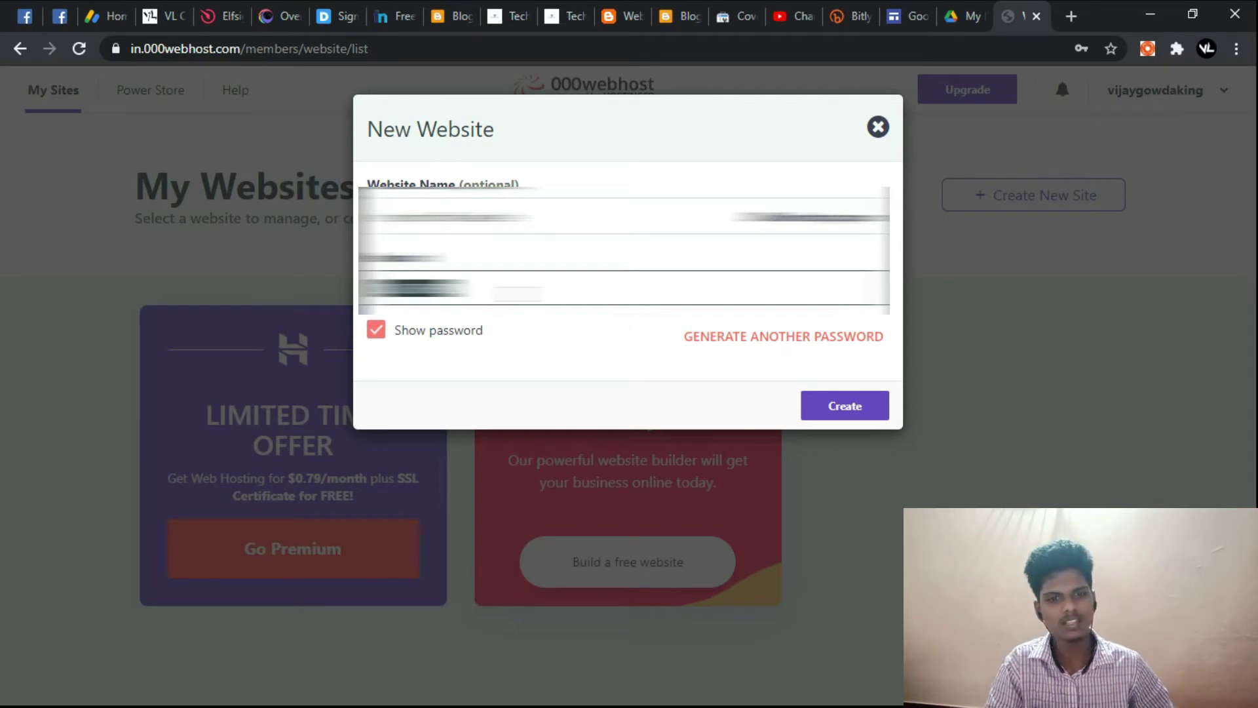
click(843, 404)
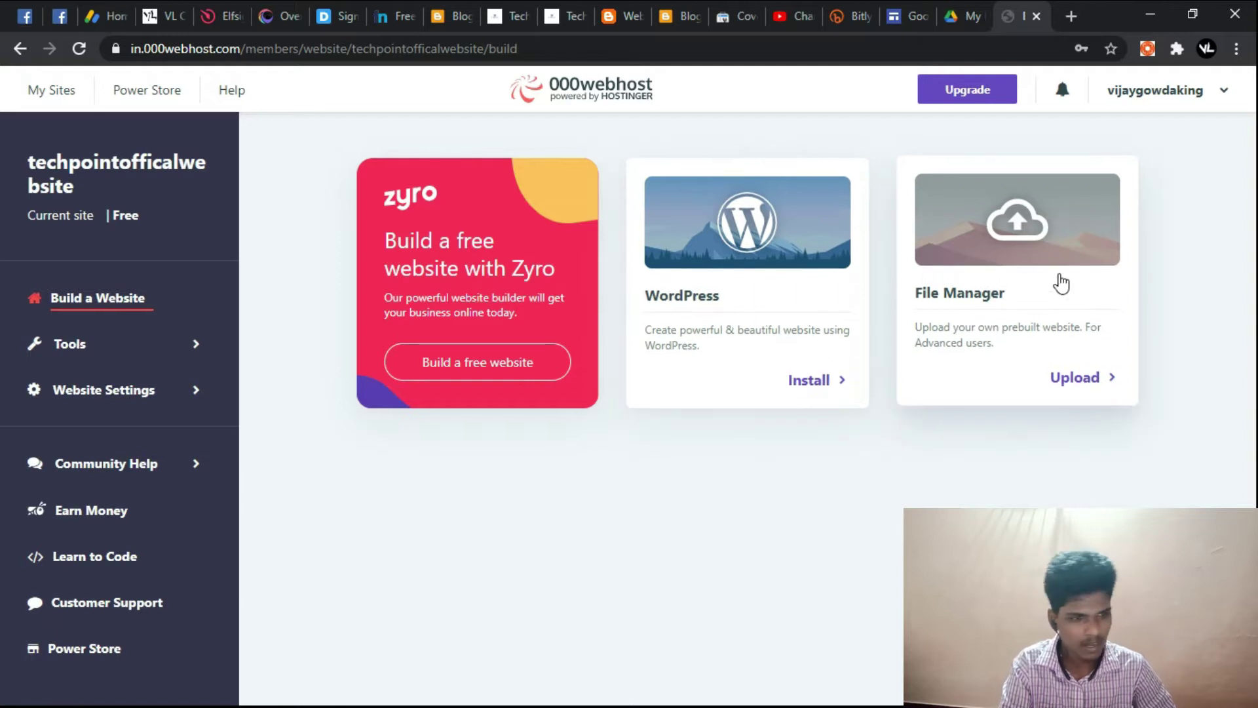
Step: Start the WordPress install, keeping the default techpointofficalwebsite site address
click(829, 388)
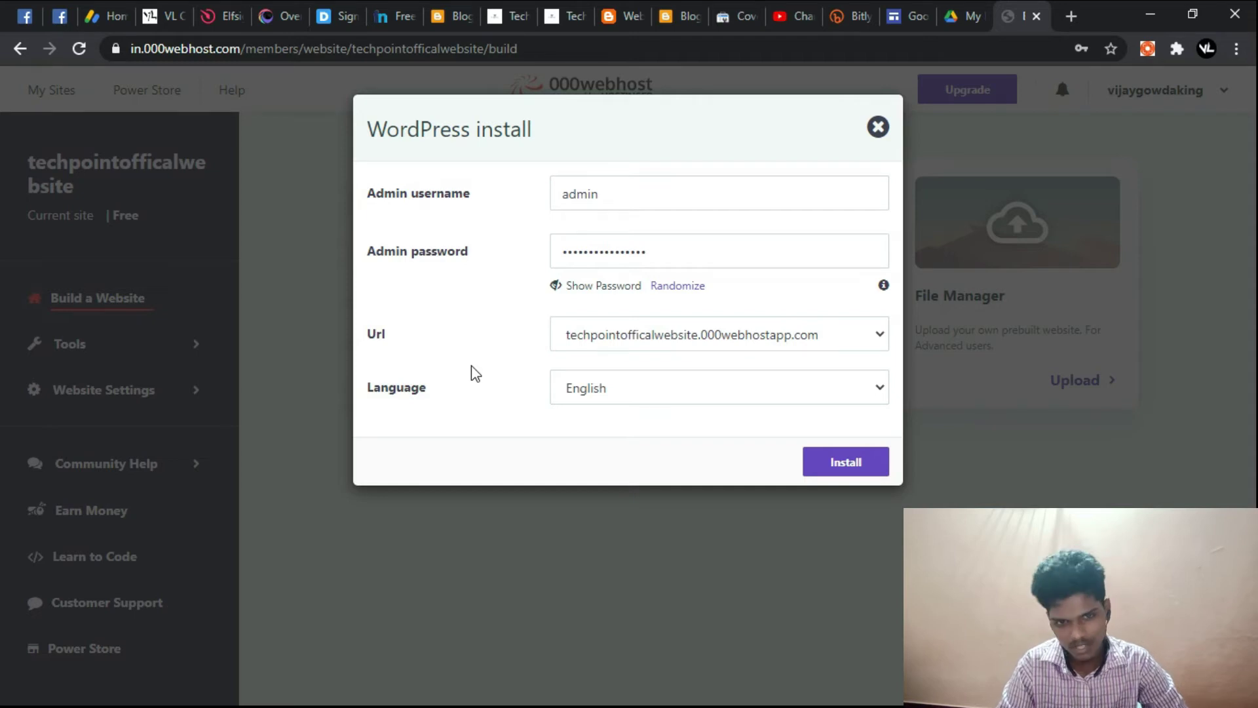
click(626, 341)
click(532, 370)
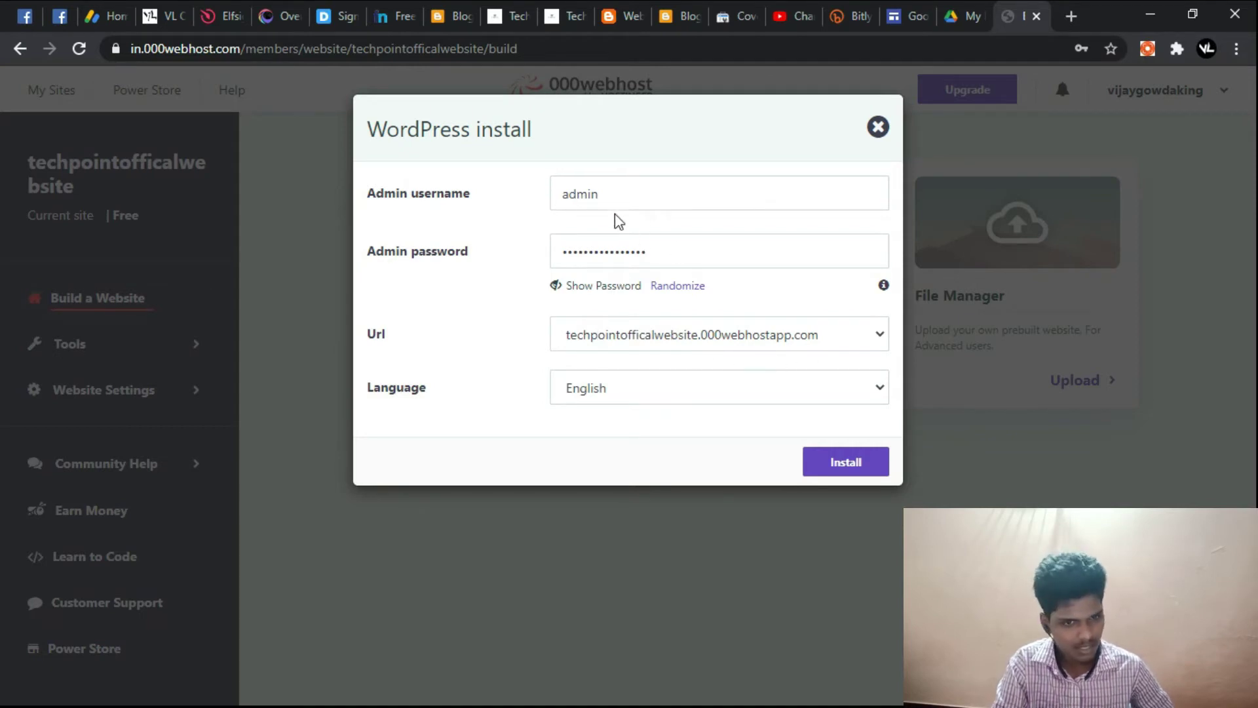
Step: Reveal the generated admin password, clear it and type a new one
click(654, 188)
click(676, 249)
click(629, 285)
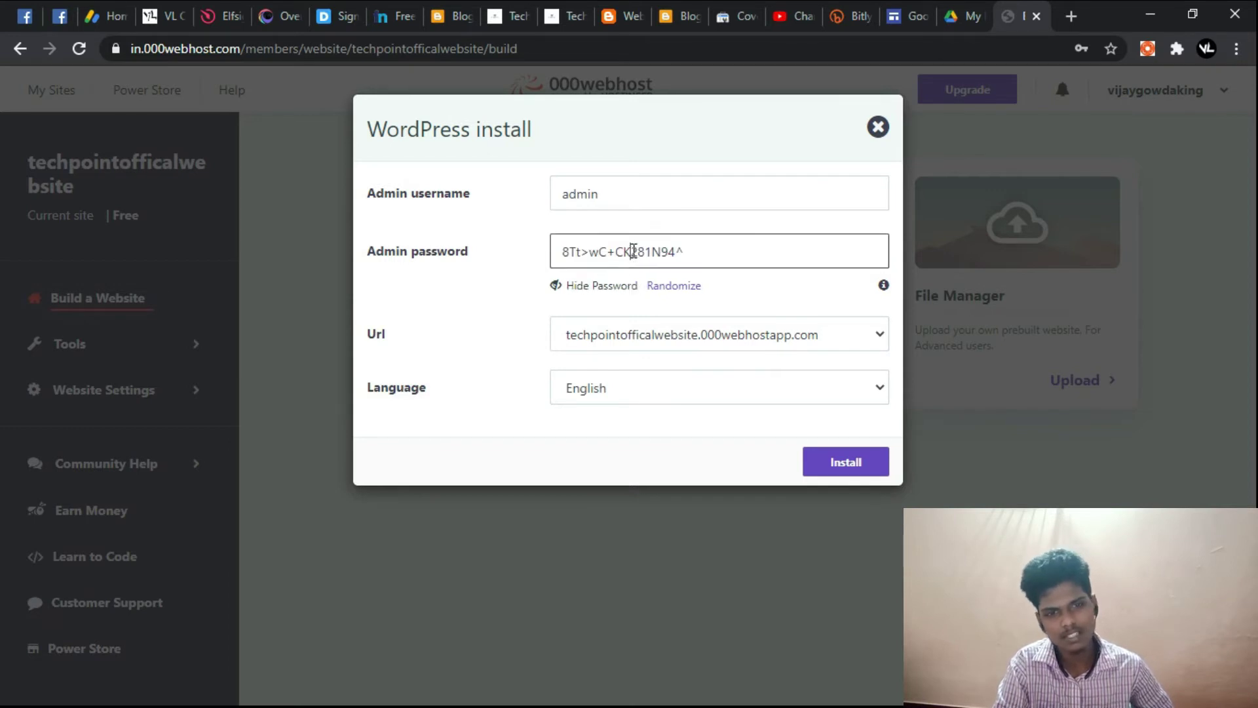
double_click(634, 252)
key(ctrl+a)
key(BackSpace)
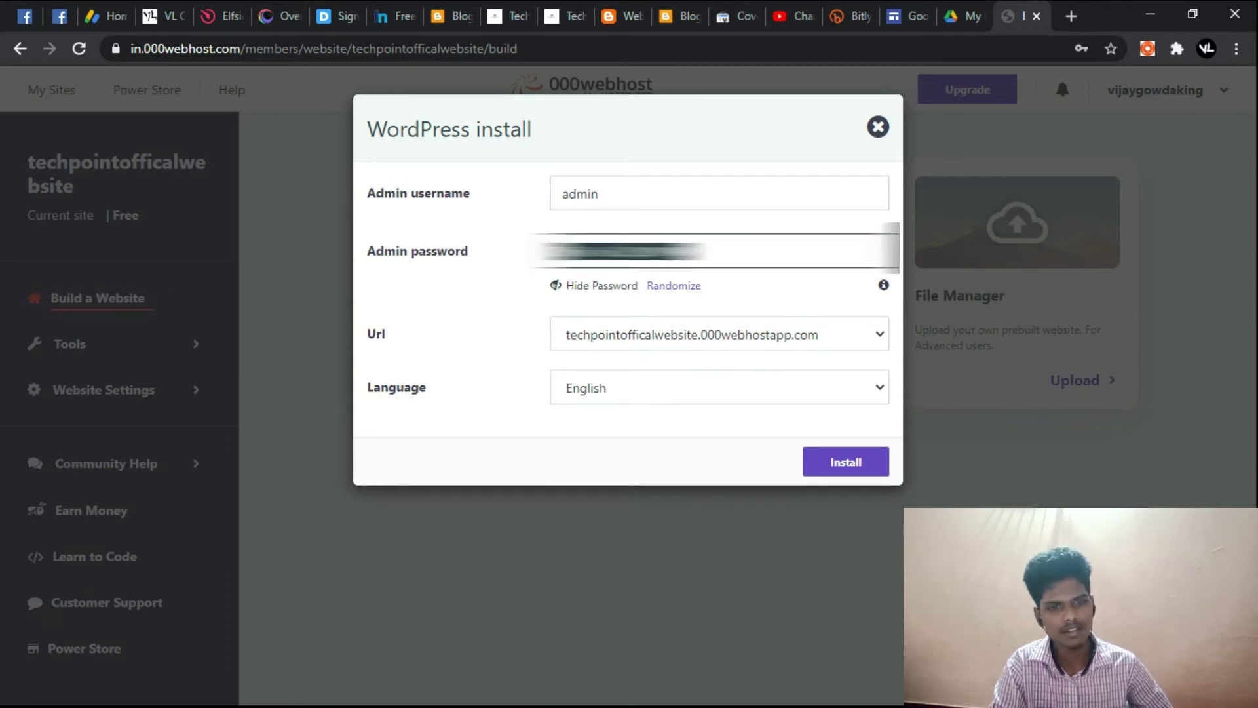
text(*)
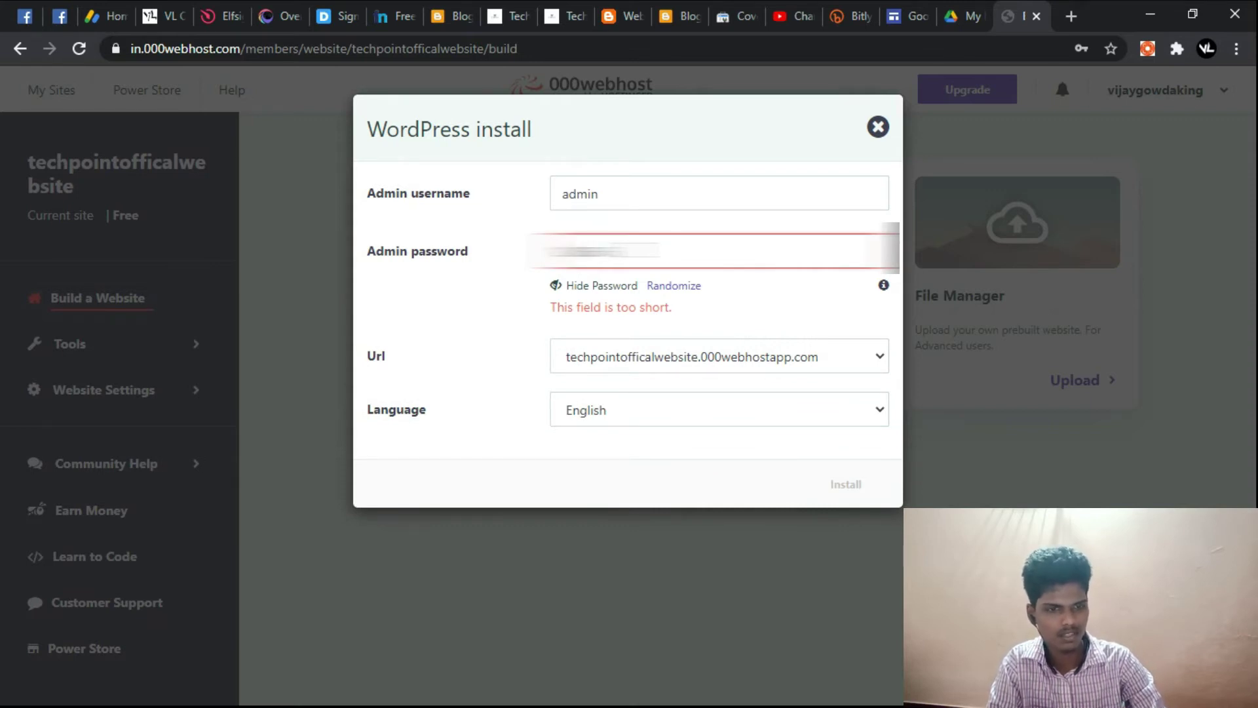
text(**)
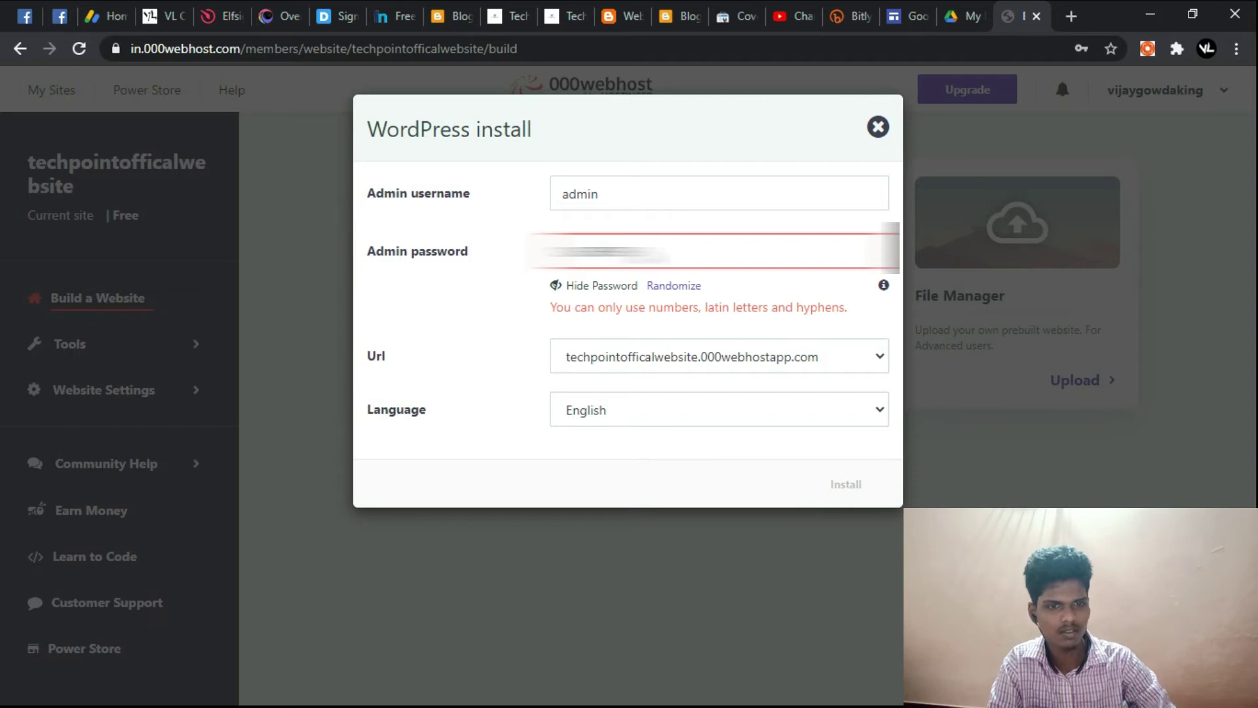
key(ctrl+a)
key(BackSpace)
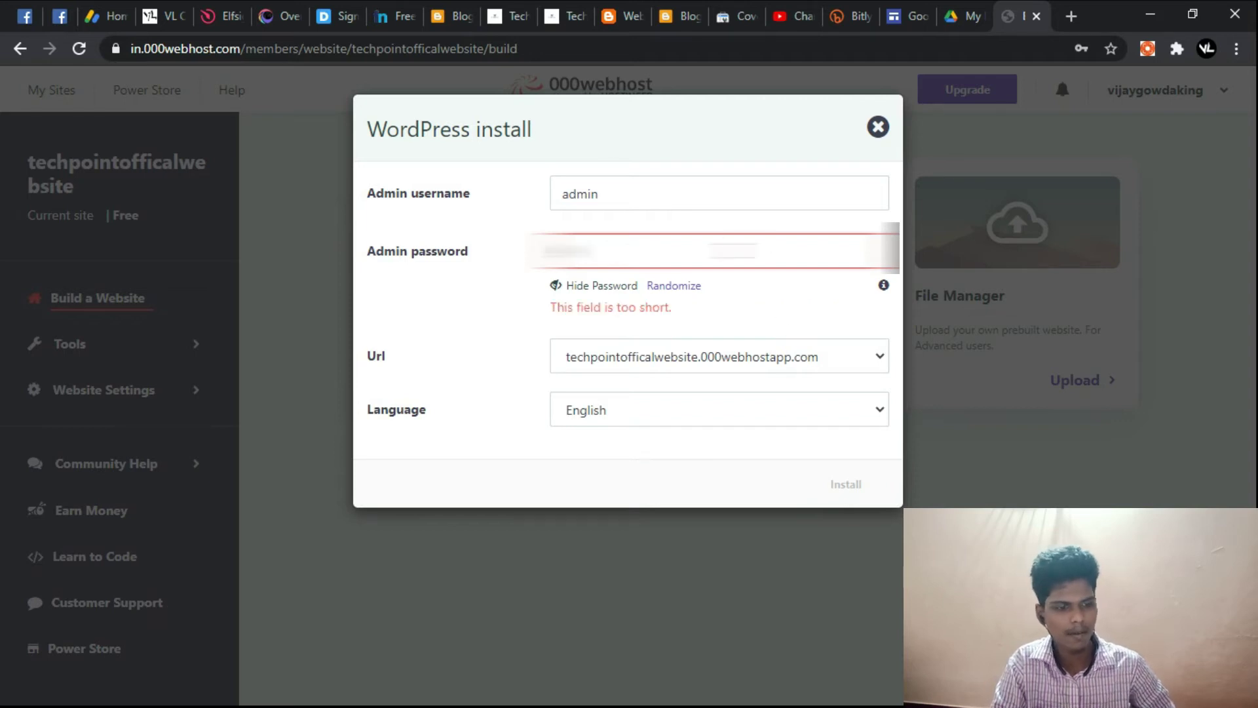
text(********)
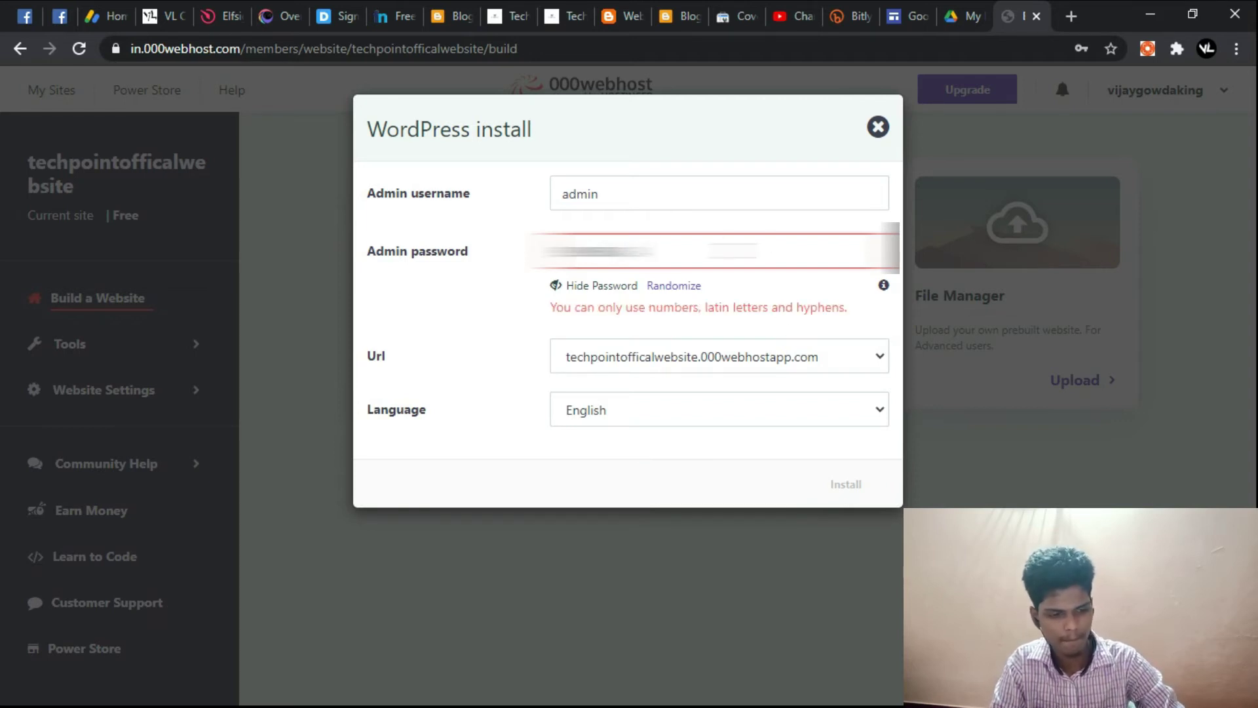
Step: Confirm the username stays admin, then mask and retype the admin password
double_click(737, 202)
click(736, 202)
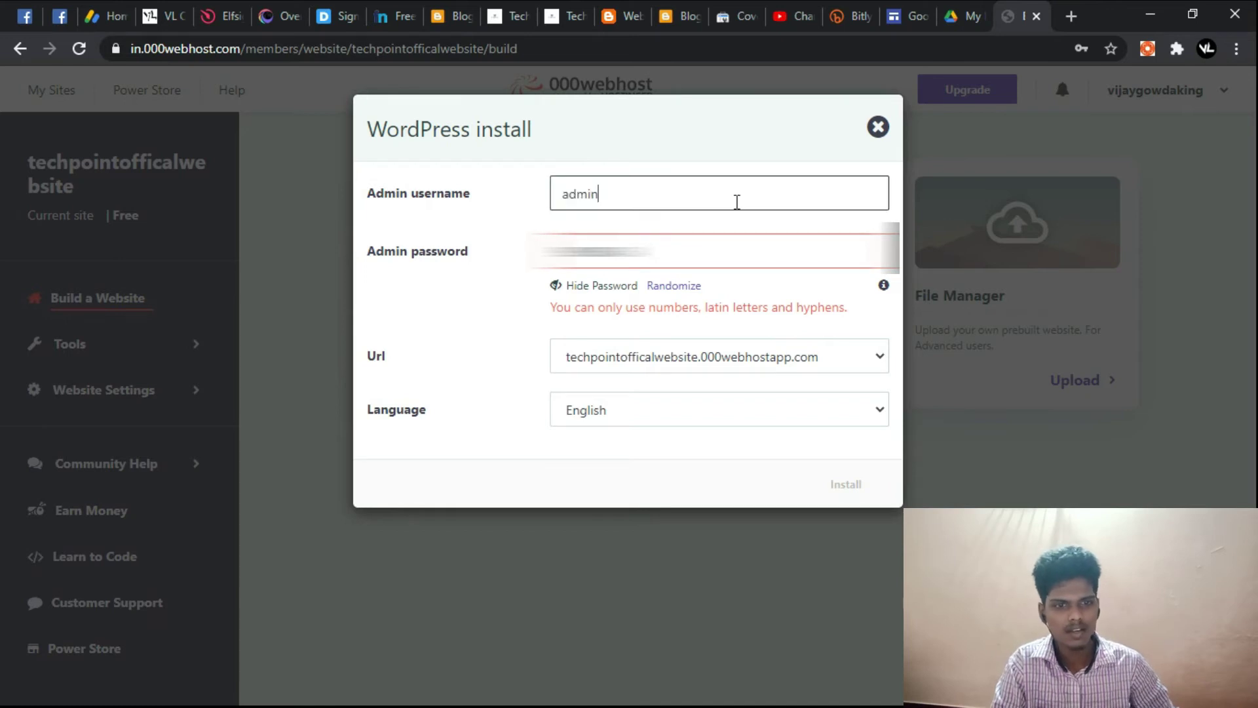
double_click(736, 202)
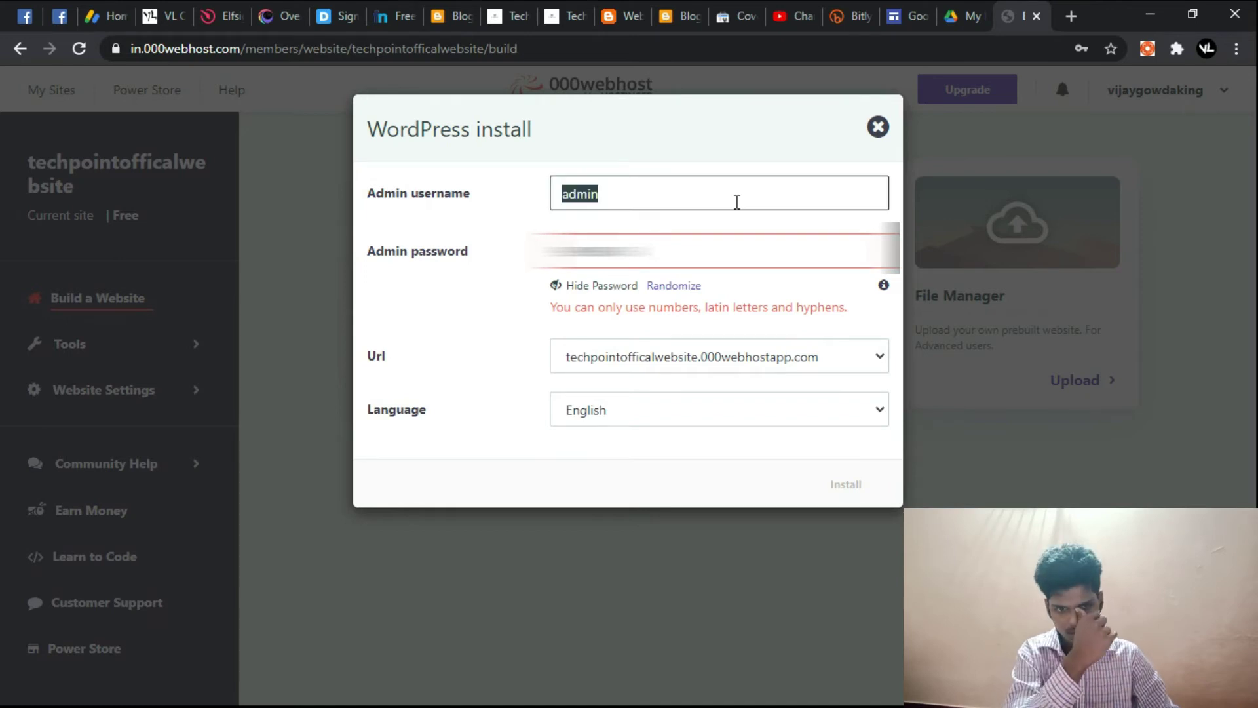
click(736, 202)
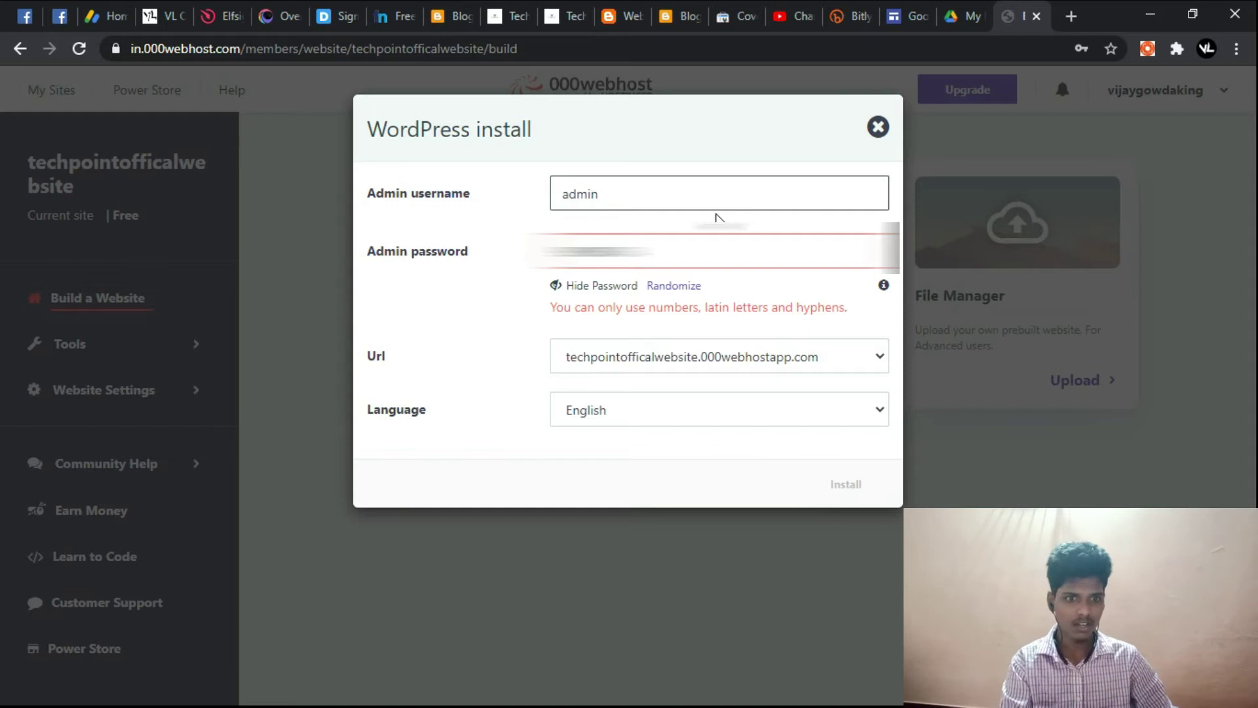
click(625, 287)
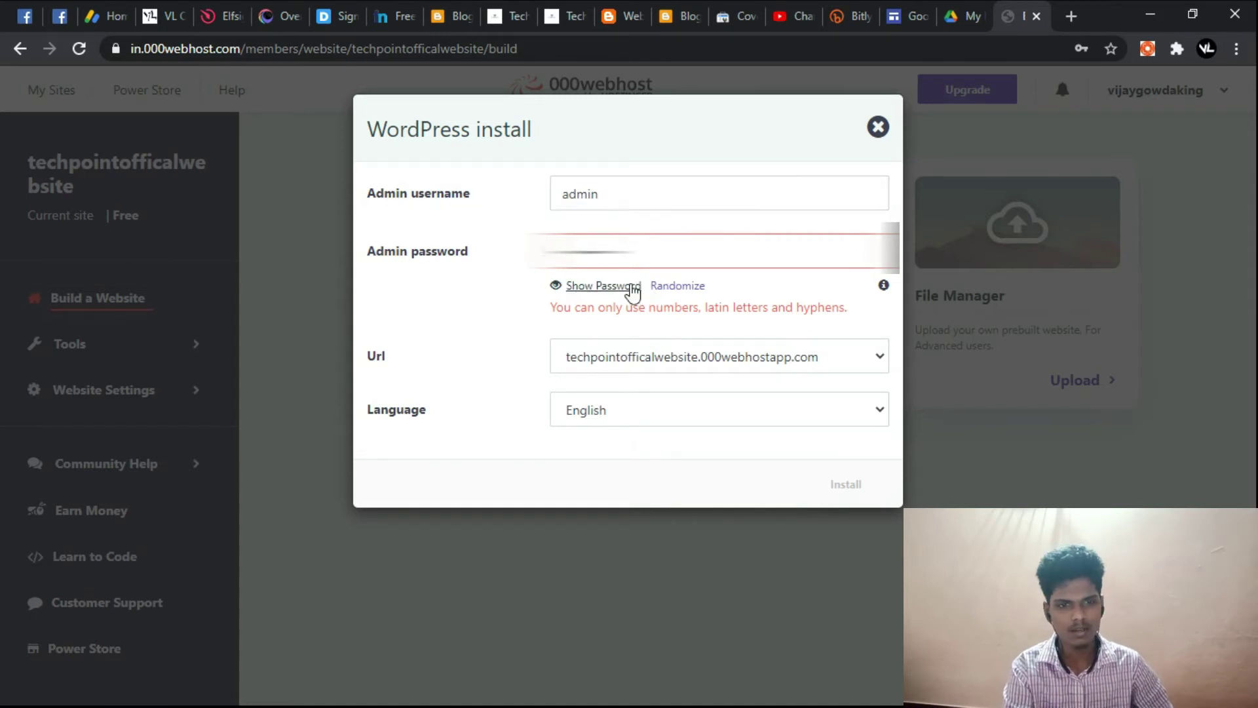
double_click(687, 252)
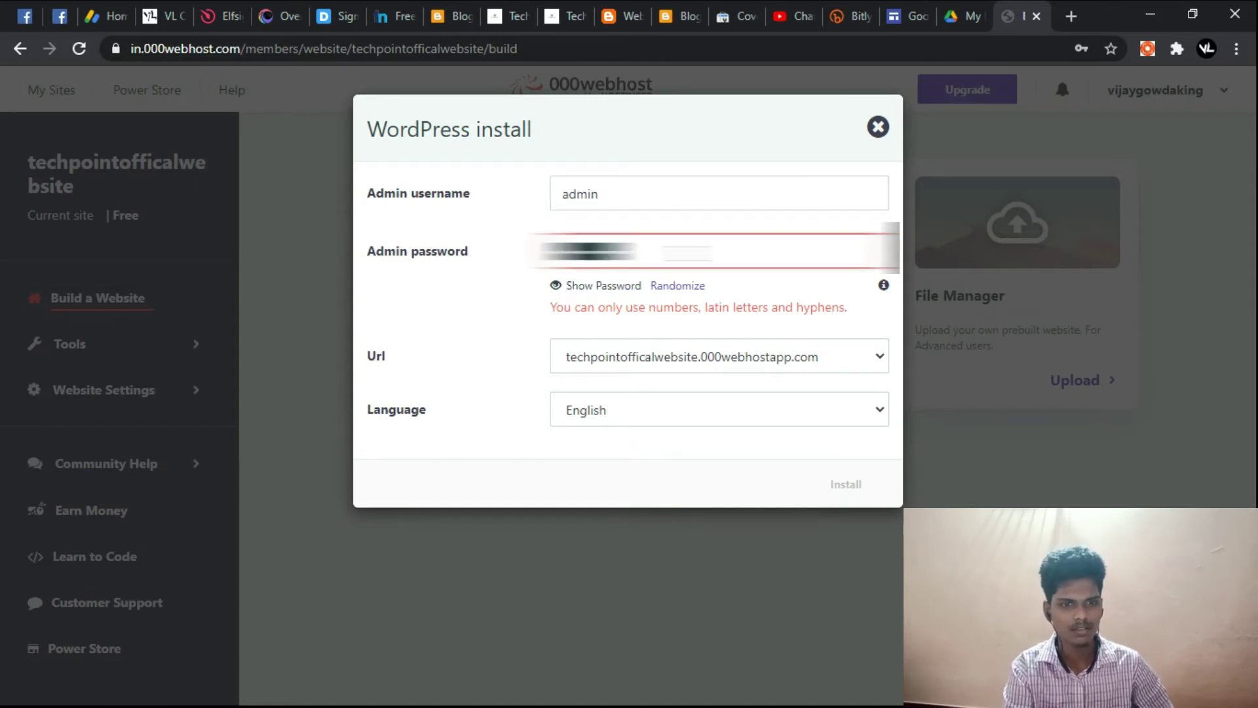
click(687, 253)
double_click(686, 253)
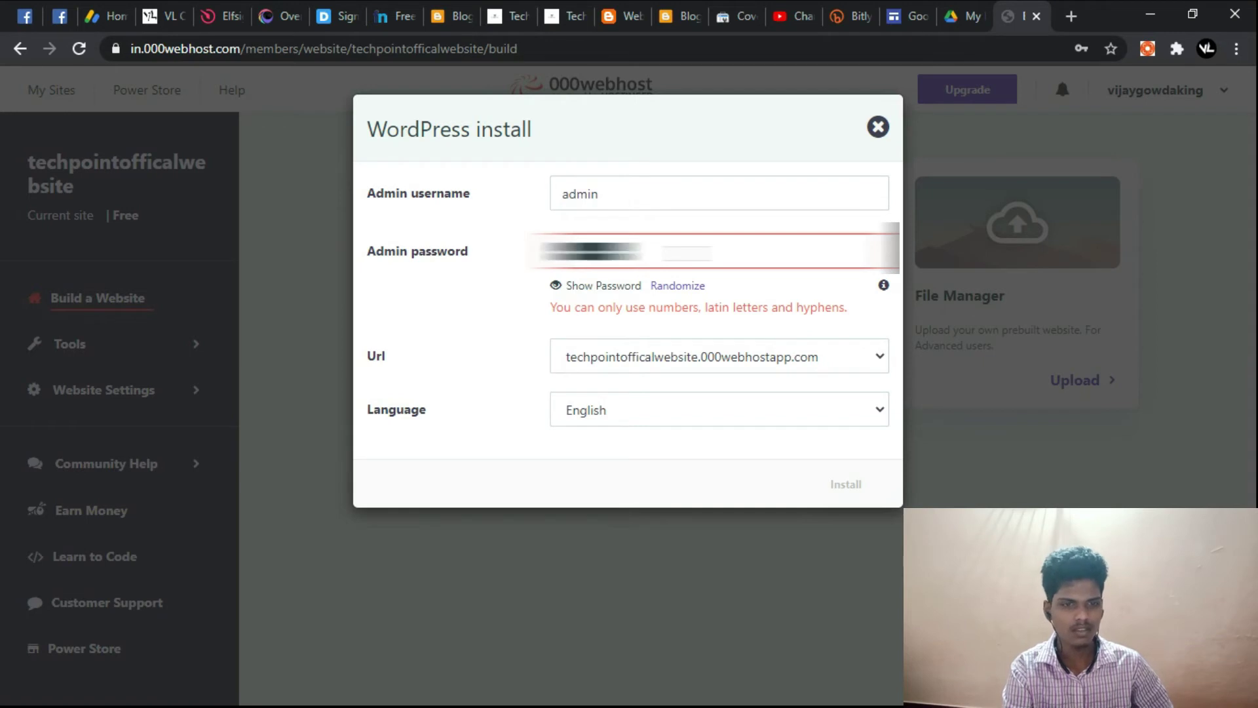
key(BackSpace)
text(••••••••••)
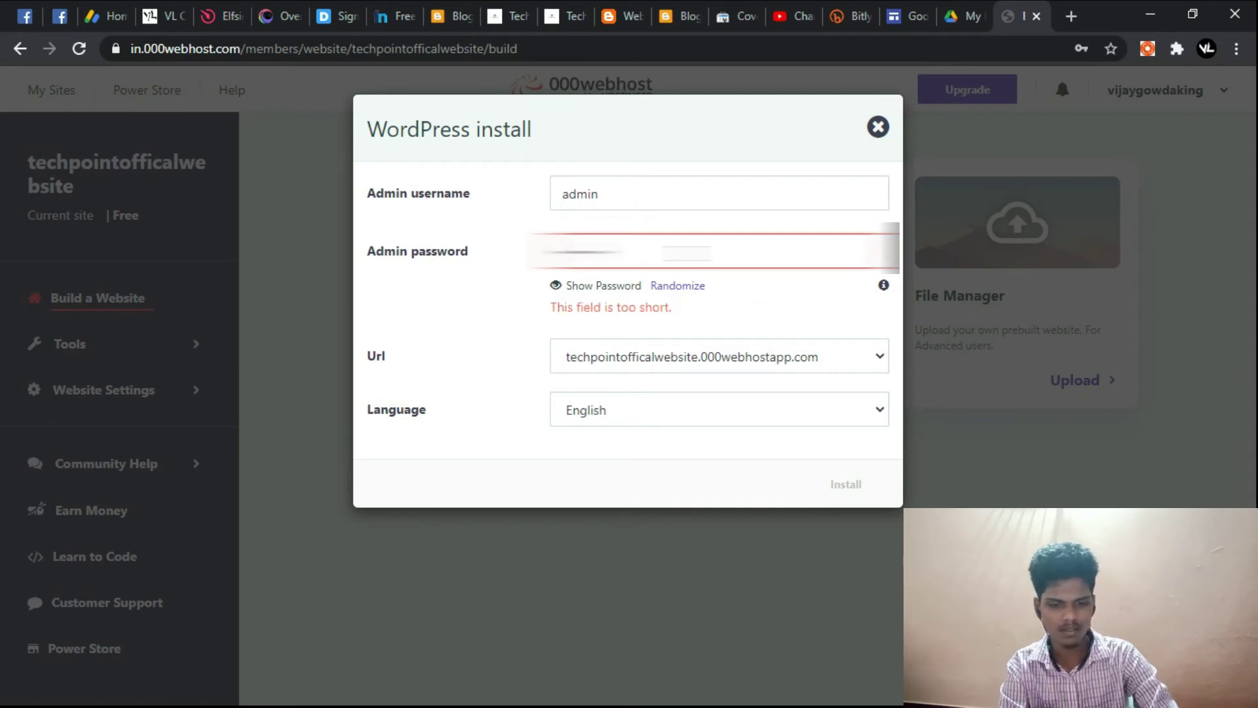
text(••)
Step: Keep English as the language and append digits to the revealed admin password
click(708, 404)
click(778, 471)
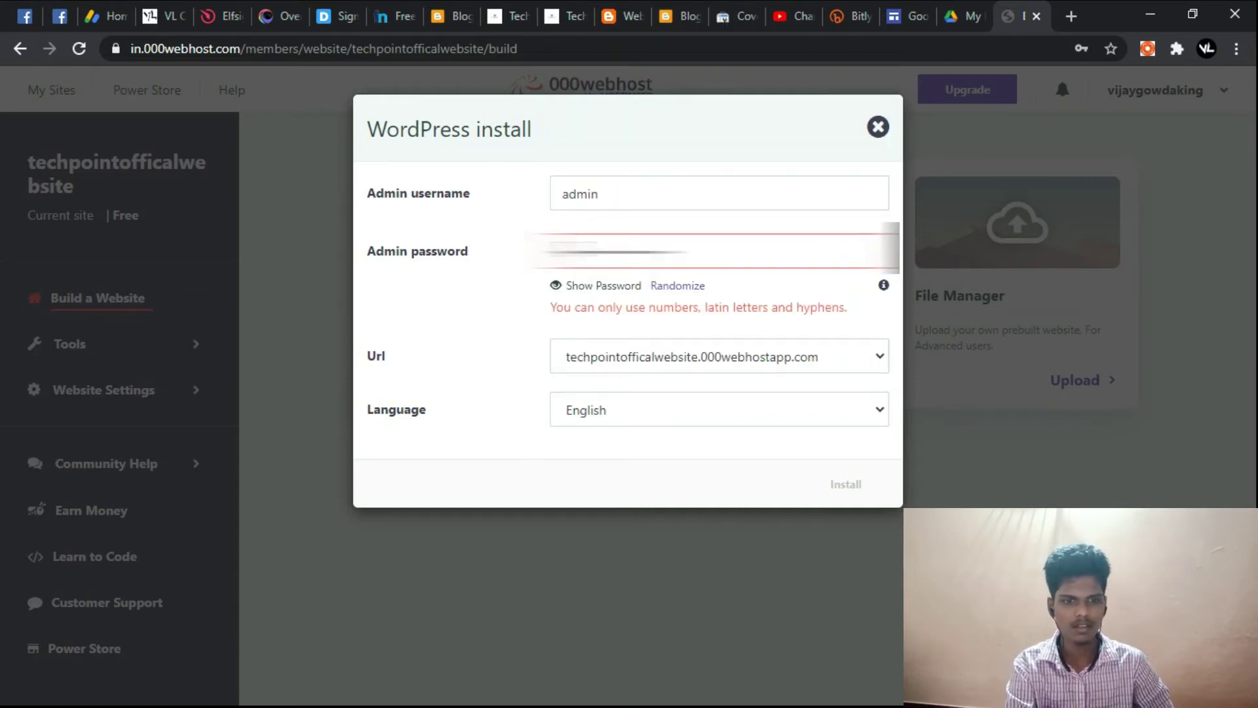
click(563, 289)
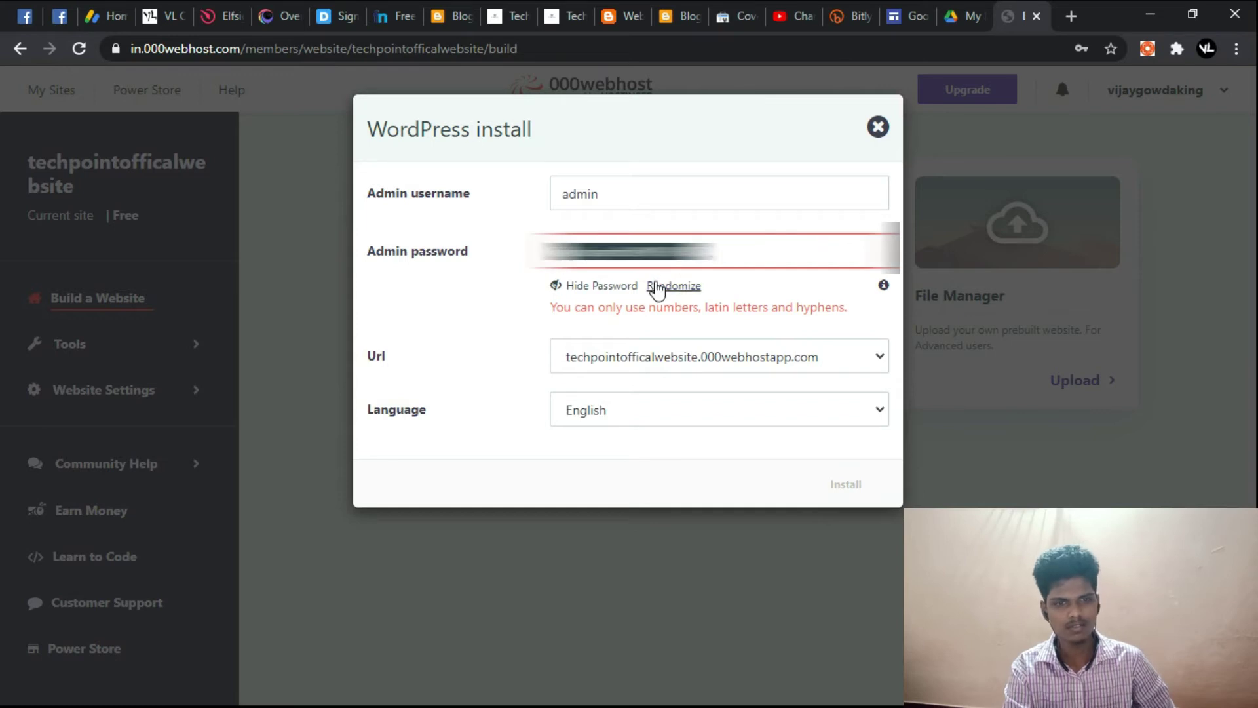
key(BackSpace)
key(BackSpace)
key(BackSpace)
key(BackSpace)
key(BackSpace)
key(BackSpace)
key(BackSpace)
key(BackSpace)
key(BackSpace)
key(BackSpace)
key(BackSpace)
key(BackSpace)
key(BackSpace)
key(BackSpace)
key(BackSpace)
text(1234)
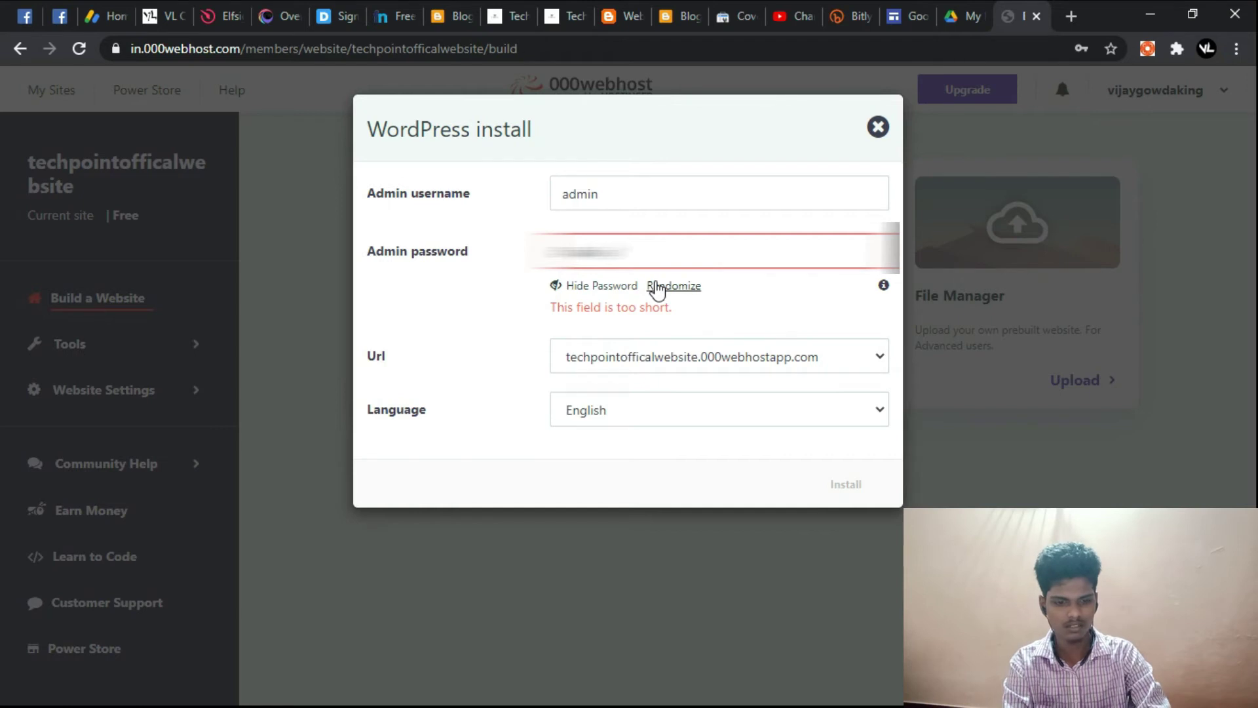
text(5)
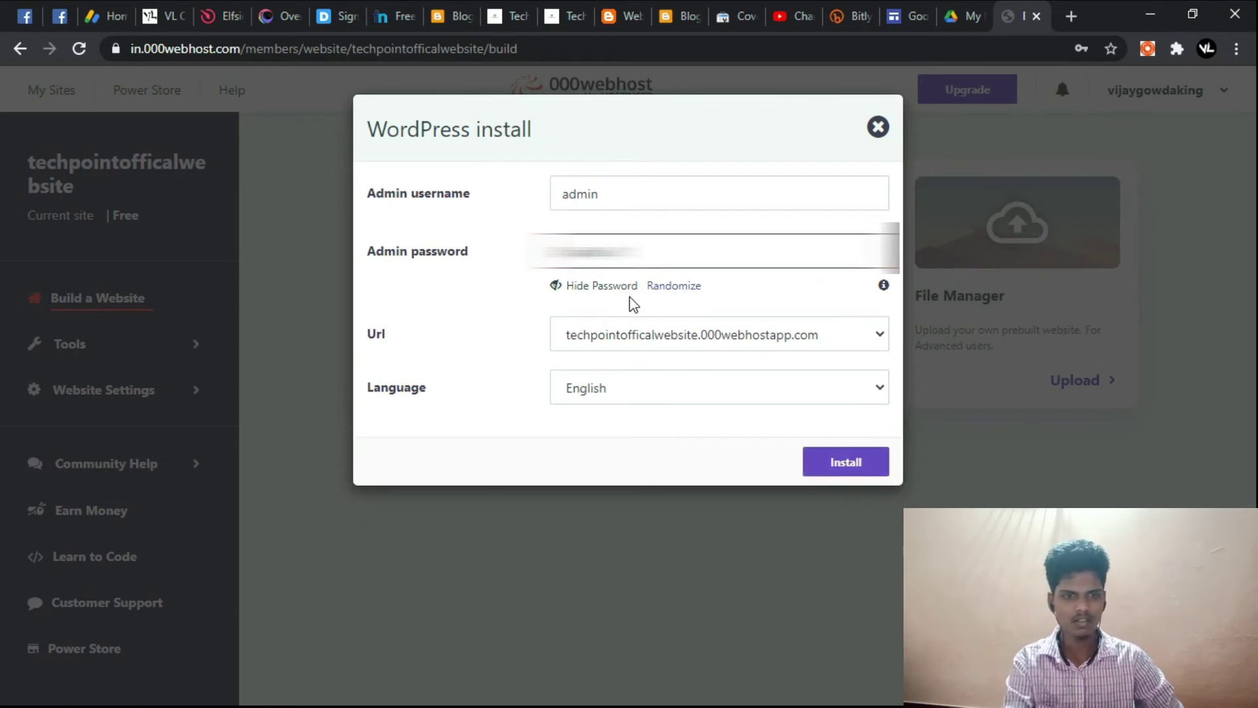
text(6)
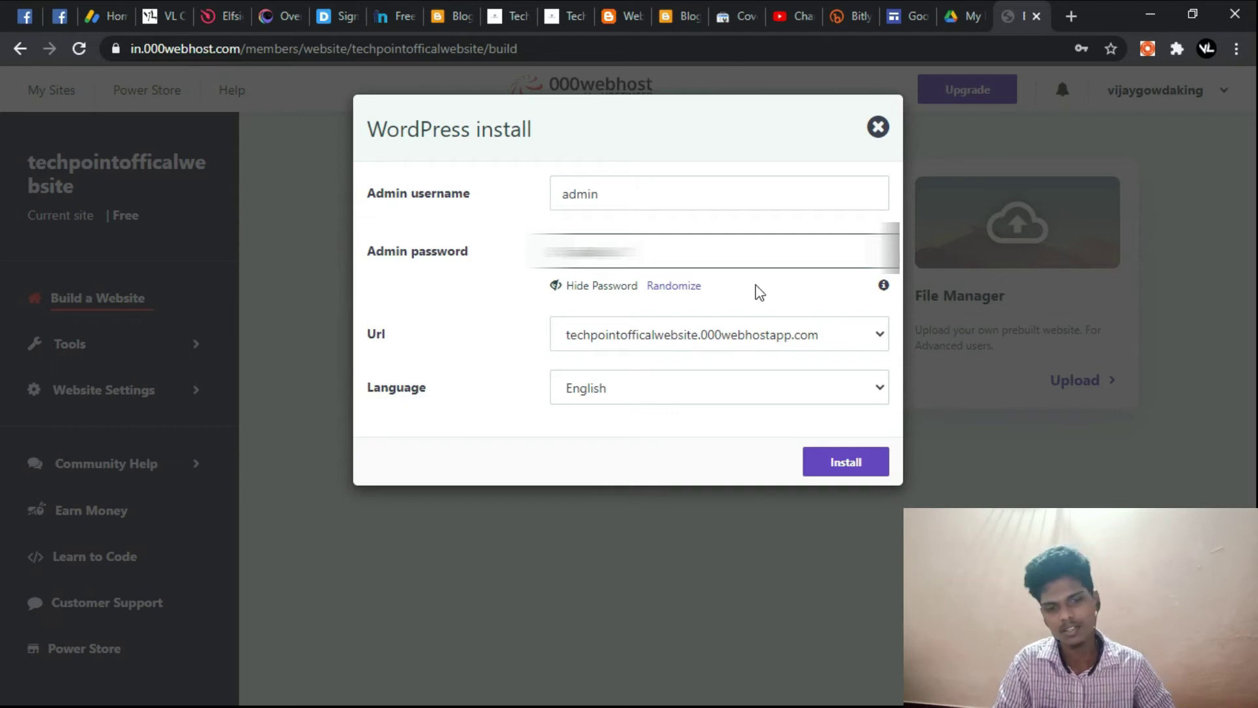
Step: Install WordPress, decline Chrome's password update, and open the wp-login page once ready
click(876, 466)
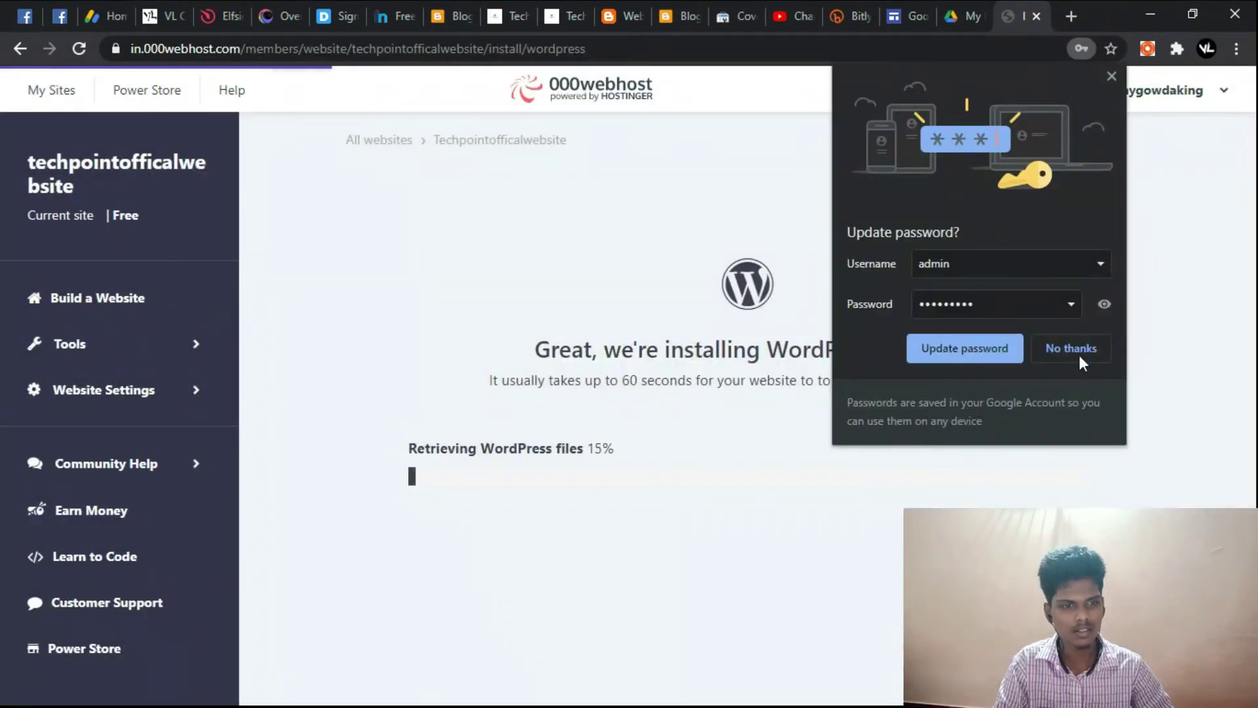
click(1078, 356)
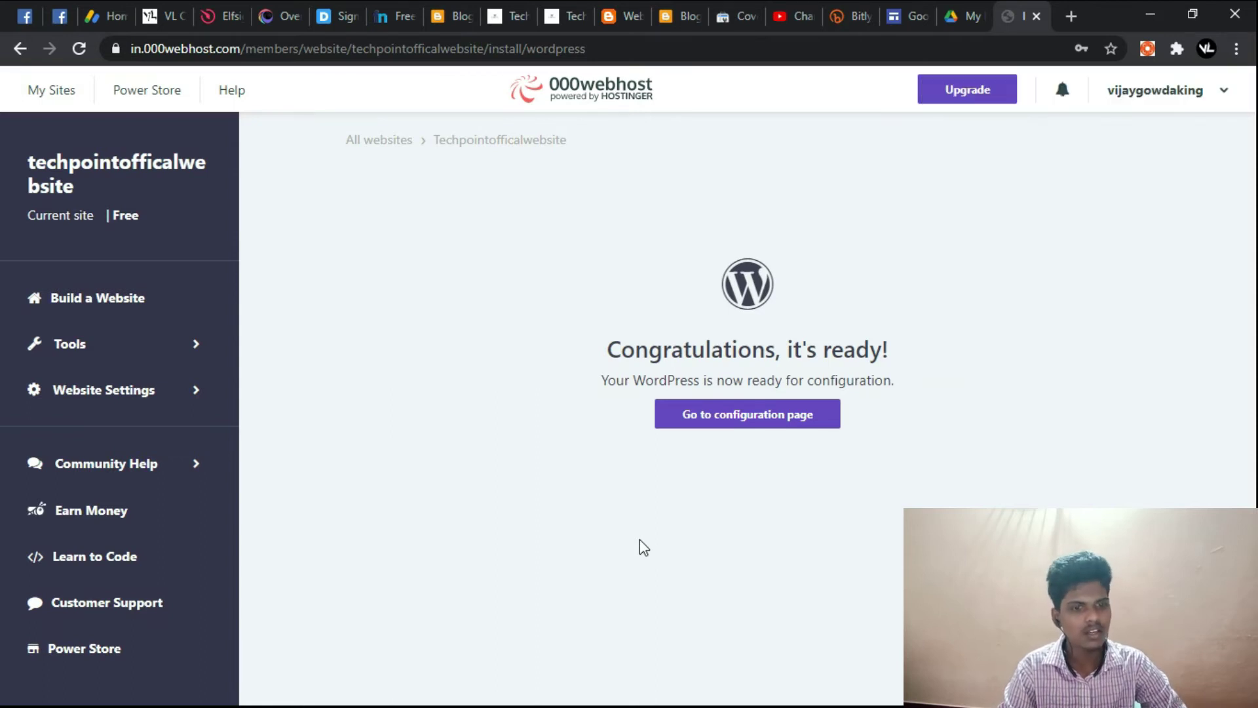
click(759, 433)
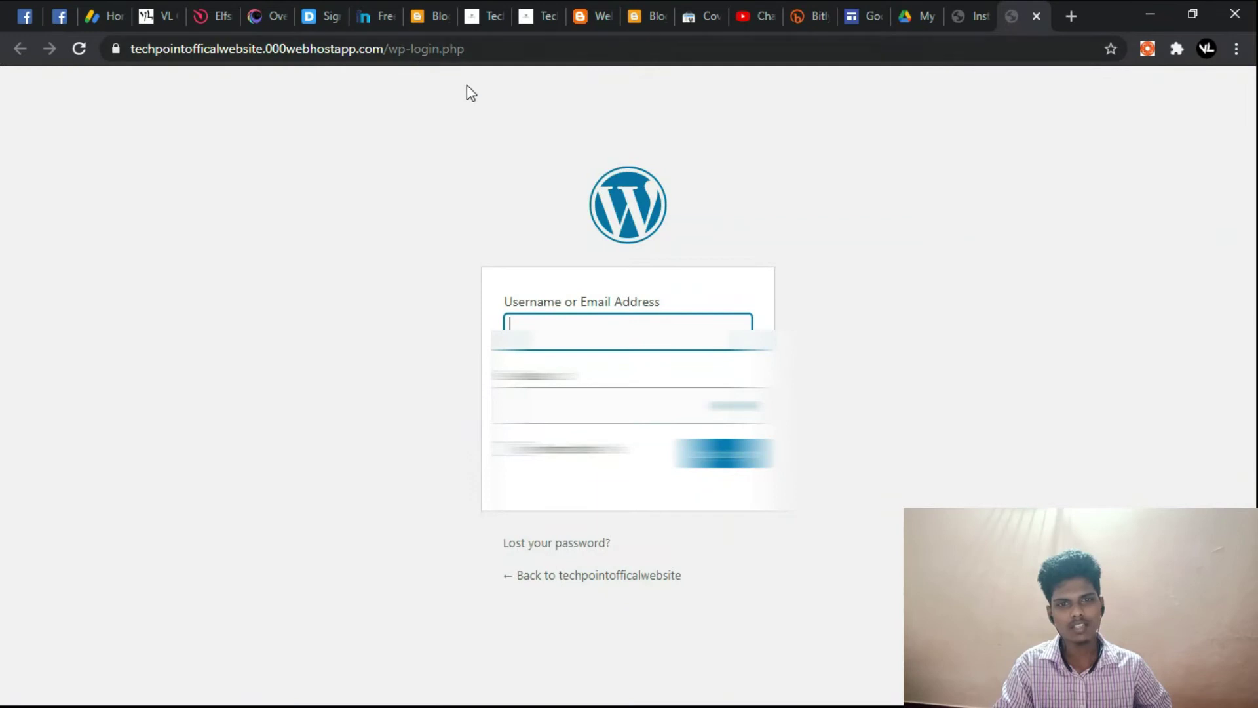
Step: Sign in to WordPress with username admin and the account password
click(559, 317)
click(905, 309)
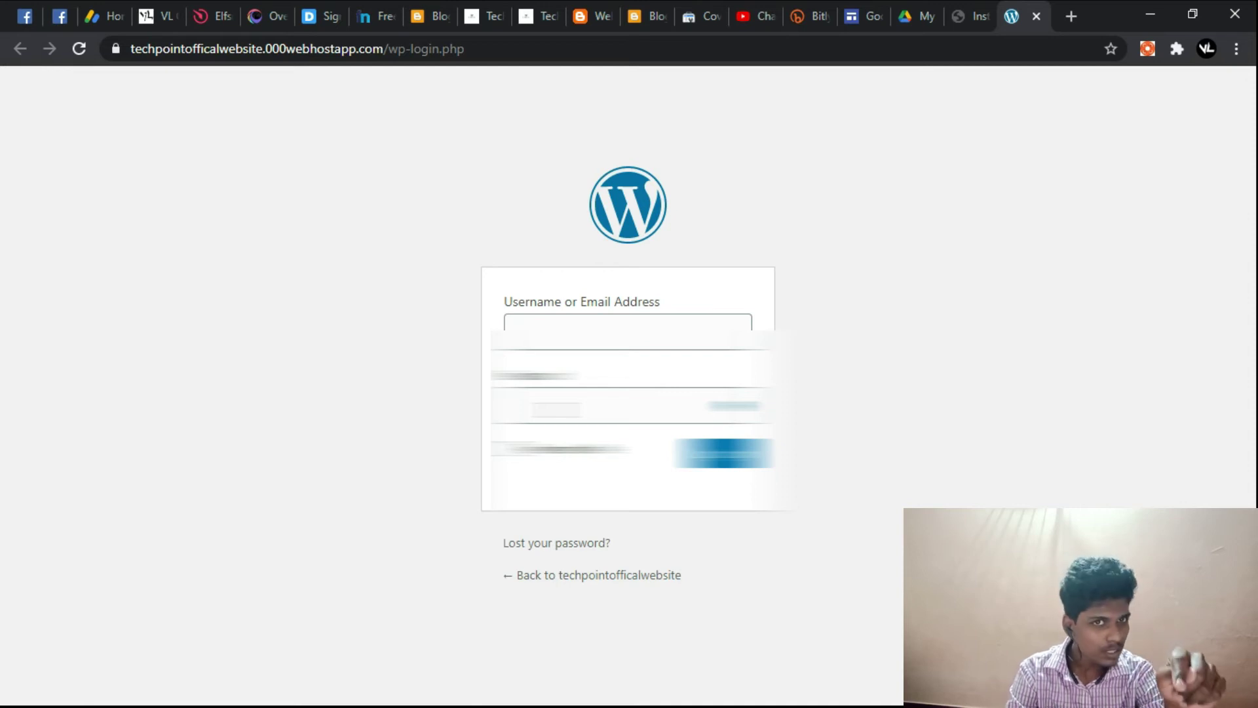
click(629, 312)
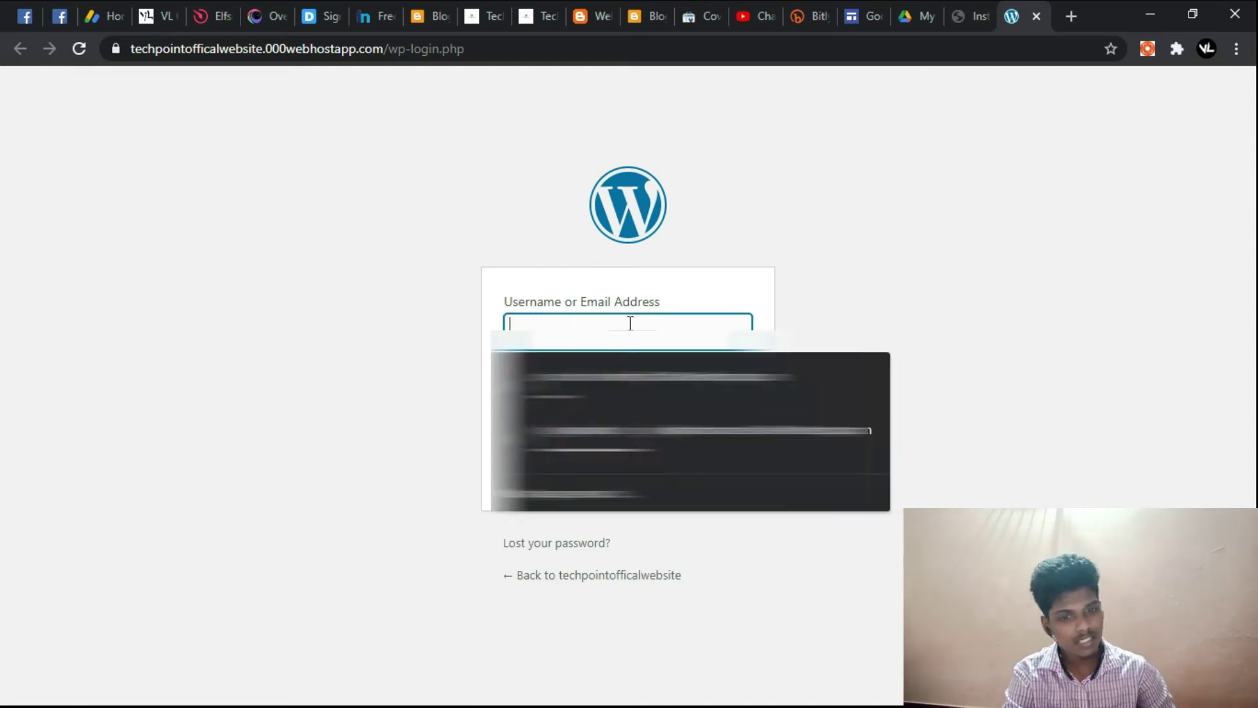
click(893, 289)
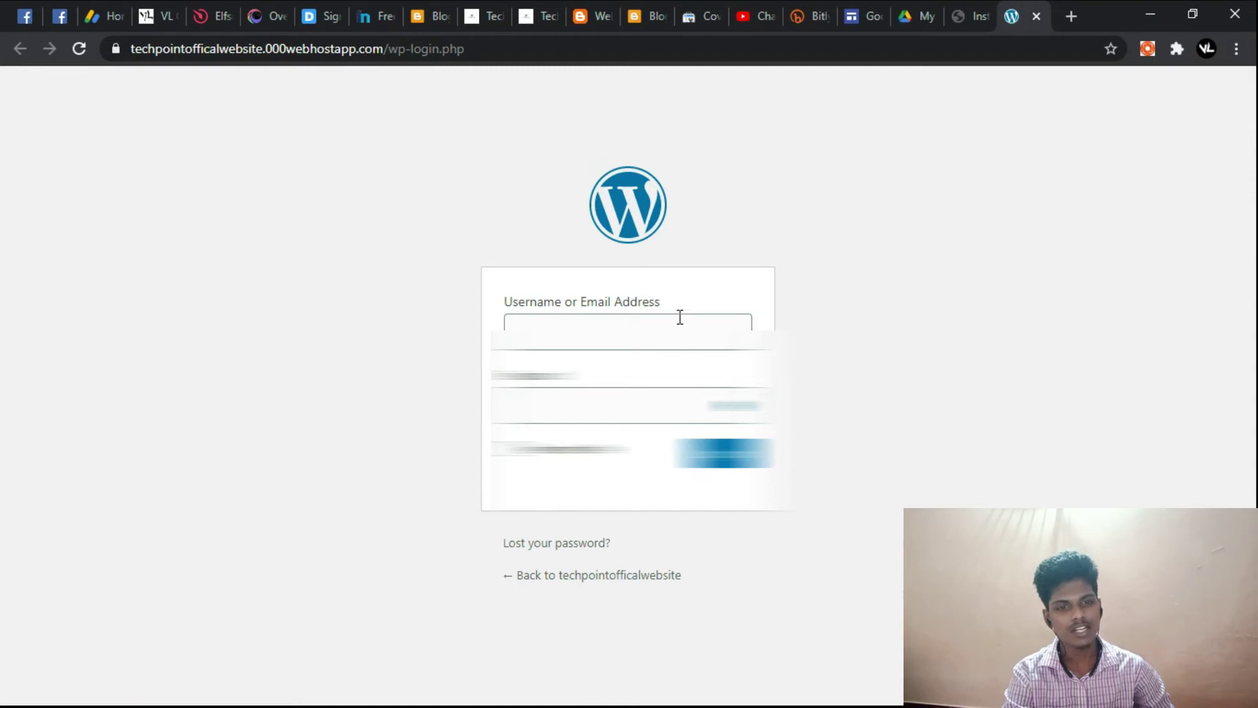
click(680, 321)
click(869, 289)
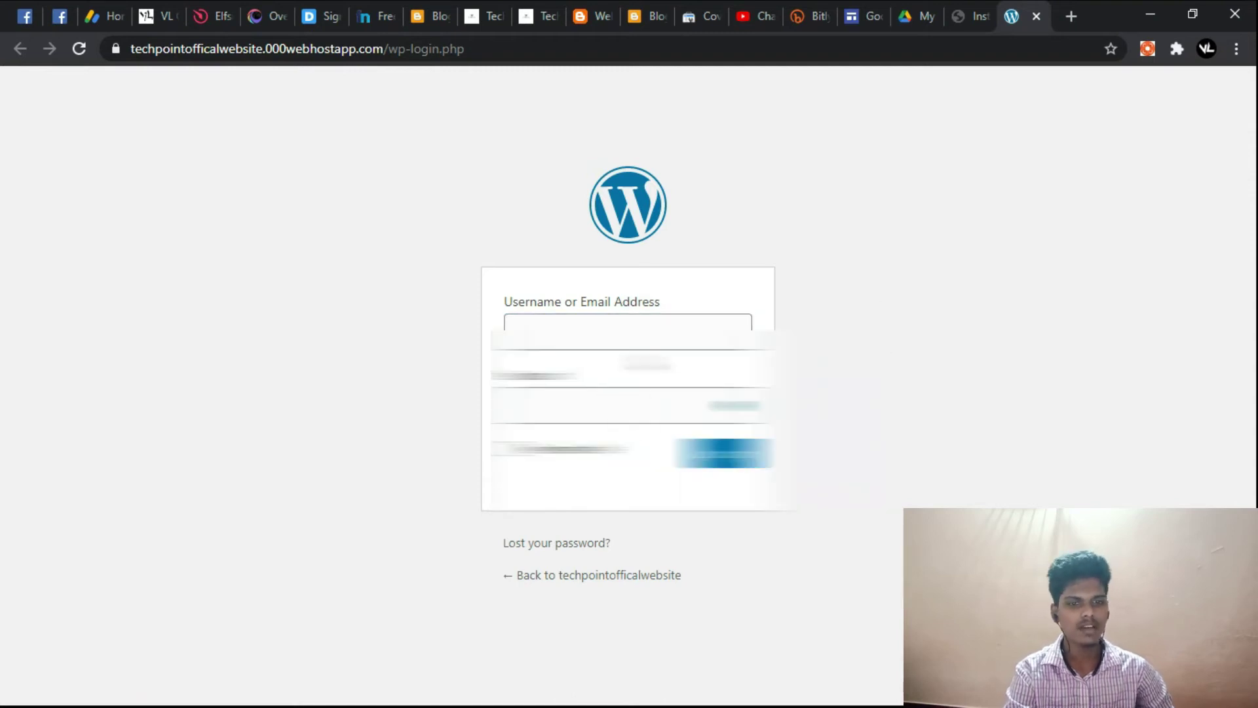
click(648, 335)
text(admin)
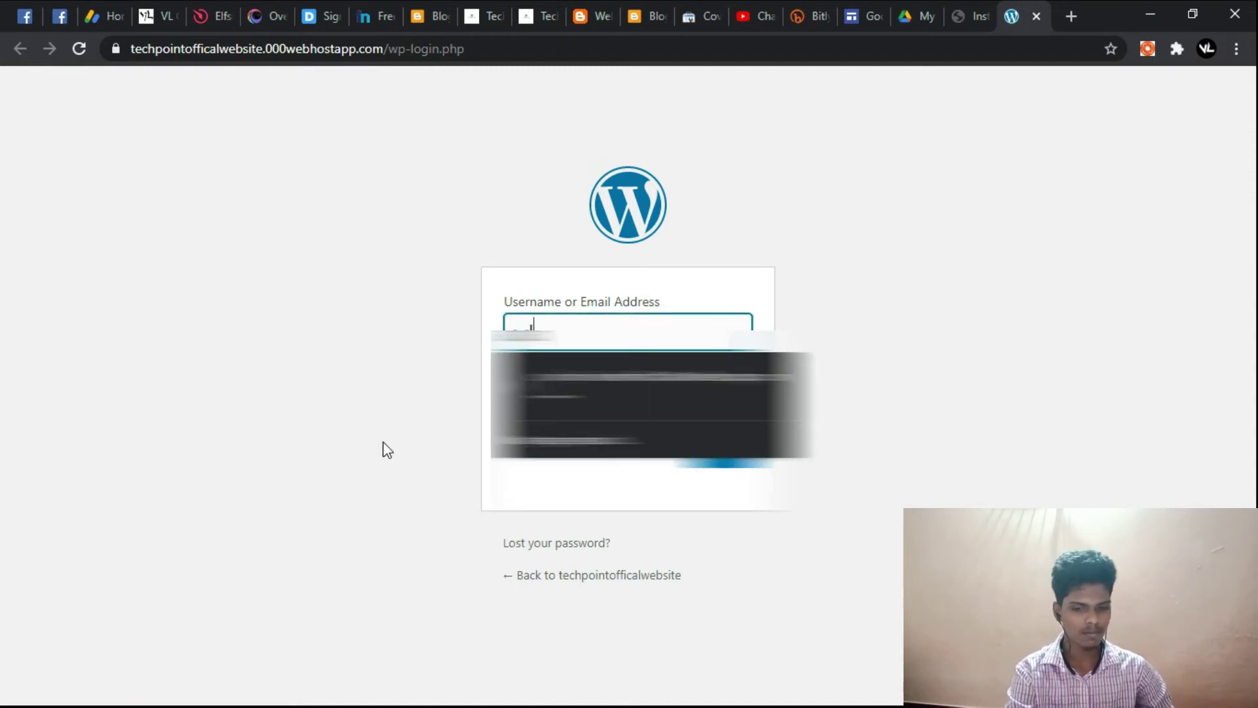
click(800, 237)
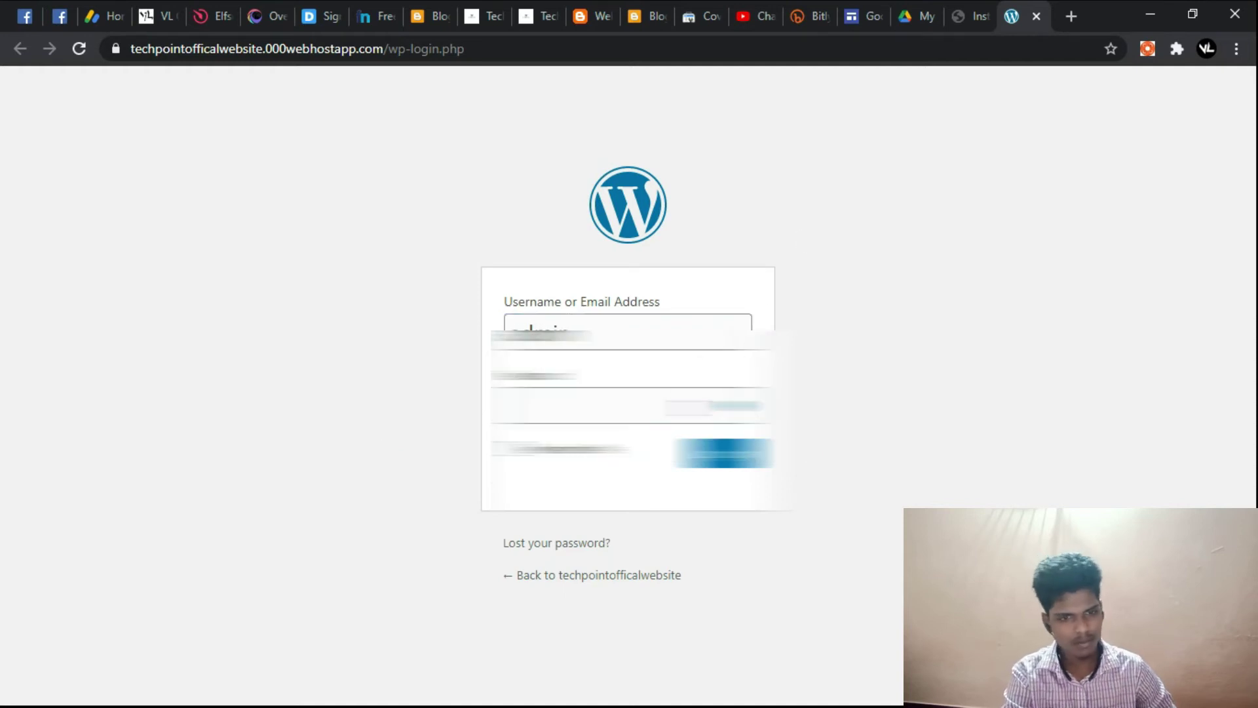
click(689, 401)
text(•)
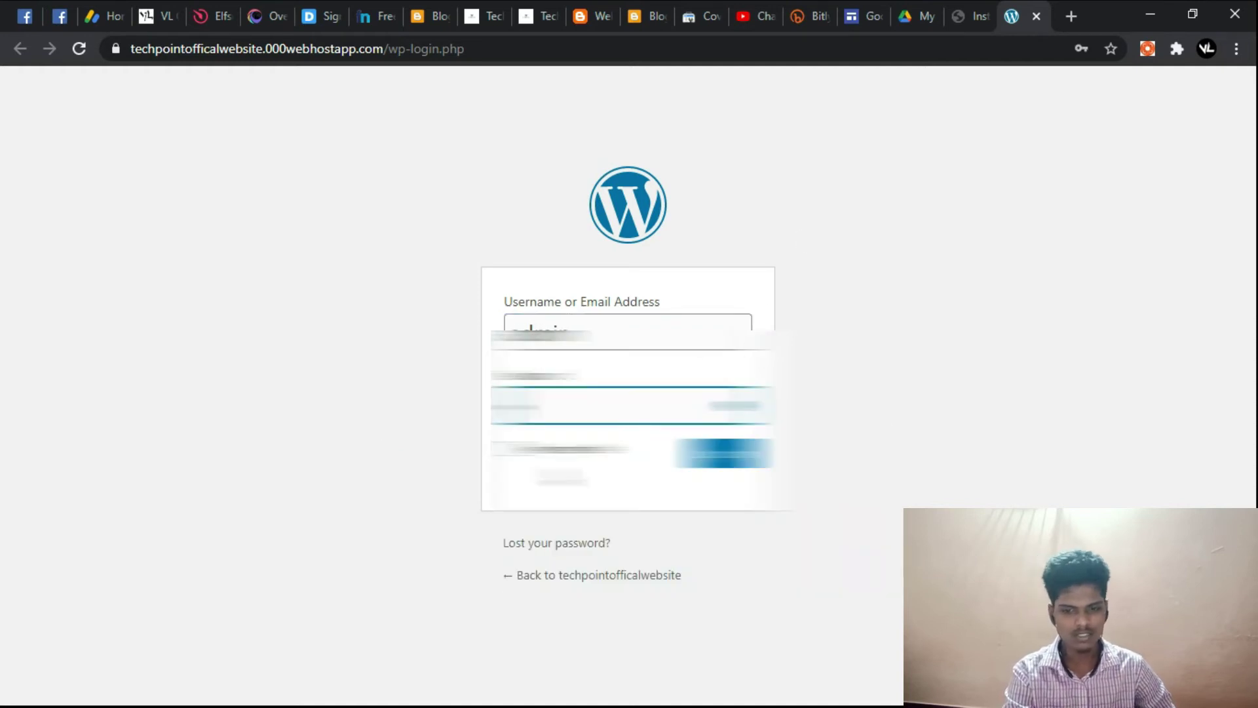
text(•)
key(BackSpace)
key(BackSpace)
key(BackSpace)
text(••••)
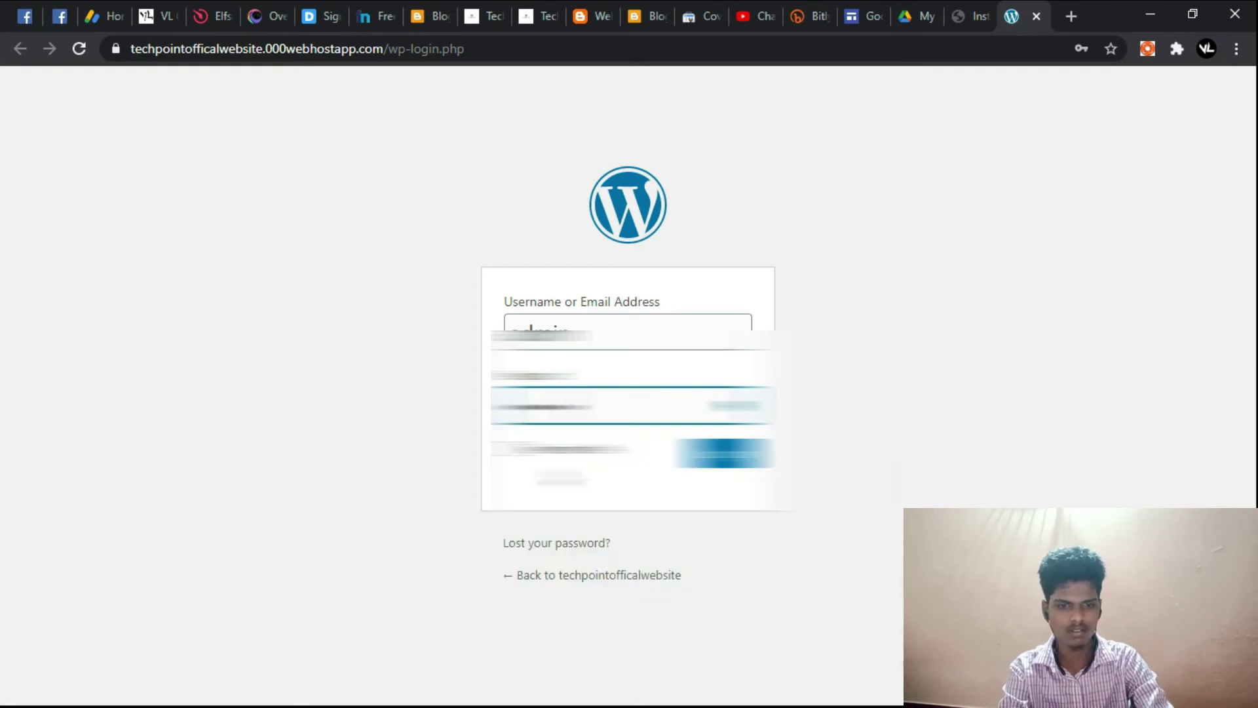
key(Return)
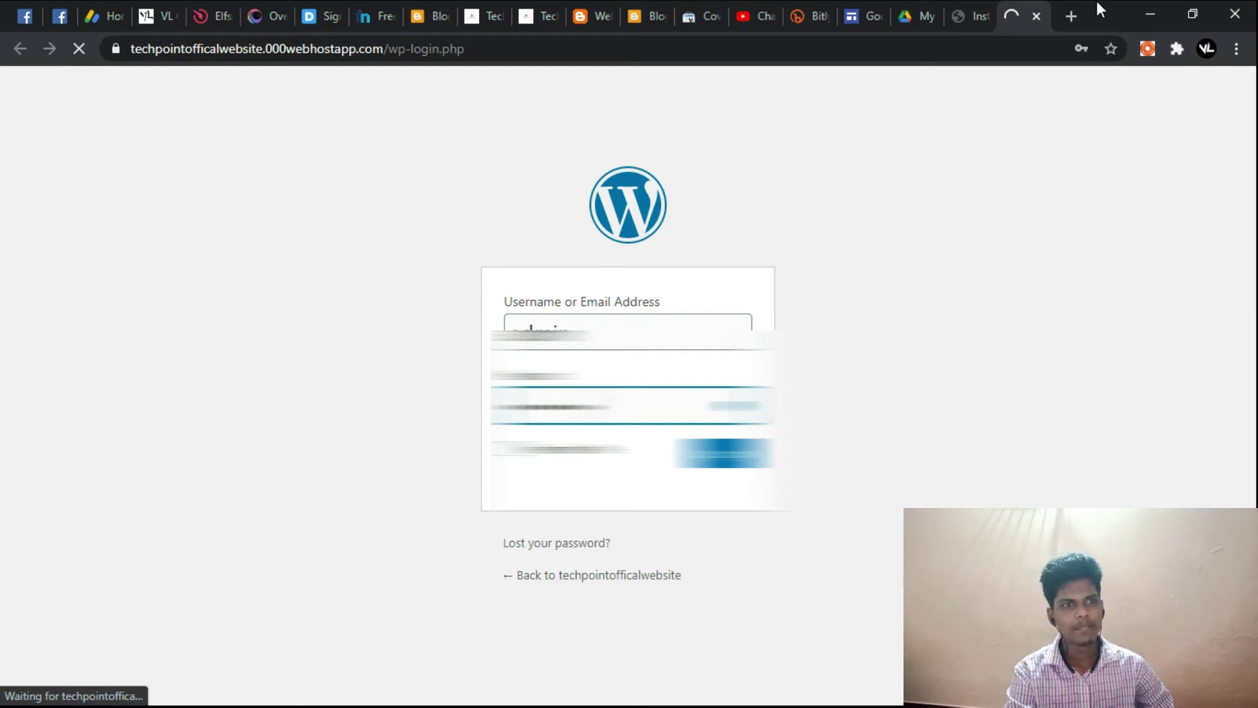
Step: Copy the site's base address and load the live front end in a new tab
click(971, 7)
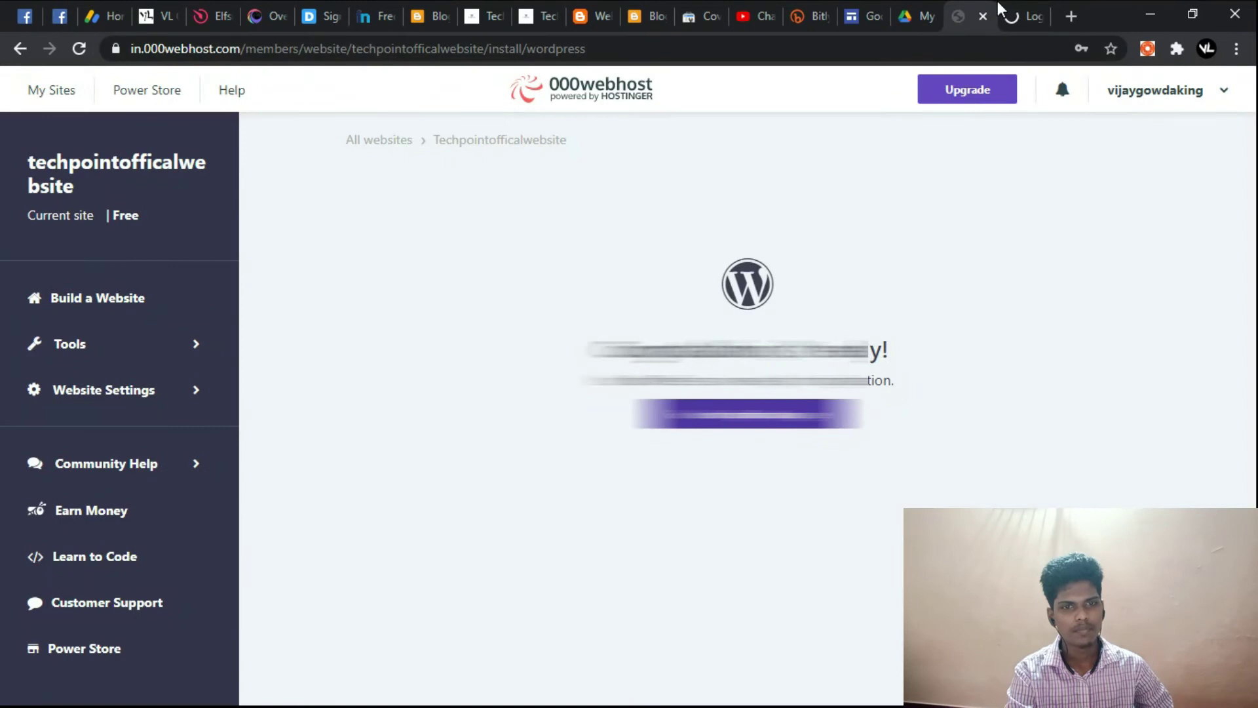
click(1022, 8)
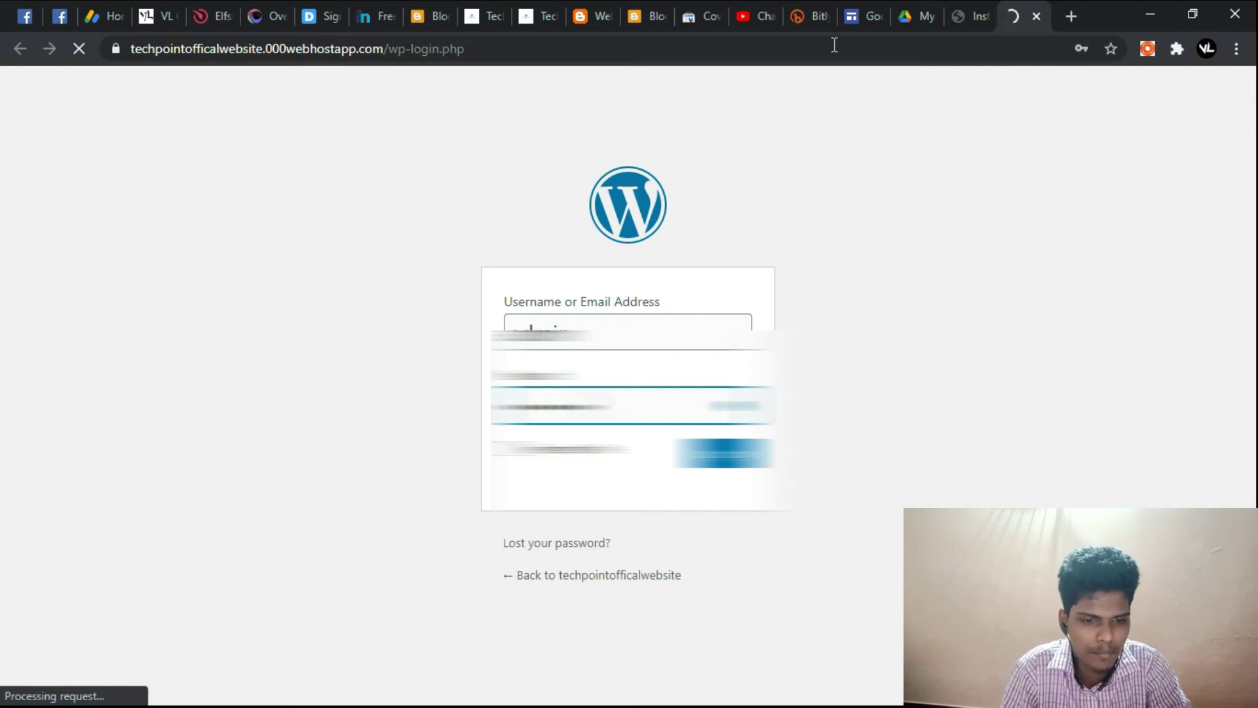
click(382, 47)
click(424, 48)
drag(431, 49, 177, 70)
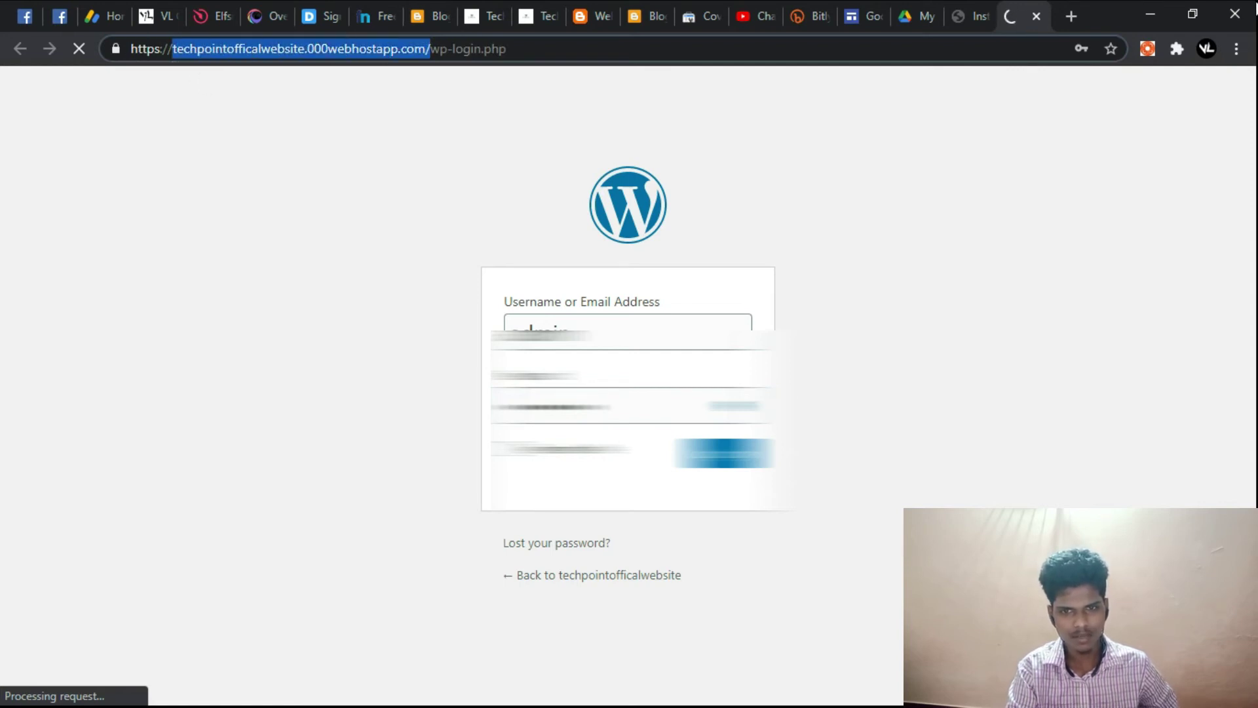
click(378, 49)
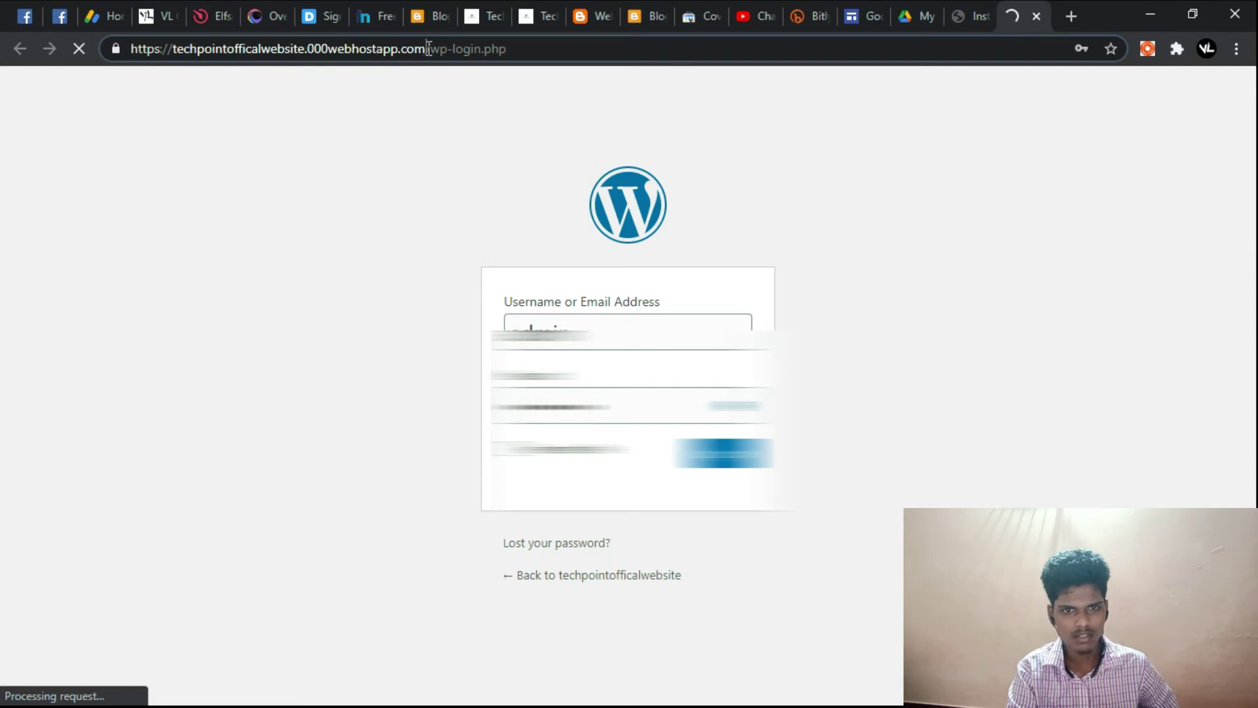
drag(429, 48, 95, 64)
key(ctrl+c)
click(1070, 16)
key(ctrl+v)
key(Return)
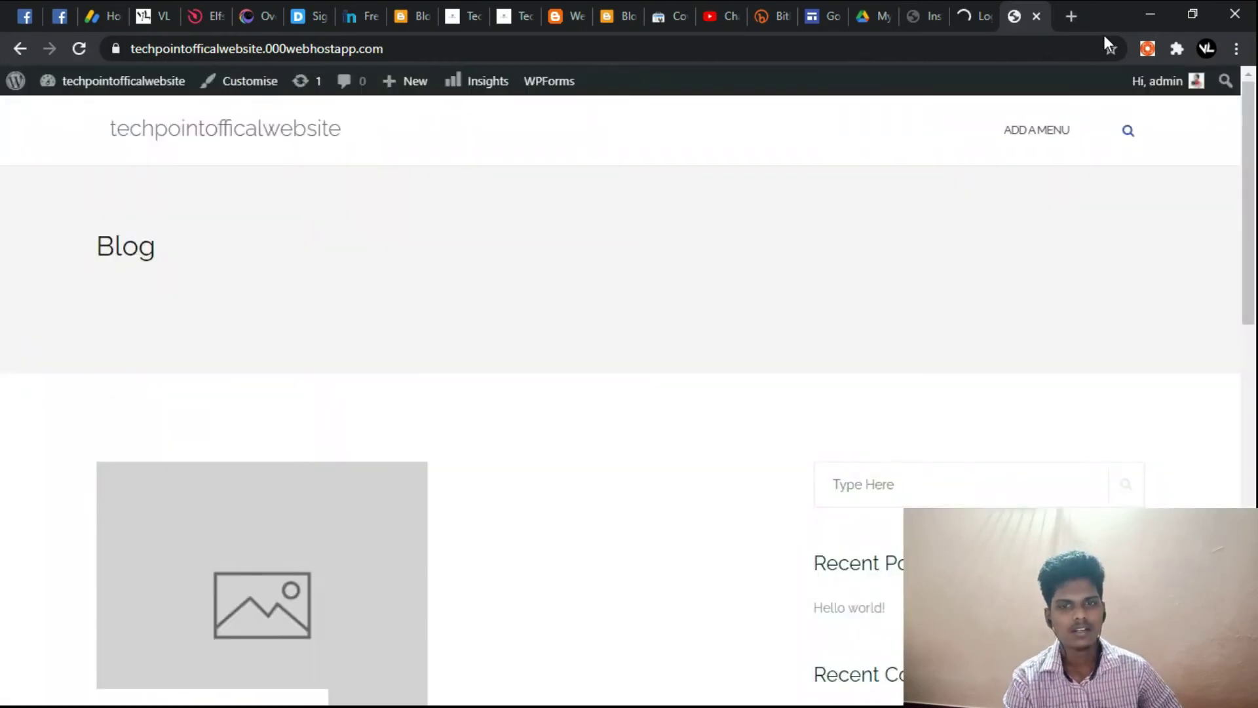
Step: Close the leftover login tab and open the WordPress Dashboard from the admin bar
click(960, 2)
click(985, 17)
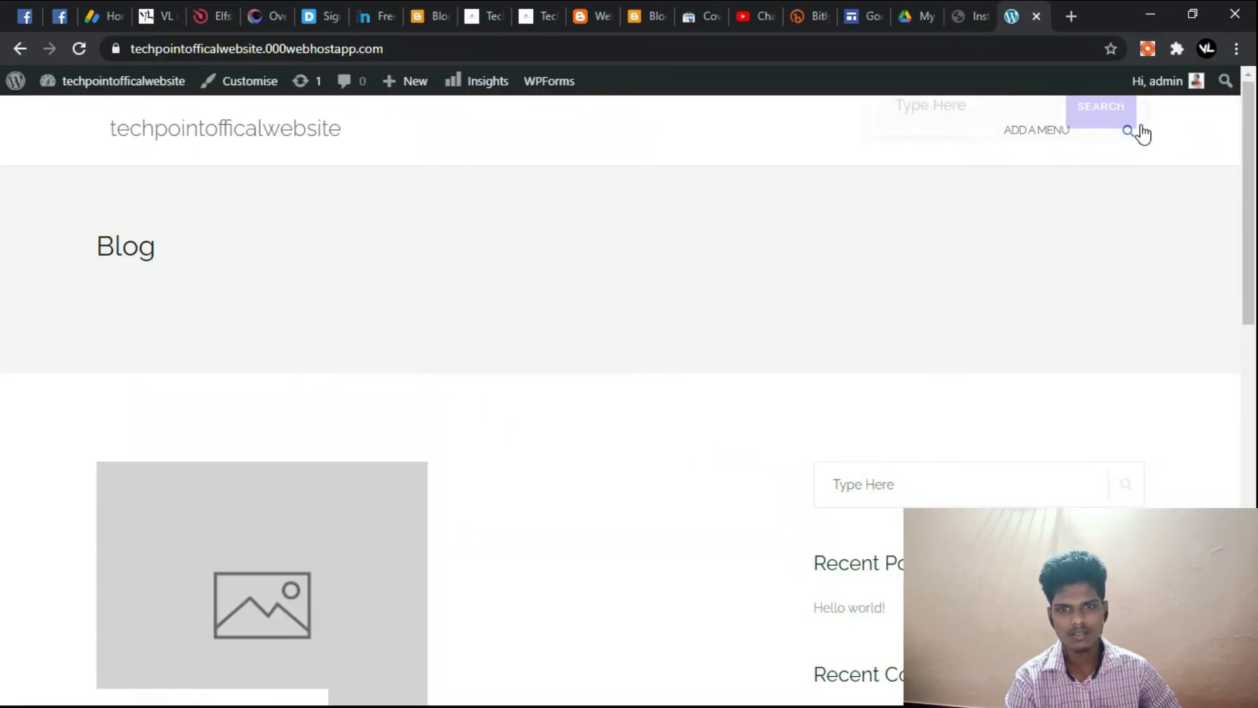
scroll(679, 314, down, 2)
scroll(688, 313, down, 7)
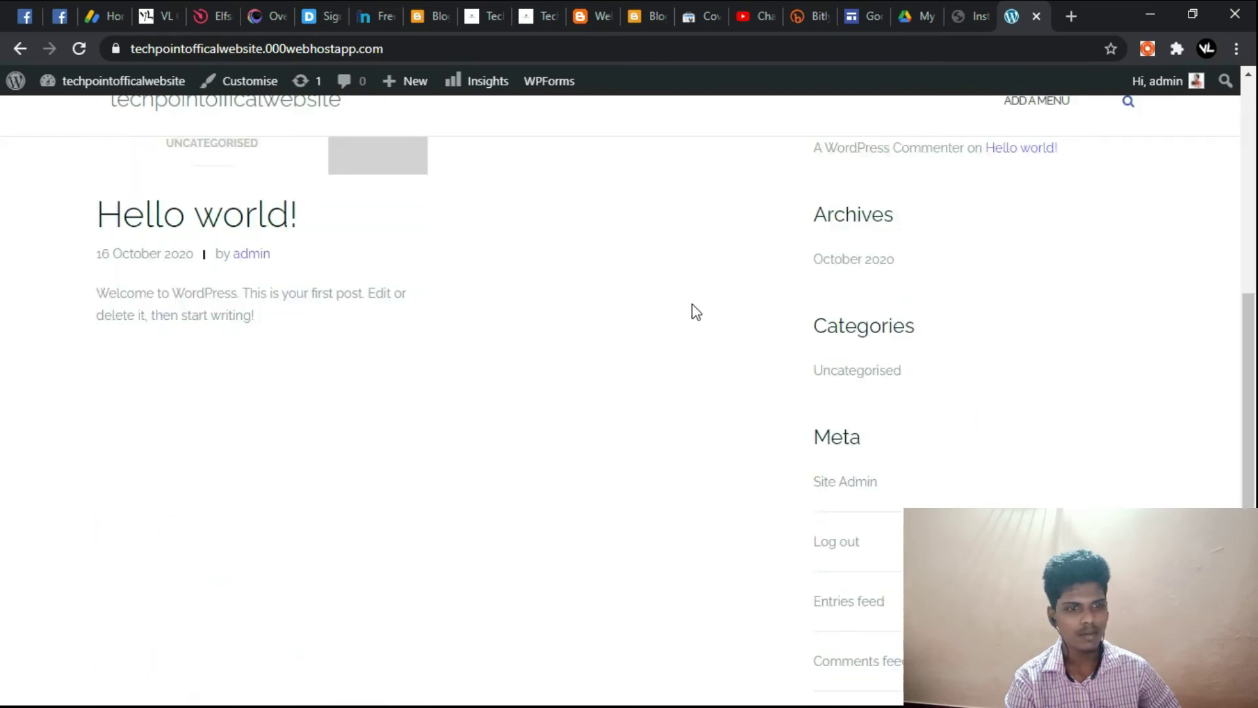
scroll(458, 399, up, 7)
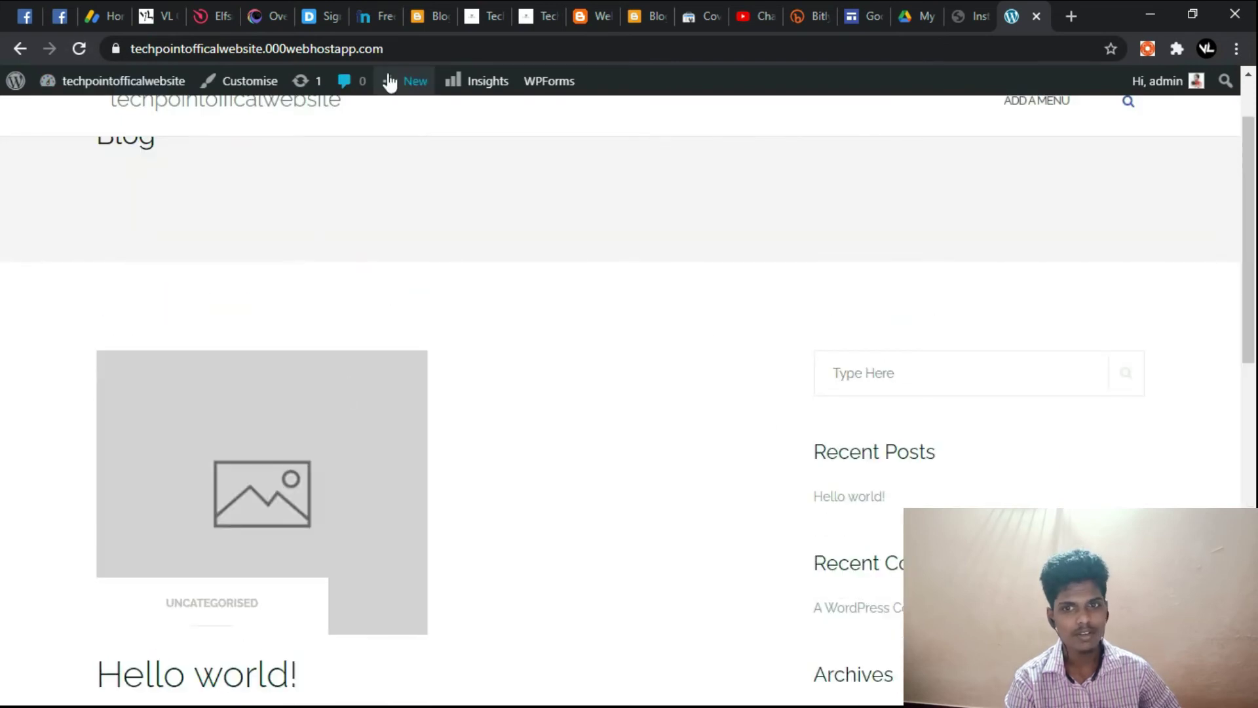
mouse_move(1190, 85)
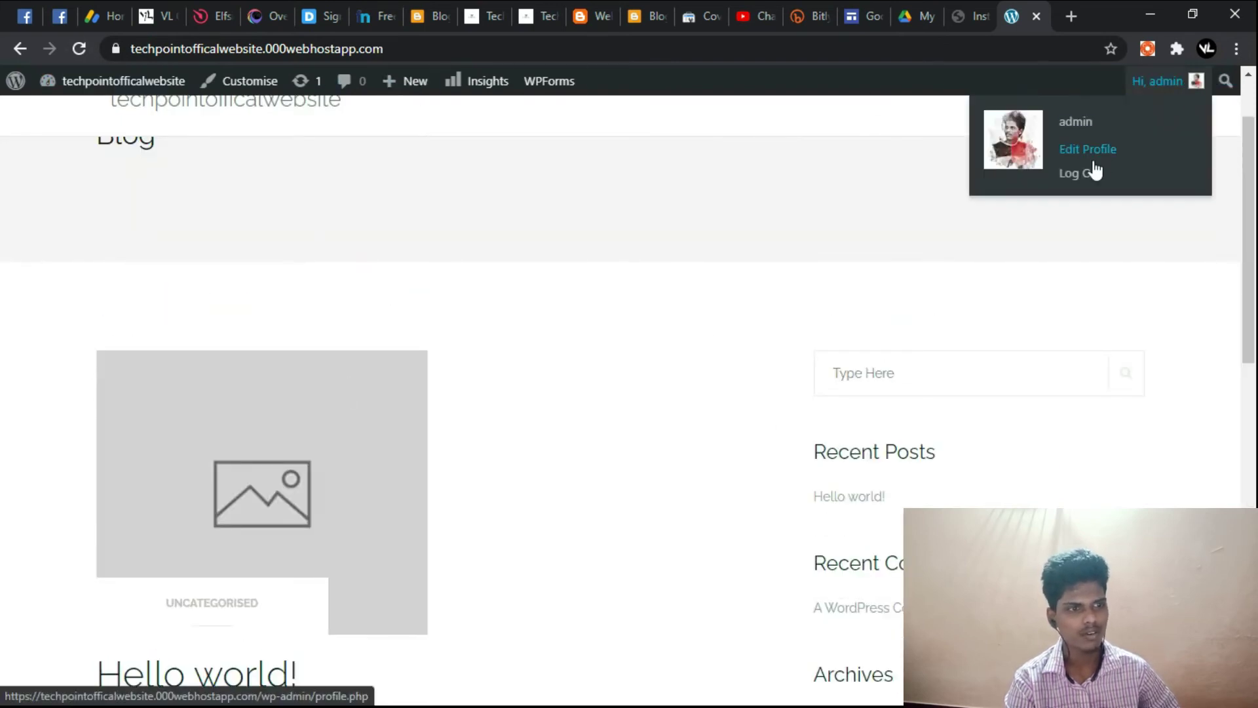
mouse_move(111, 82)
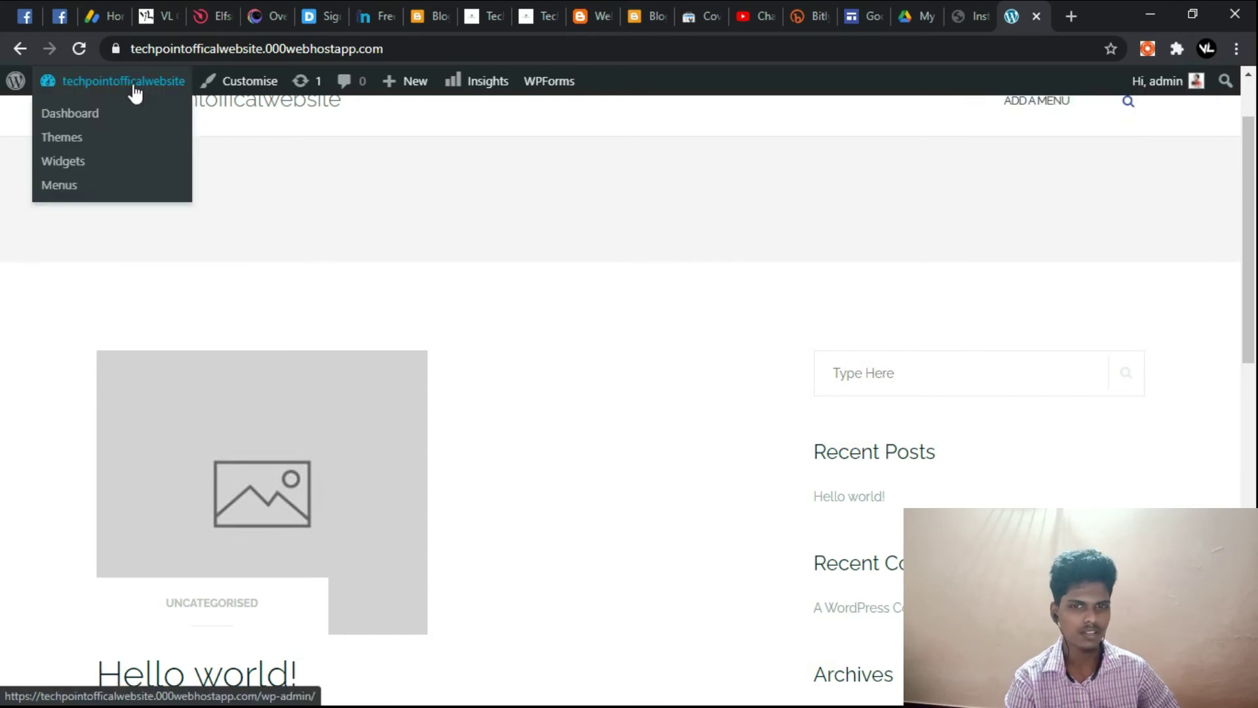
click(119, 120)
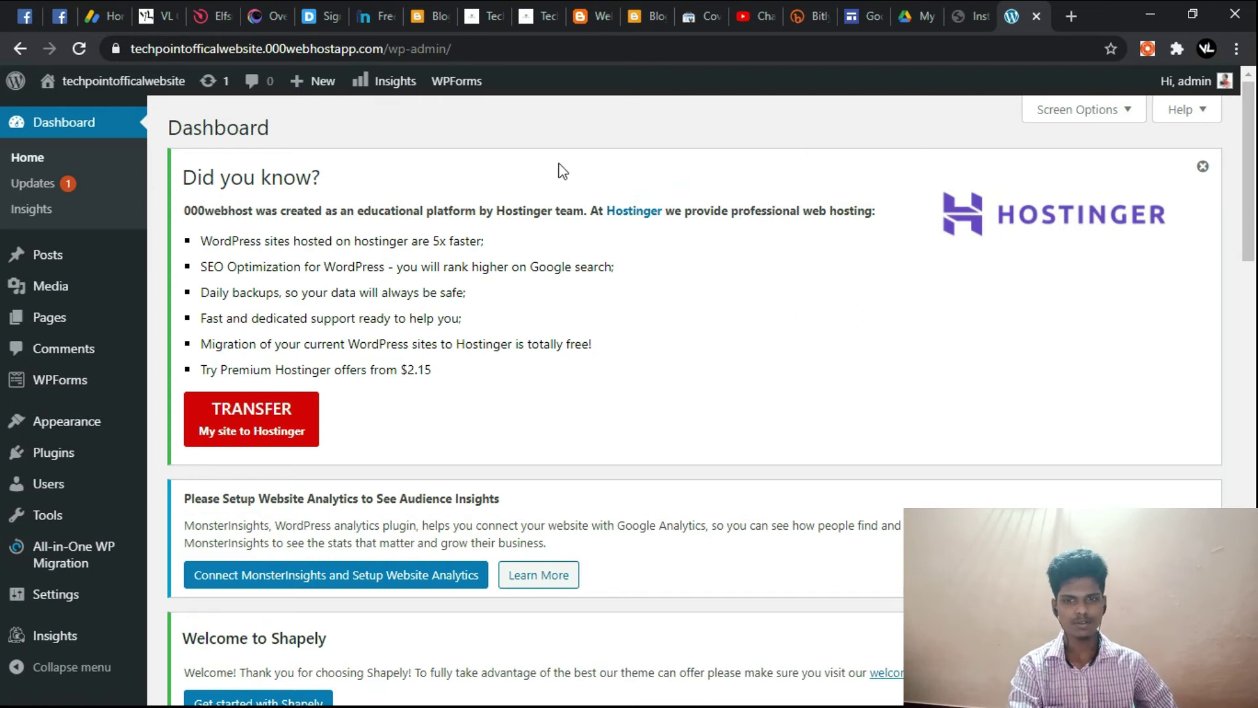
Step: Copy the site address and reload the live front page in a new tab
scroll(590, 161, down, 9)
scroll(572, 178, up, 1)
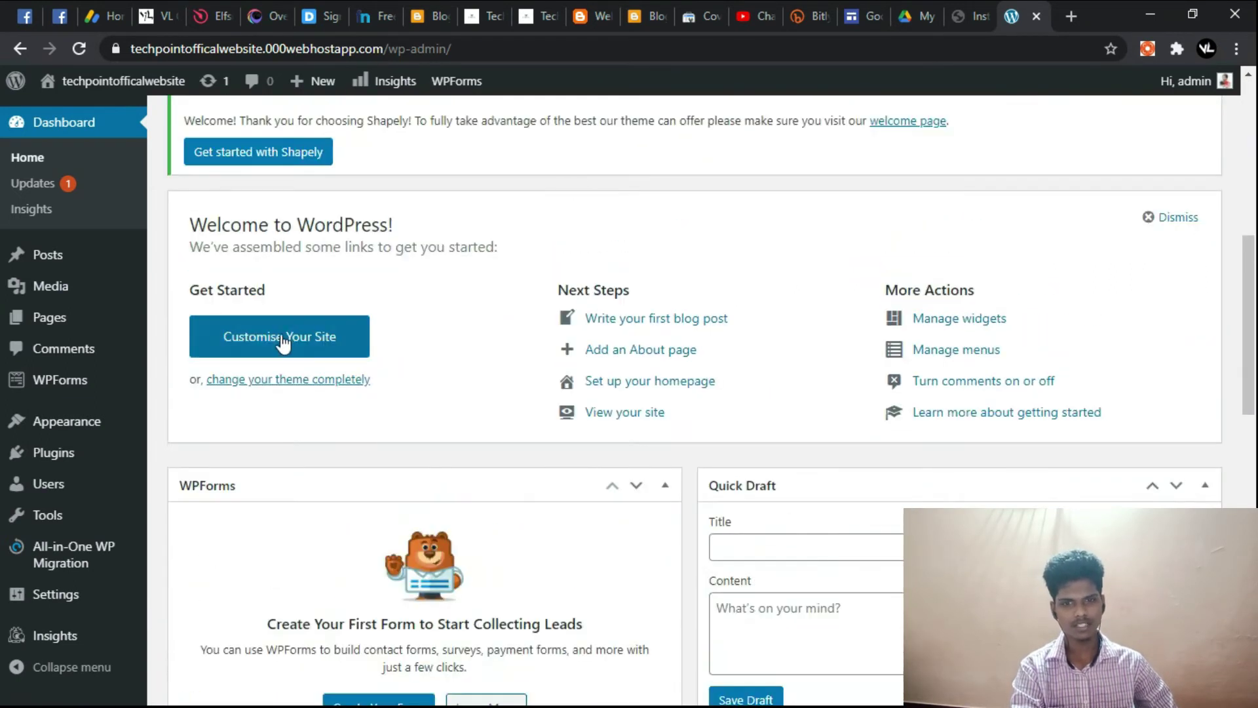
mouse_move(136, 436)
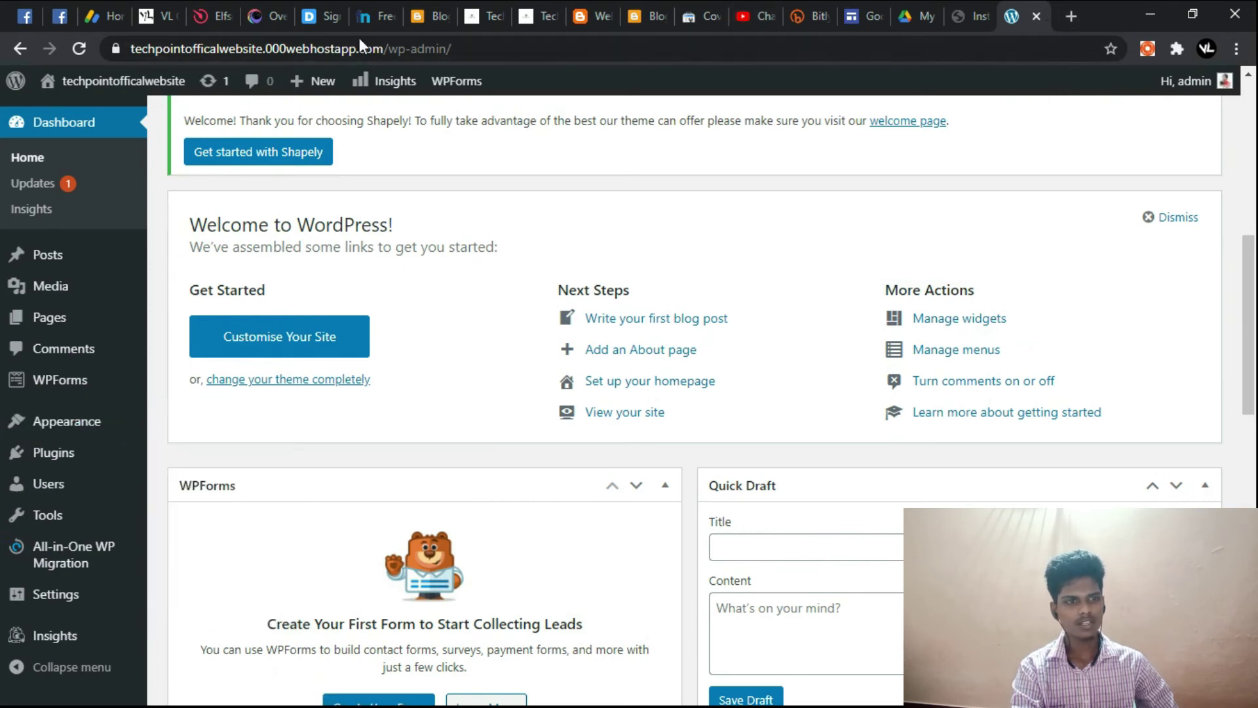
drag(388, 50, 117, 46)
key(ctrl+c)
click(1075, 18)
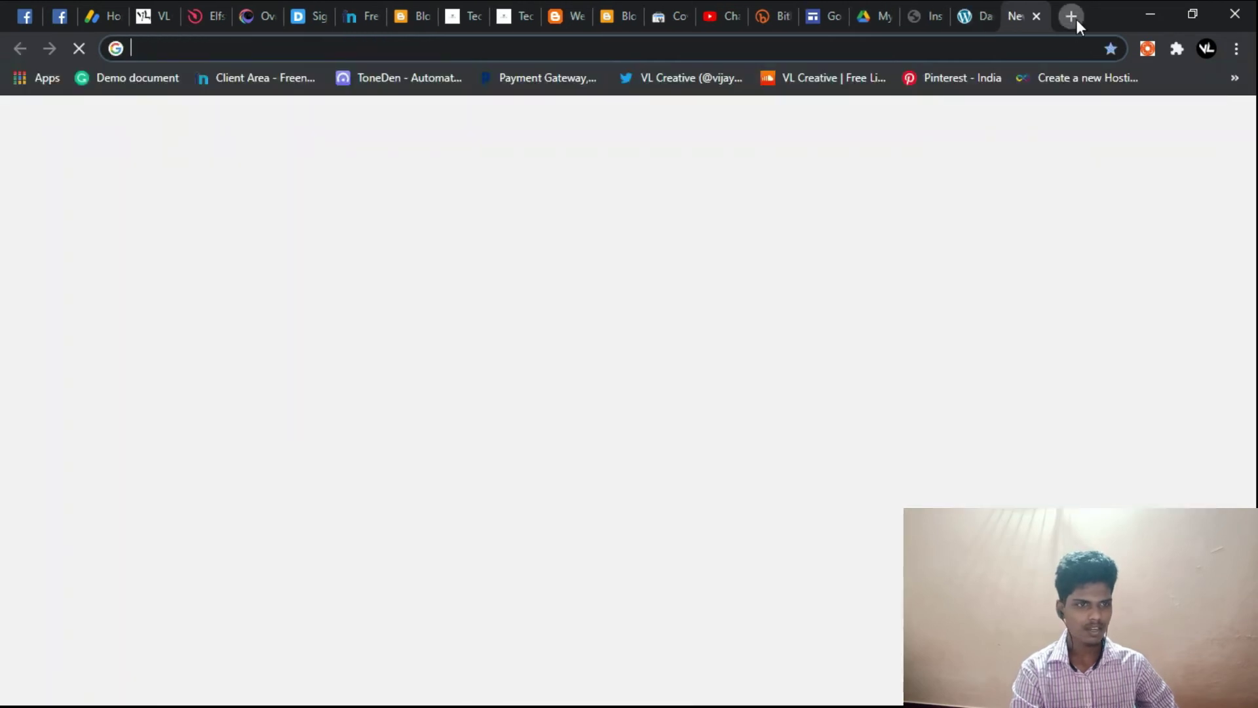
key(ctrl+v)
key(Return)
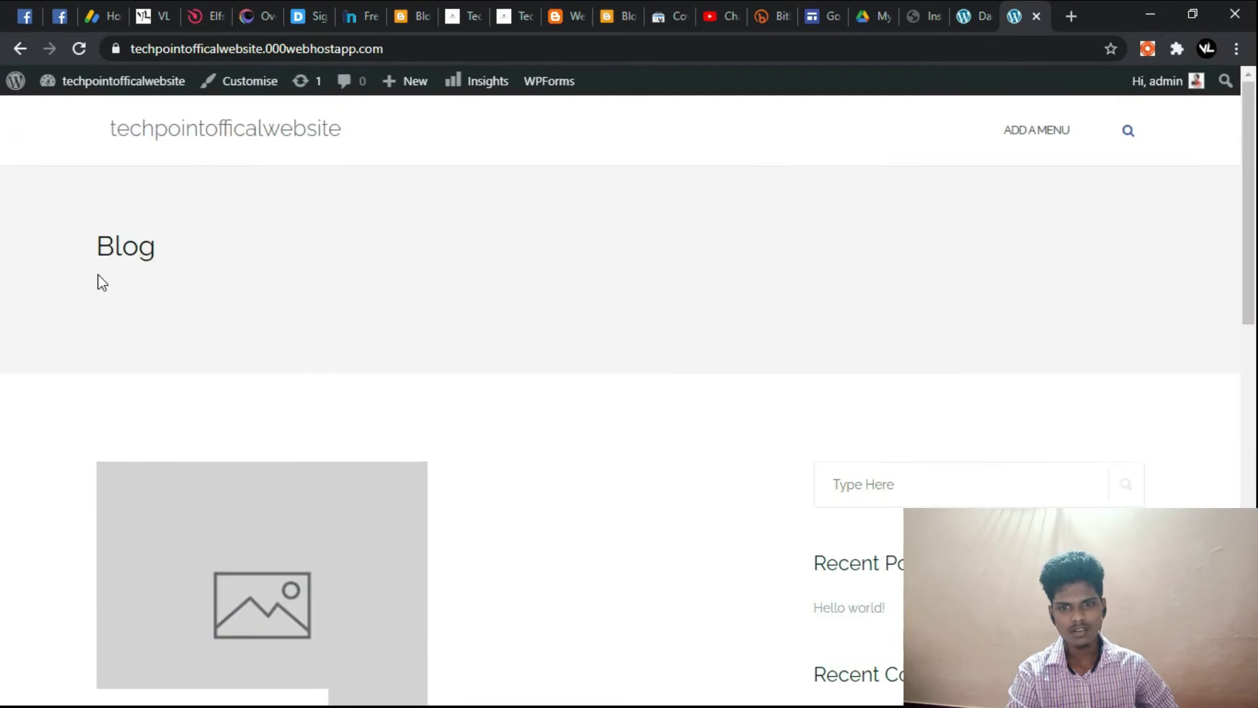
scroll(267, 239, down, 7)
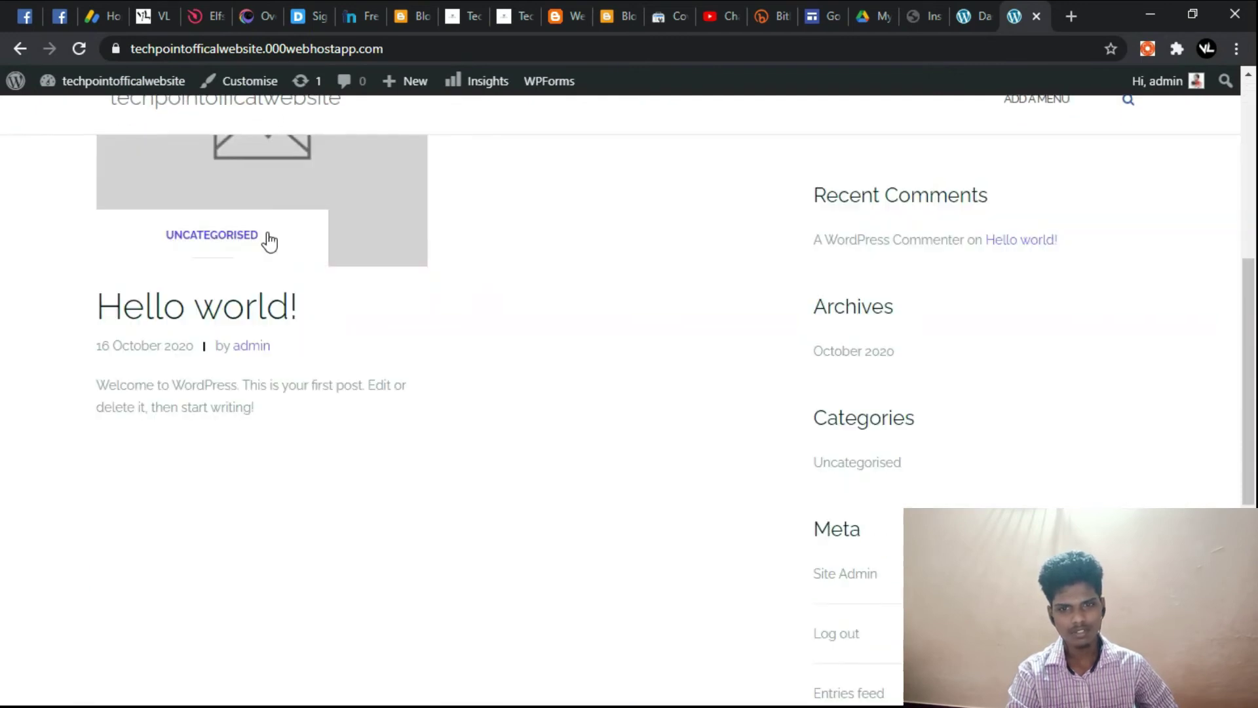
scroll(915, 393, down, 7)
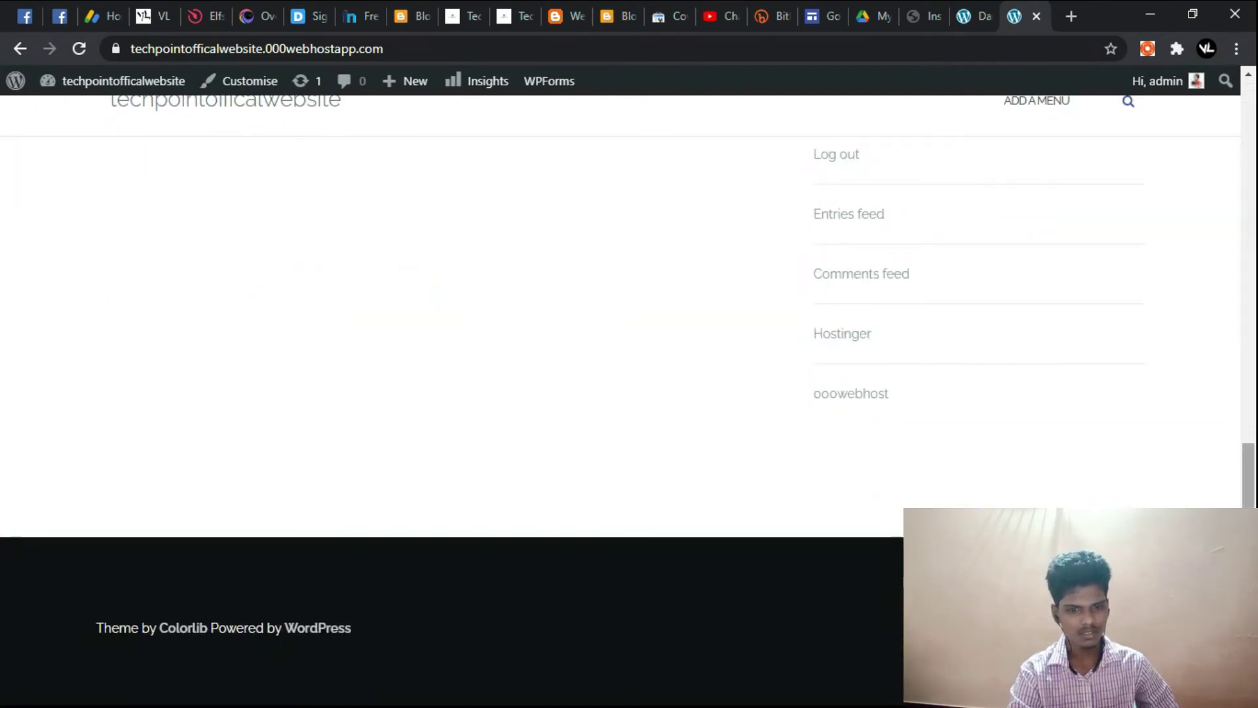
scroll(1254, 456, up, 14)
Step: Back in the dashboard, open Appearance > Themes showing Shapely as active
click(989, 3)
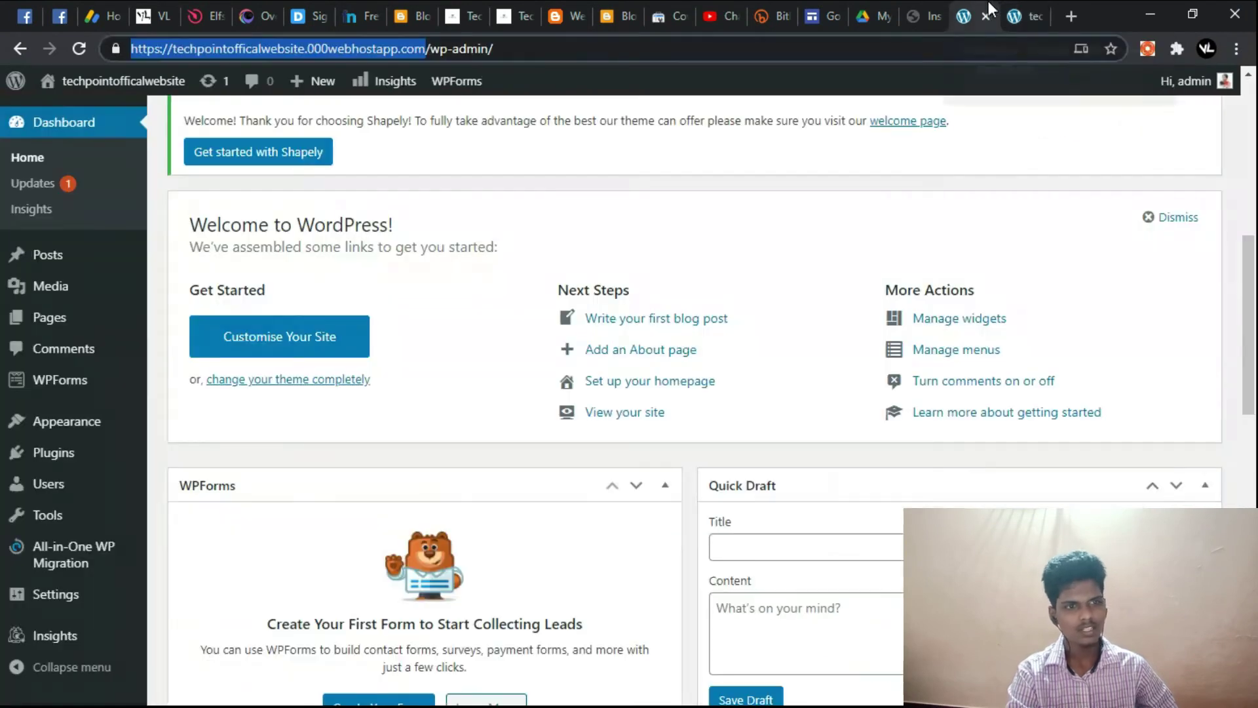
scroll(564, 354, down, 4)
mouse_move(65, 421)
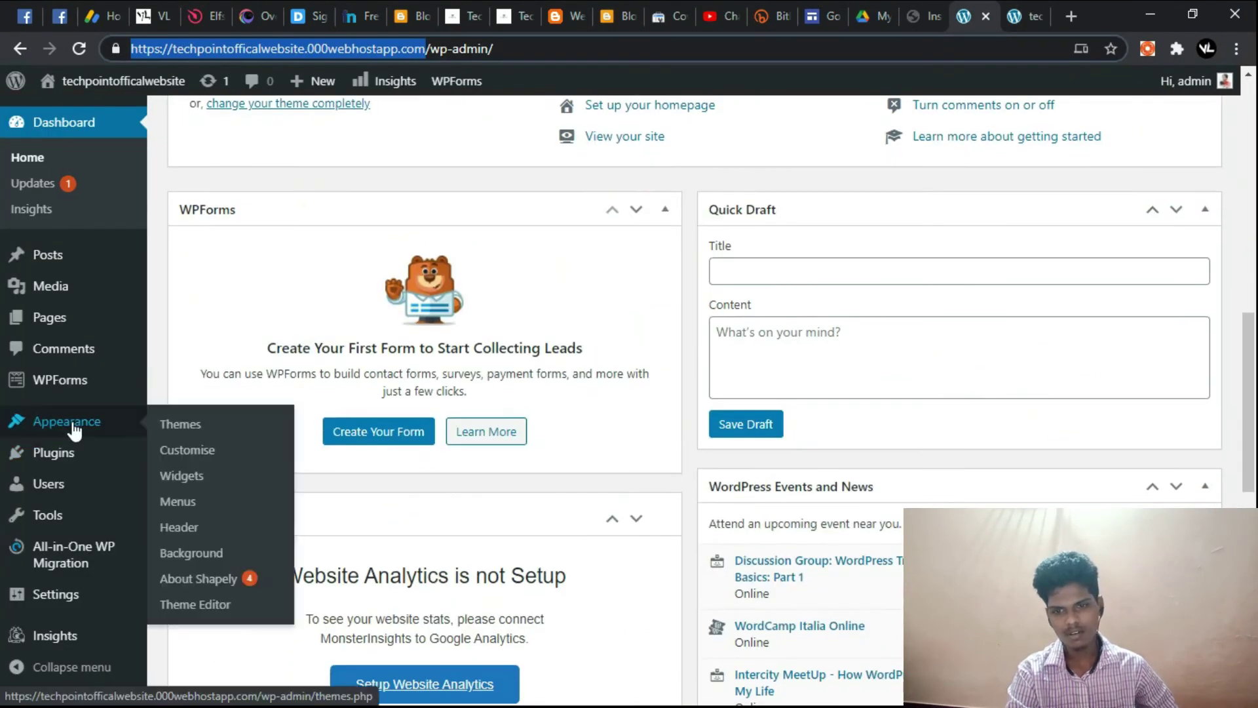
click(179, 424)
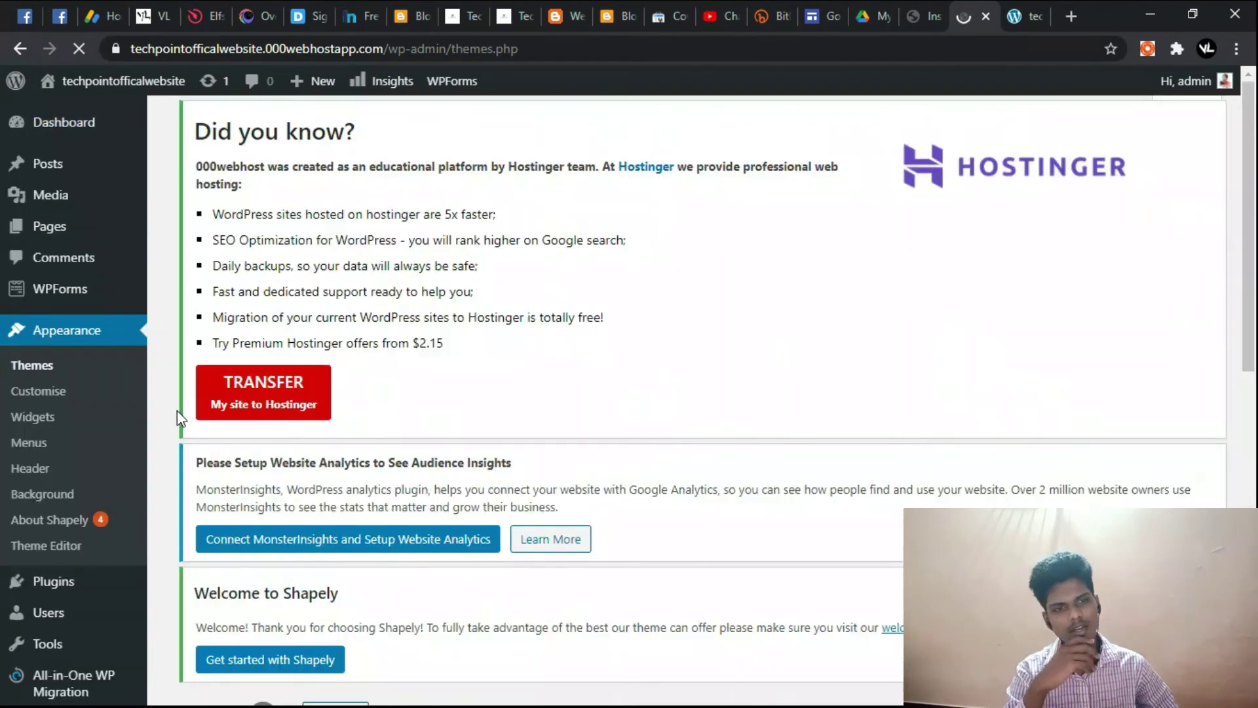
scroll(445, 427, down, 6)
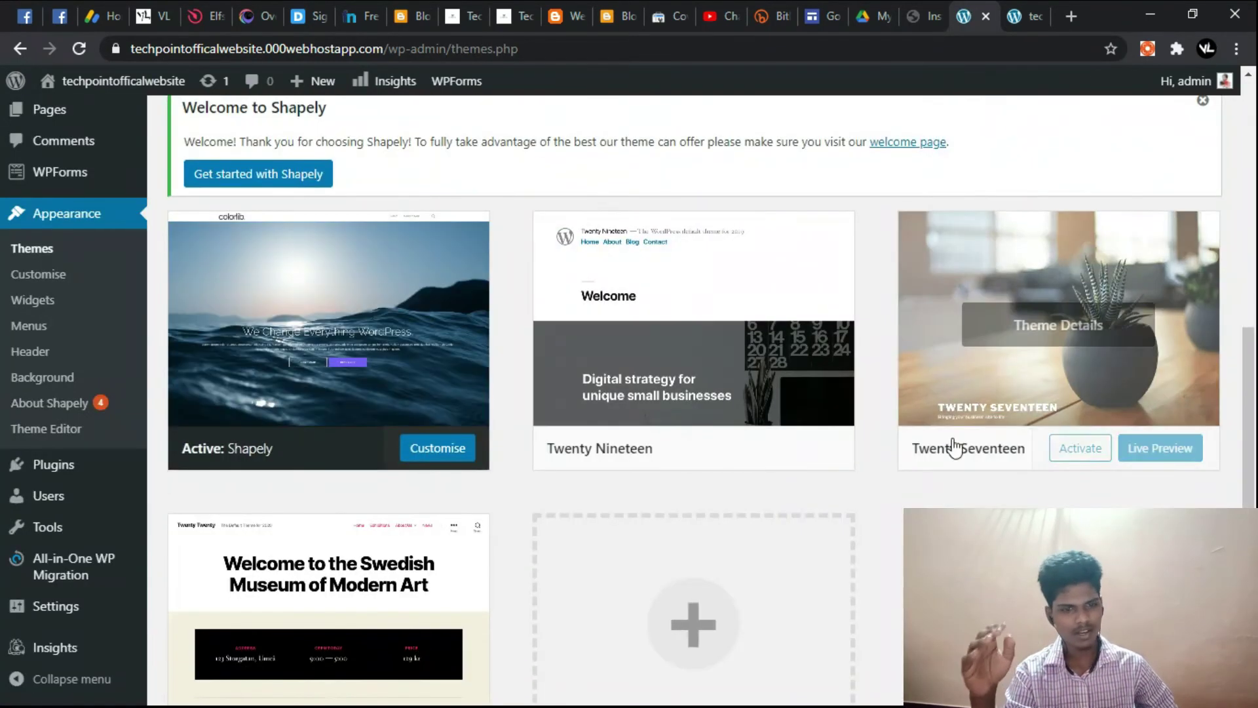
scroll(435, 400, up, 6)
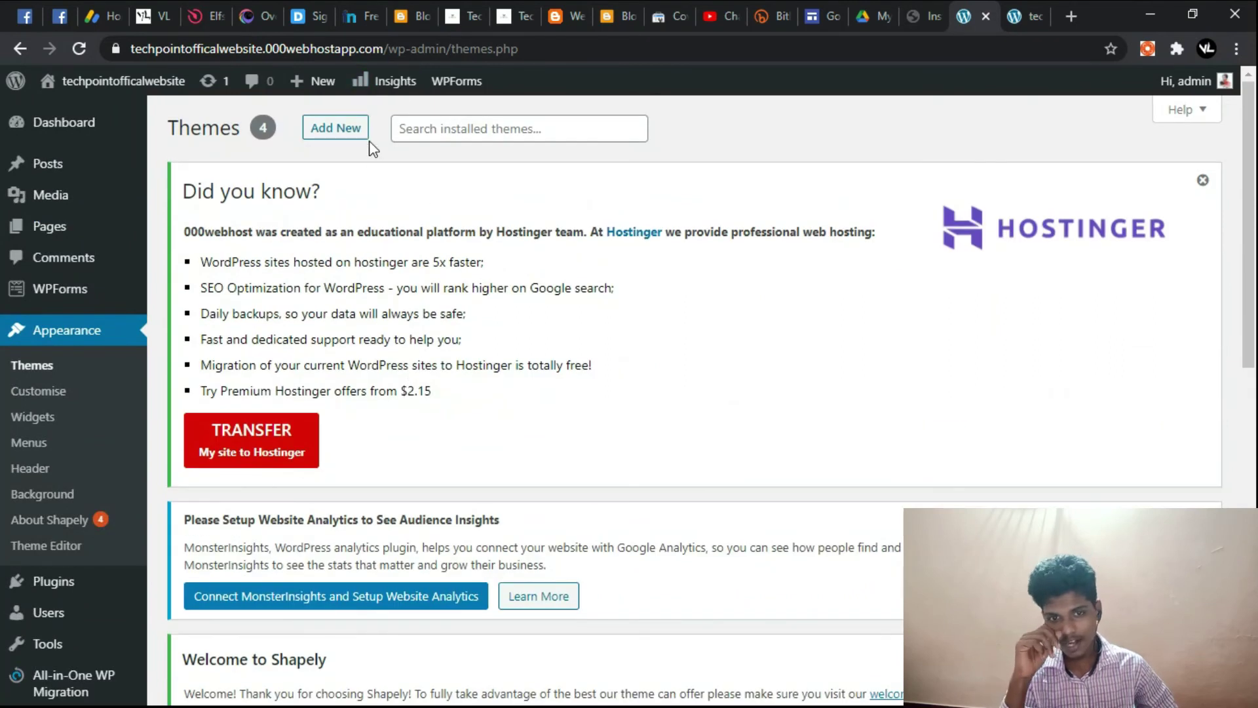
Step: Open Add New themes, browse the Featured list, and switch to the Latest tab
click(364, 128)
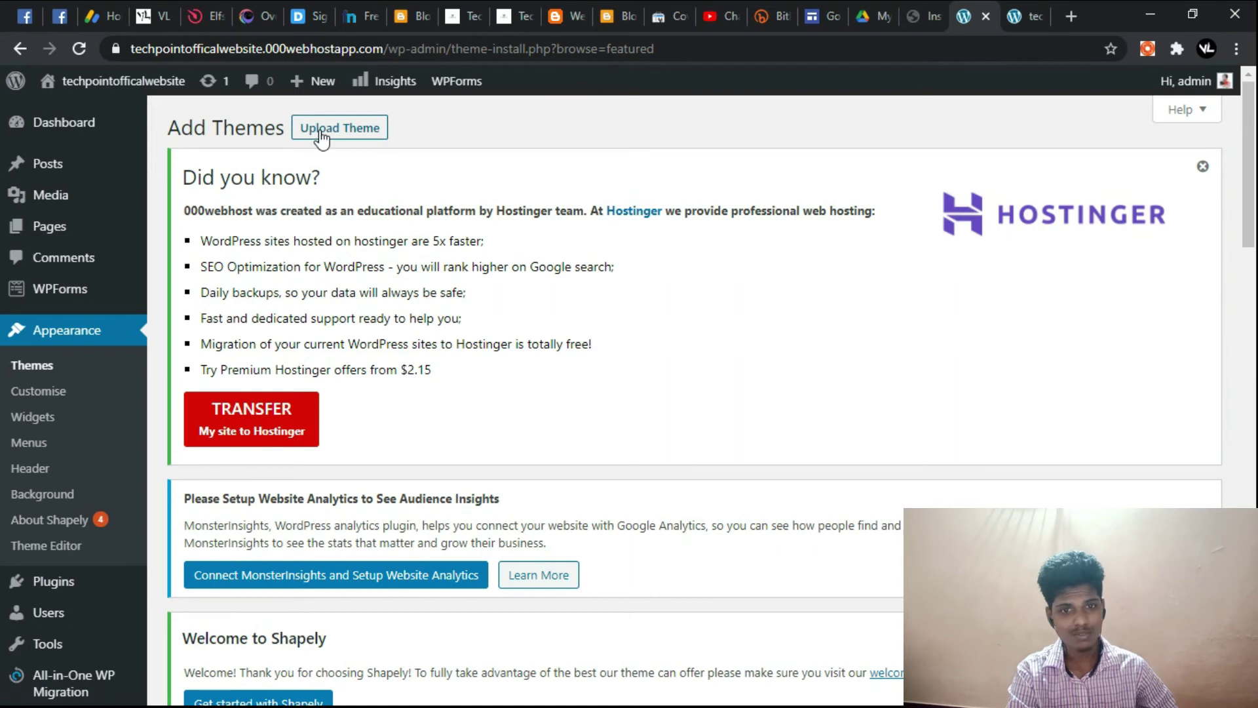
scroll(358, 123, down, 5)
scroll(358, 123, down, 5)
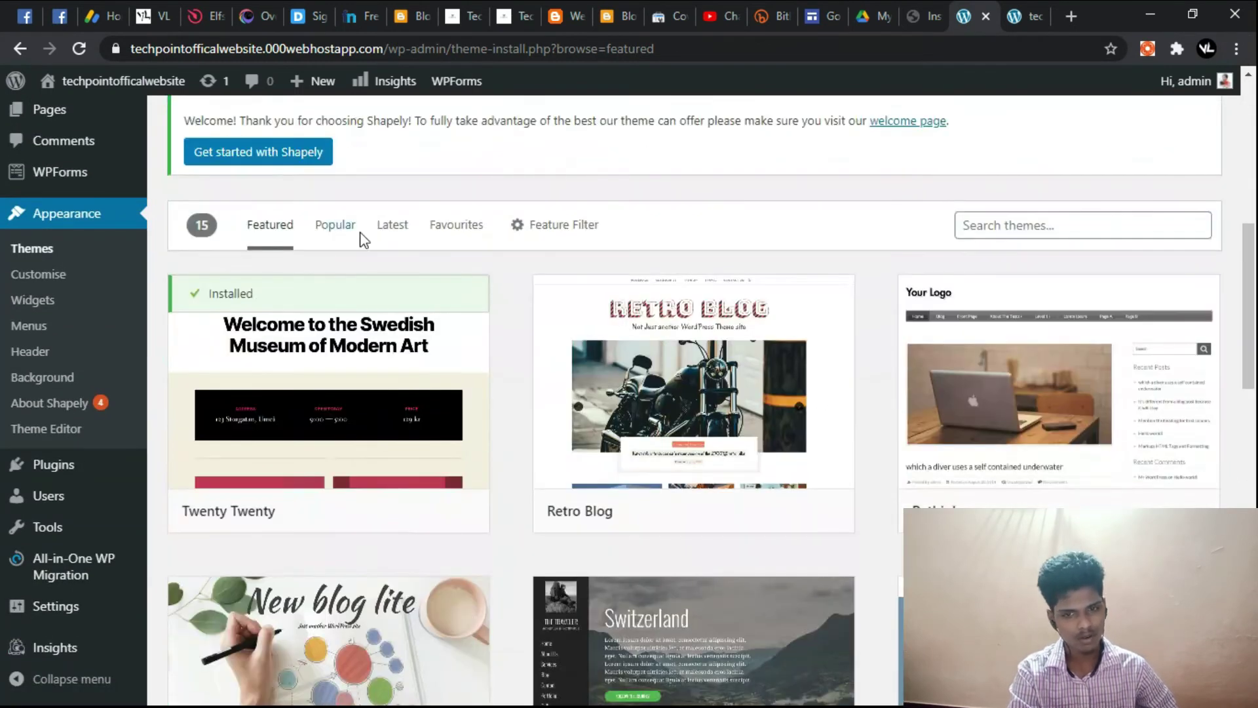
scroll(1054, 313, up, 3)
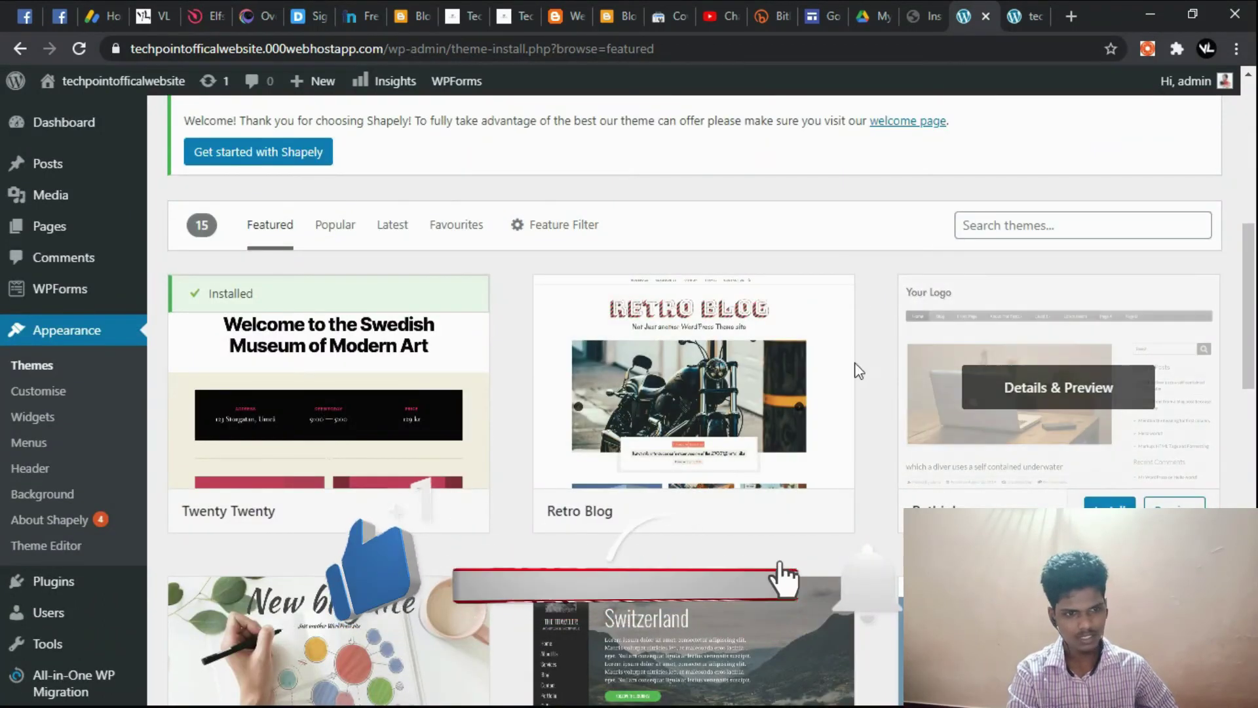
mouse_move(837, 332)
scroll(839, 334, down, 5)
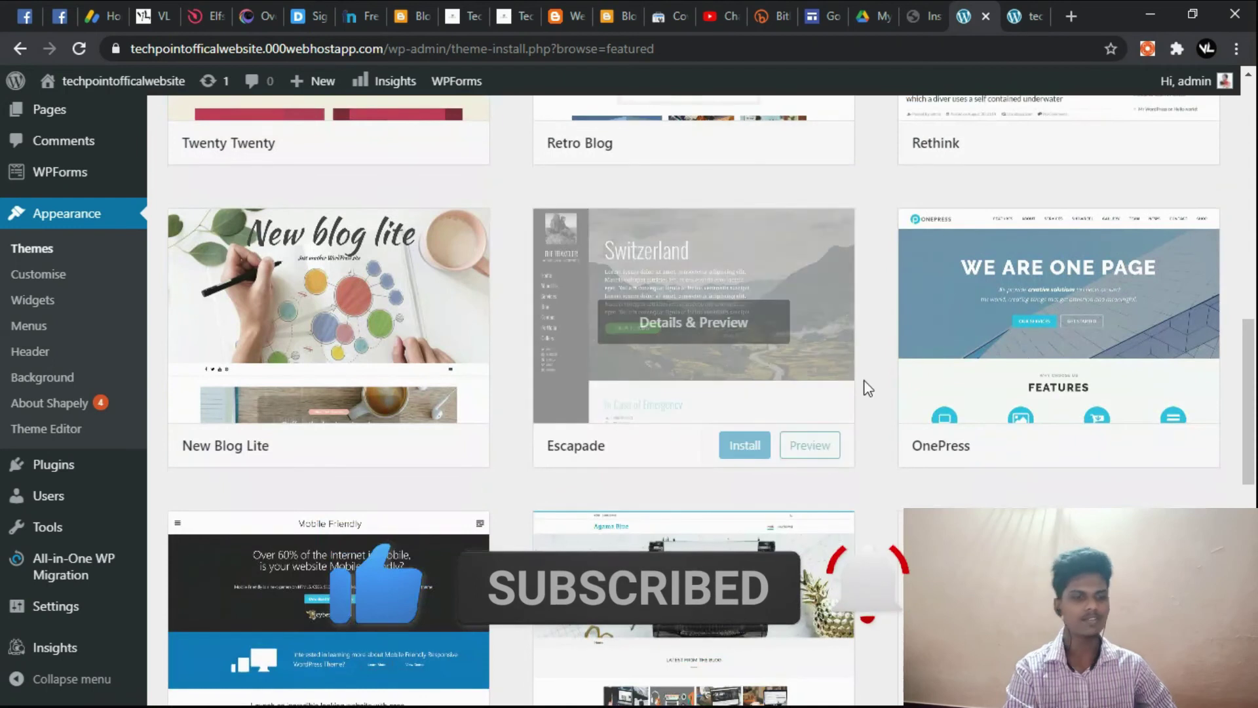
scroll(873, 393, down, 5)
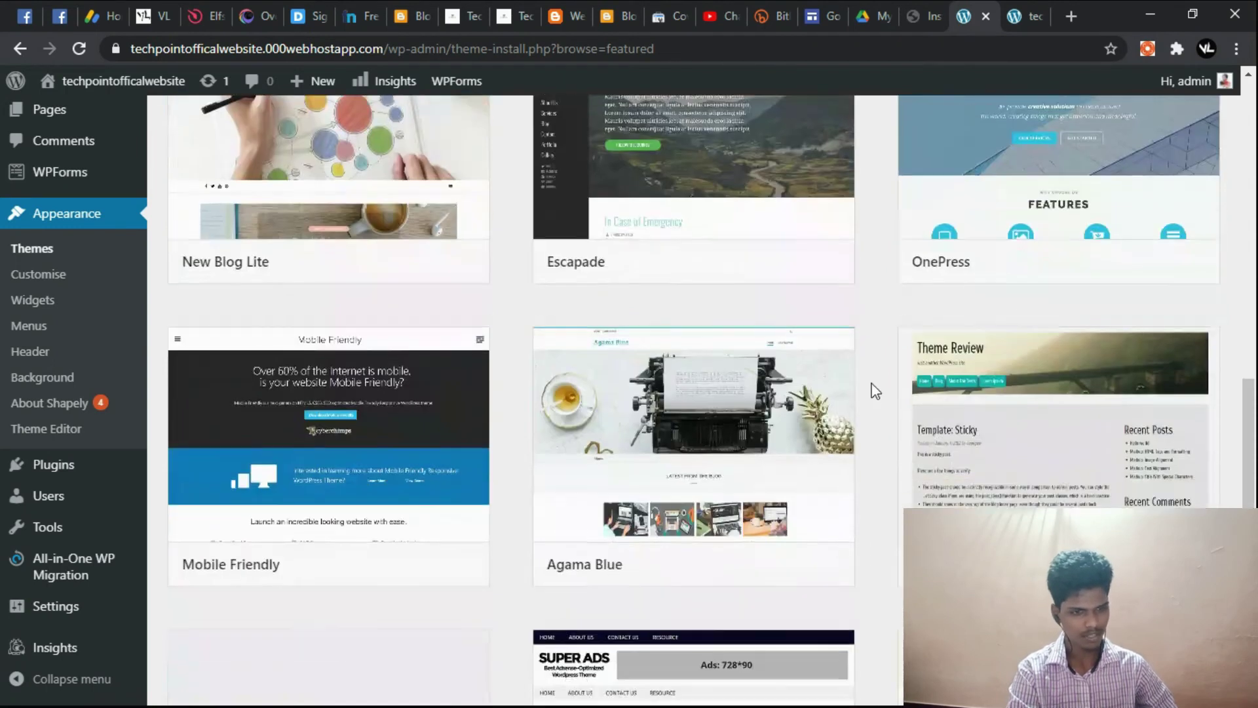
scroll(874, 388, down, 6)
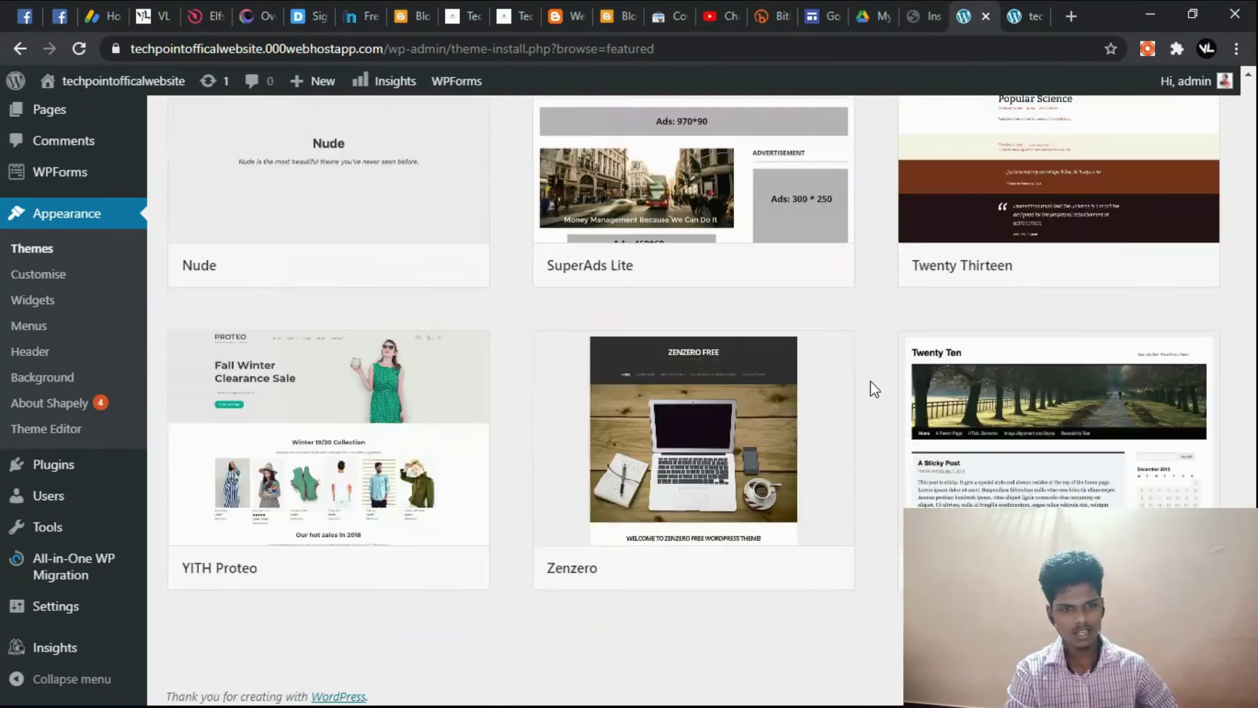
scroll(883, 400, up, 15)
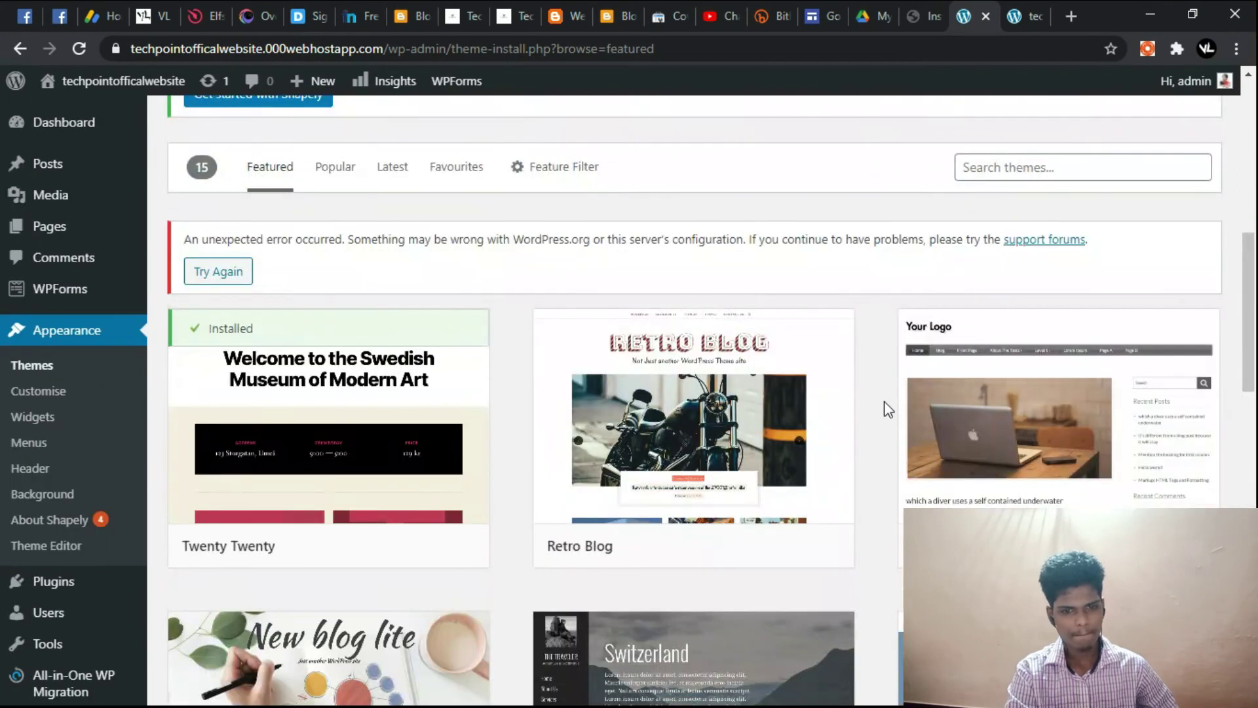
click(393, 167)
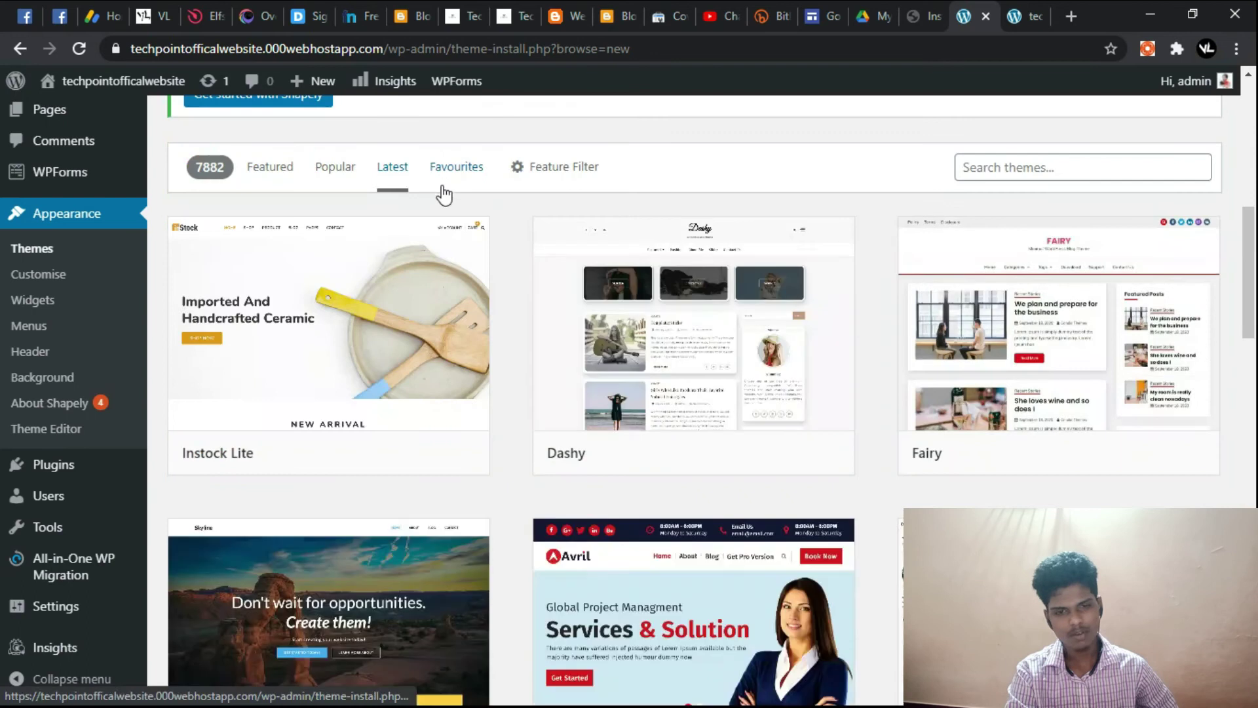
Step: Scroll the Latest themes and click Activate on the installed PopularFX card
scroll(524, 450, down, 3)
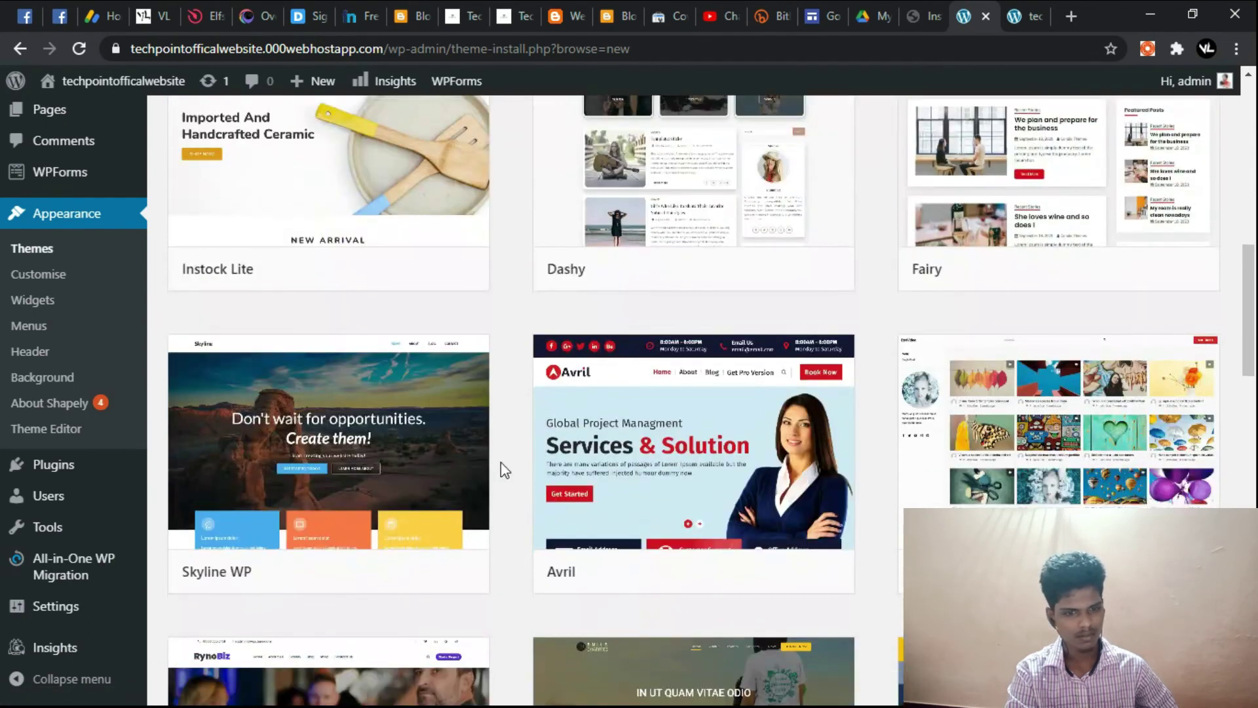
scroll(507, 457, down, 10)
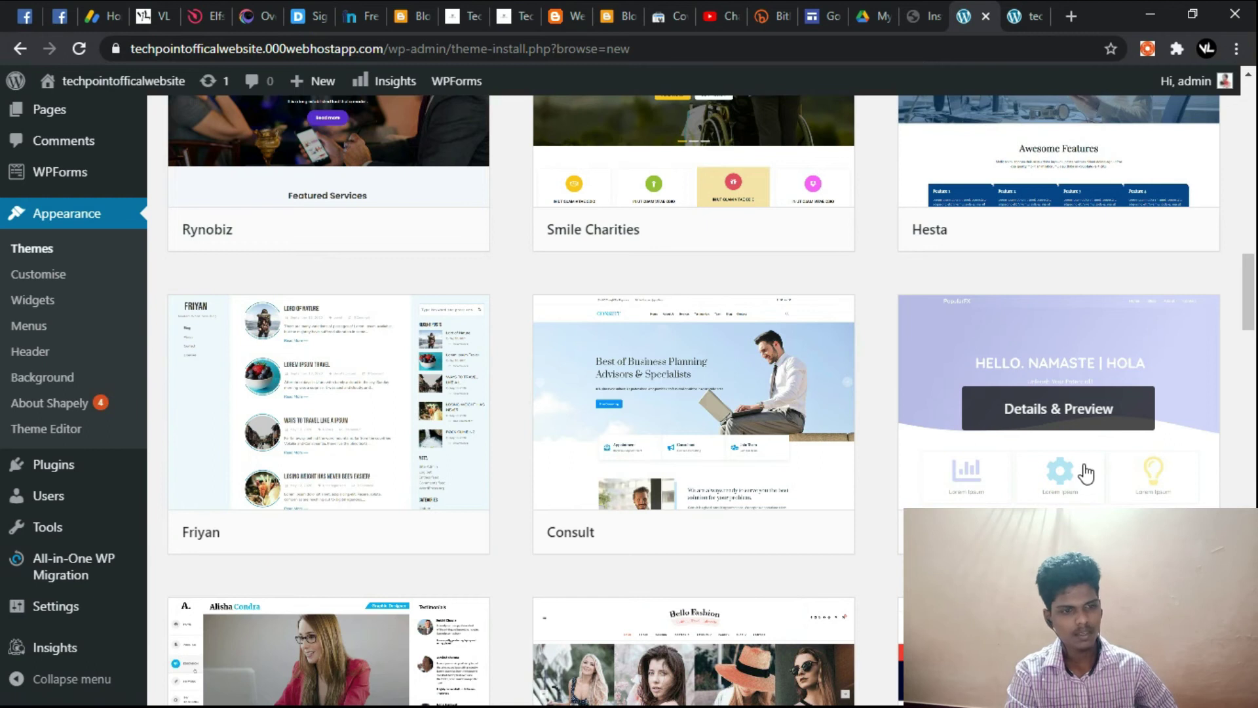
mouse_move(945, 386)
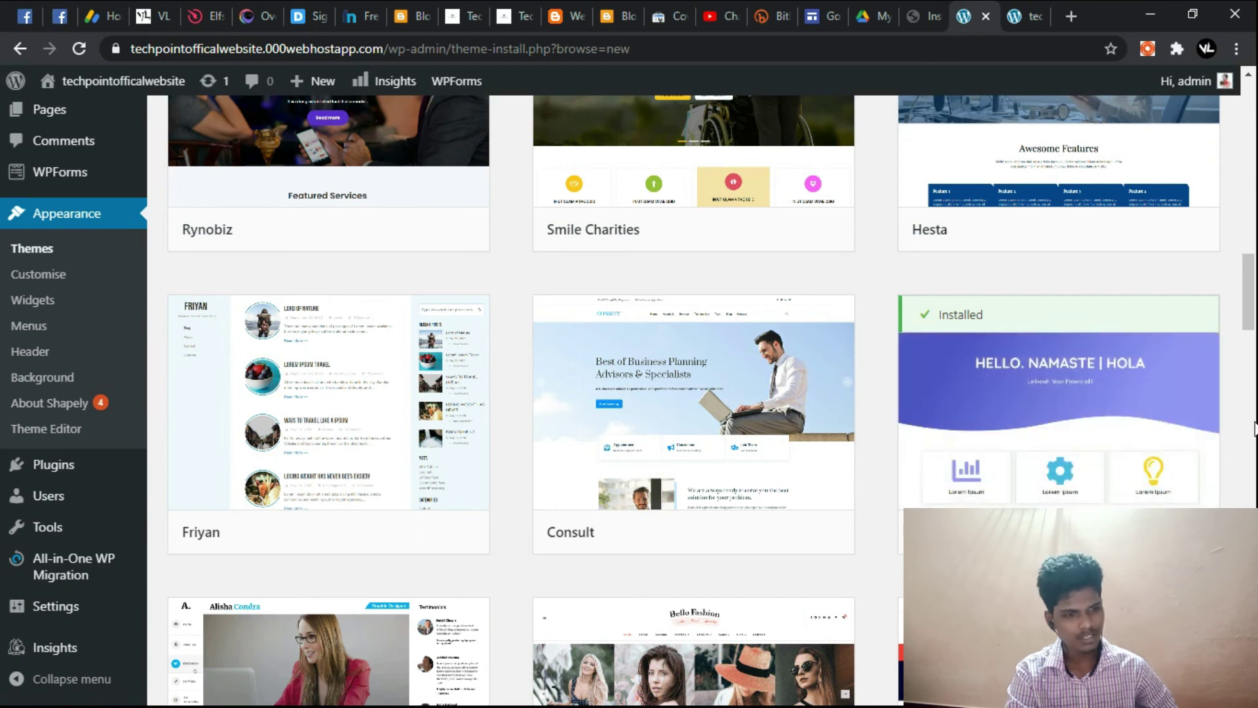
click(1143, 532)
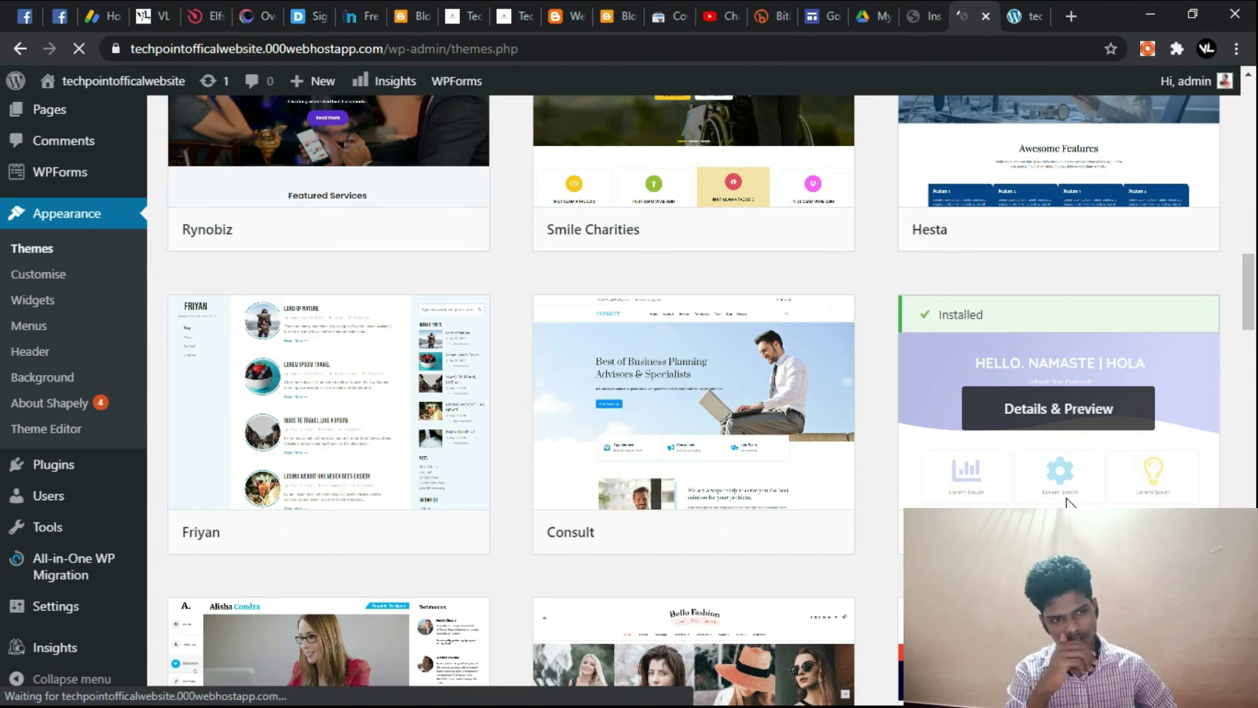
scroll(449, 462, down, 9)
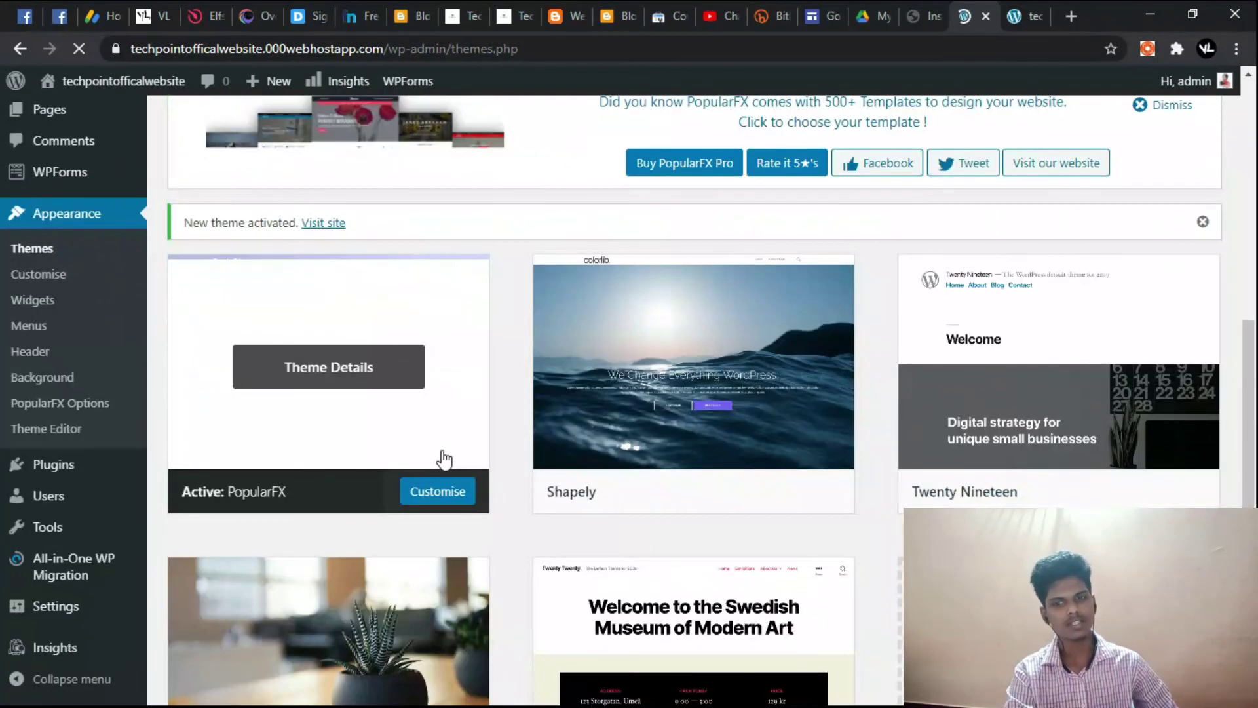
scroll(452, 459, up, 3)
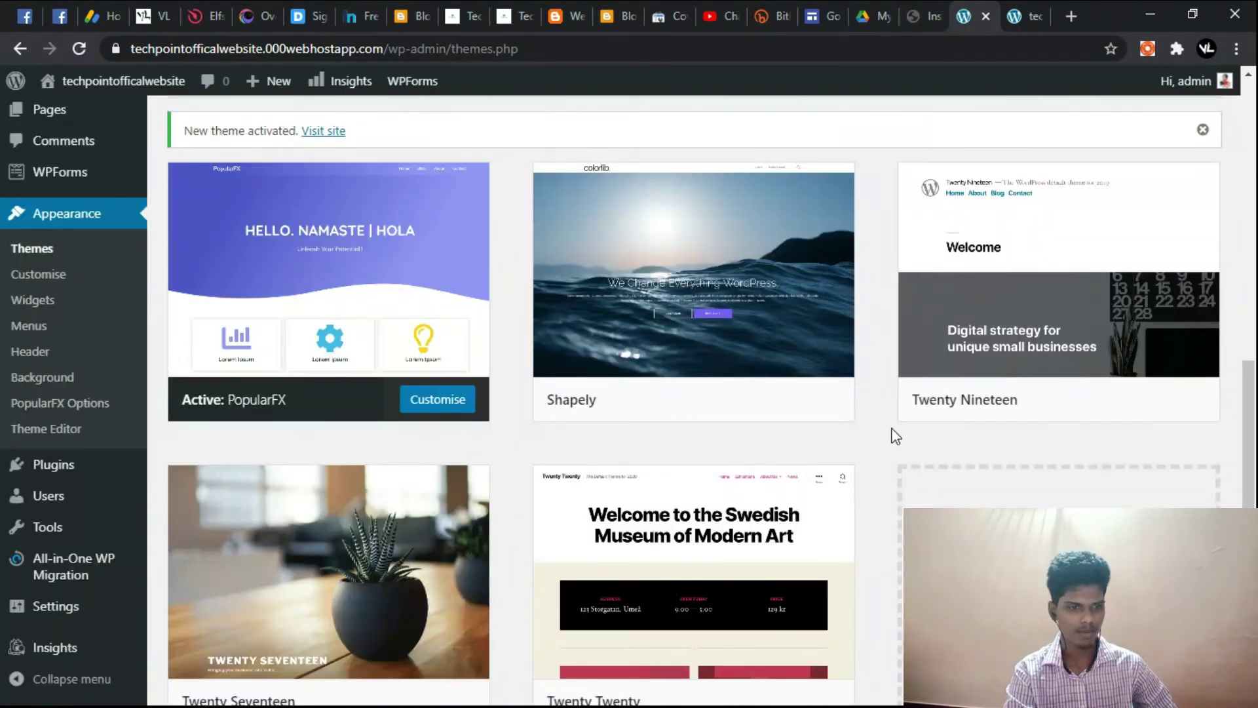
click(1014, 12)
scroll(378, 304, down, 4)
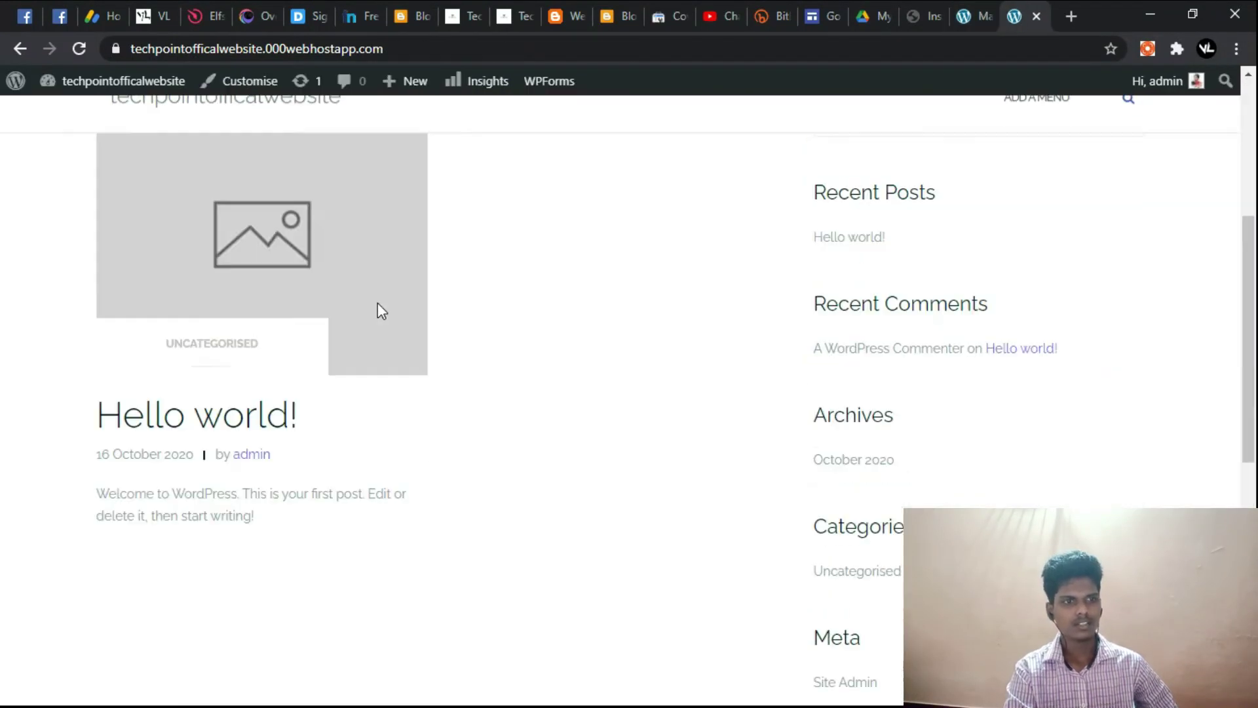
scroll(377, 303, down, 6)
scroll(629, 318, up, 10)
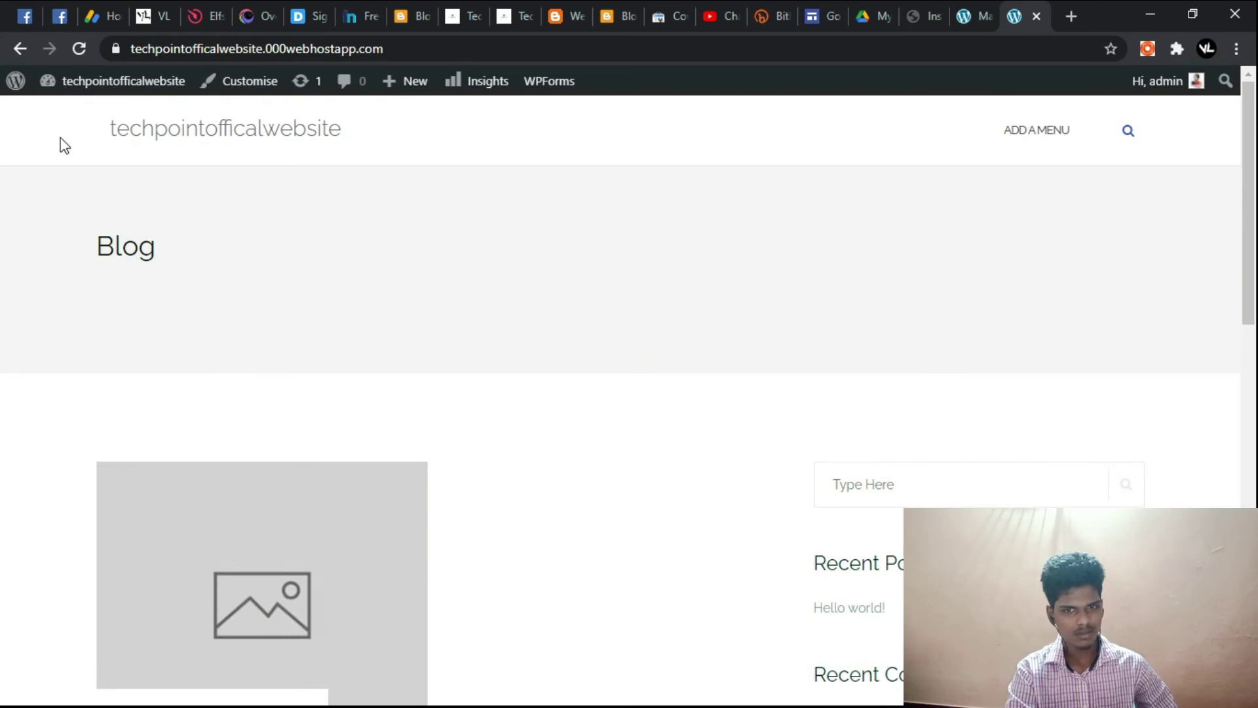
click(80, 48)
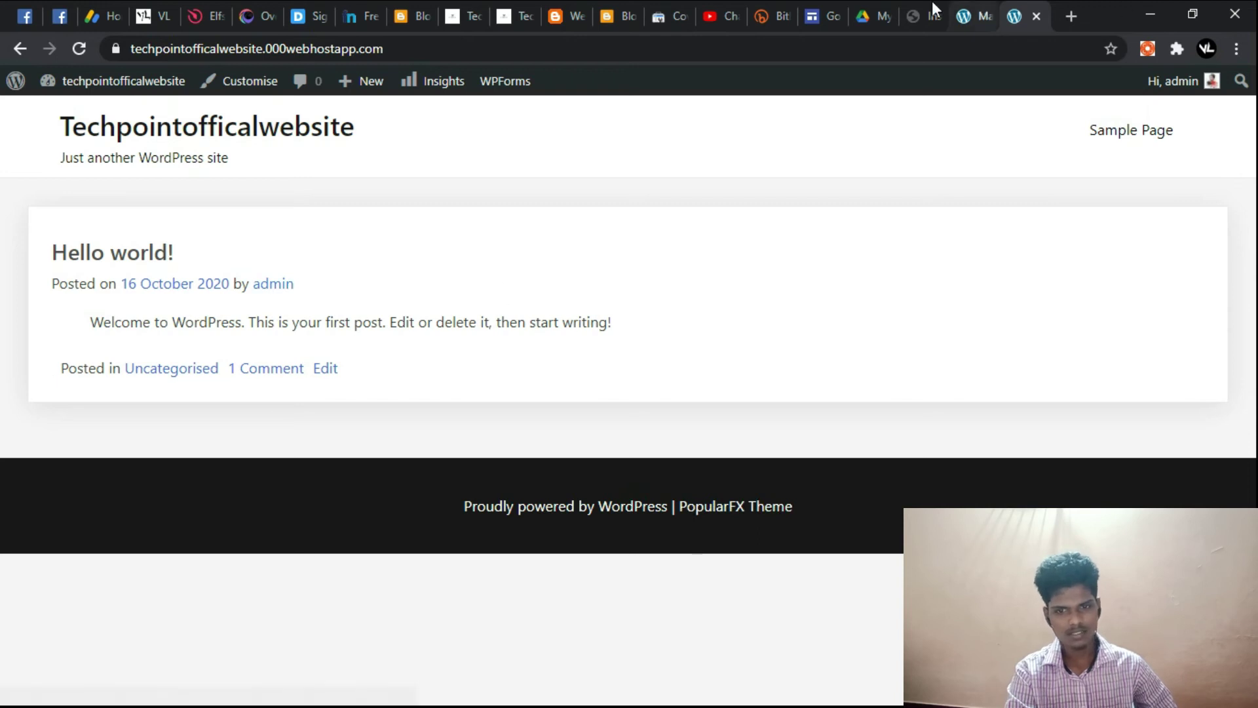
click(976, 8)
scroll(839, 407, up, 3)
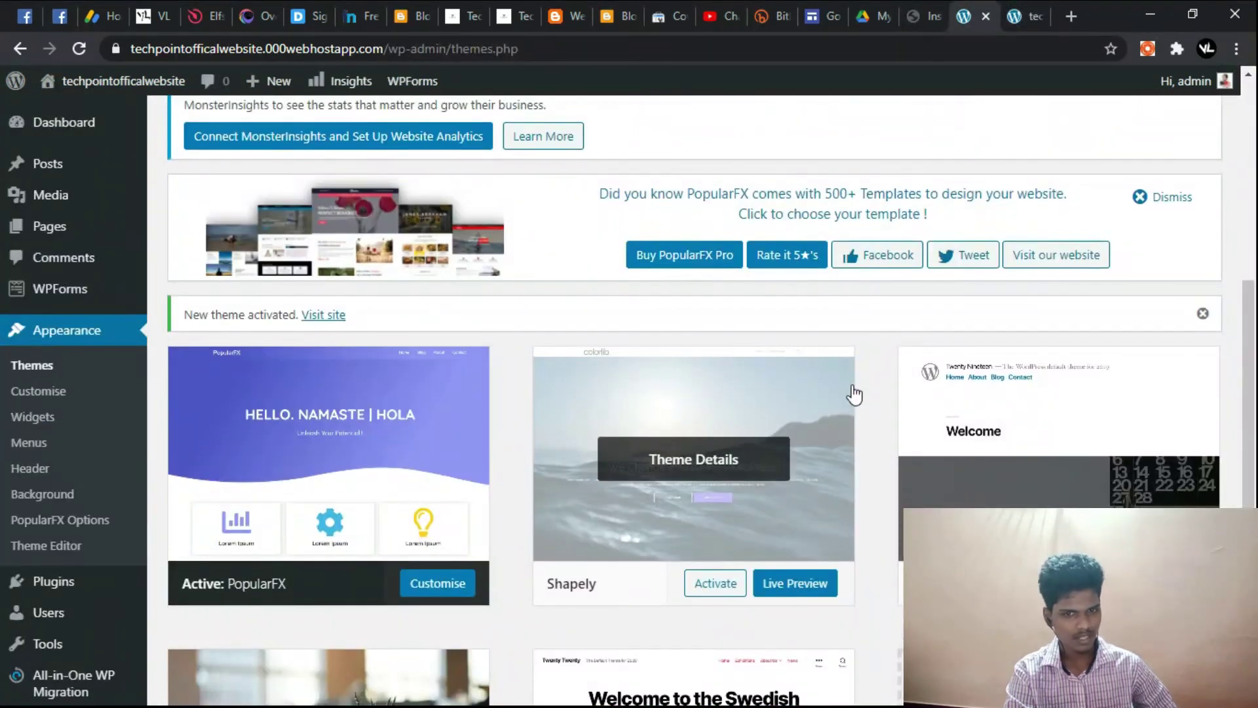
Step: Go to Add New Themes and list the Popular themes
scroll(388, 335, up, 5)
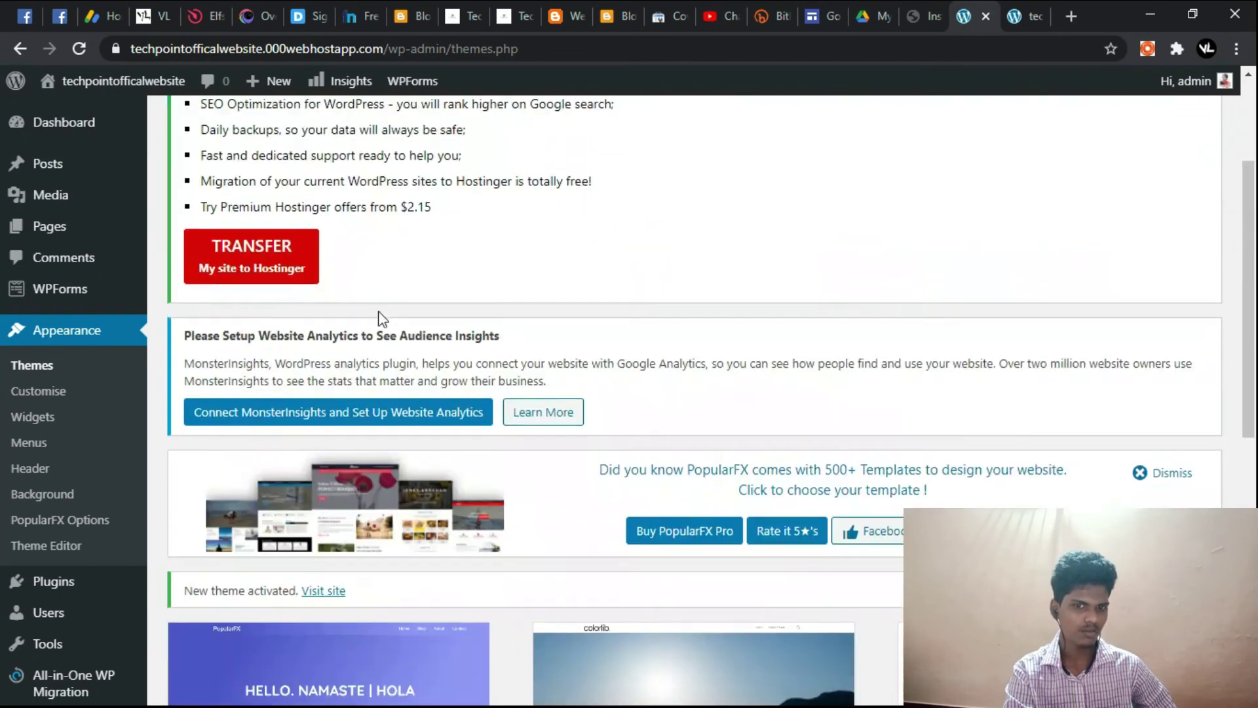
click(347, 134)
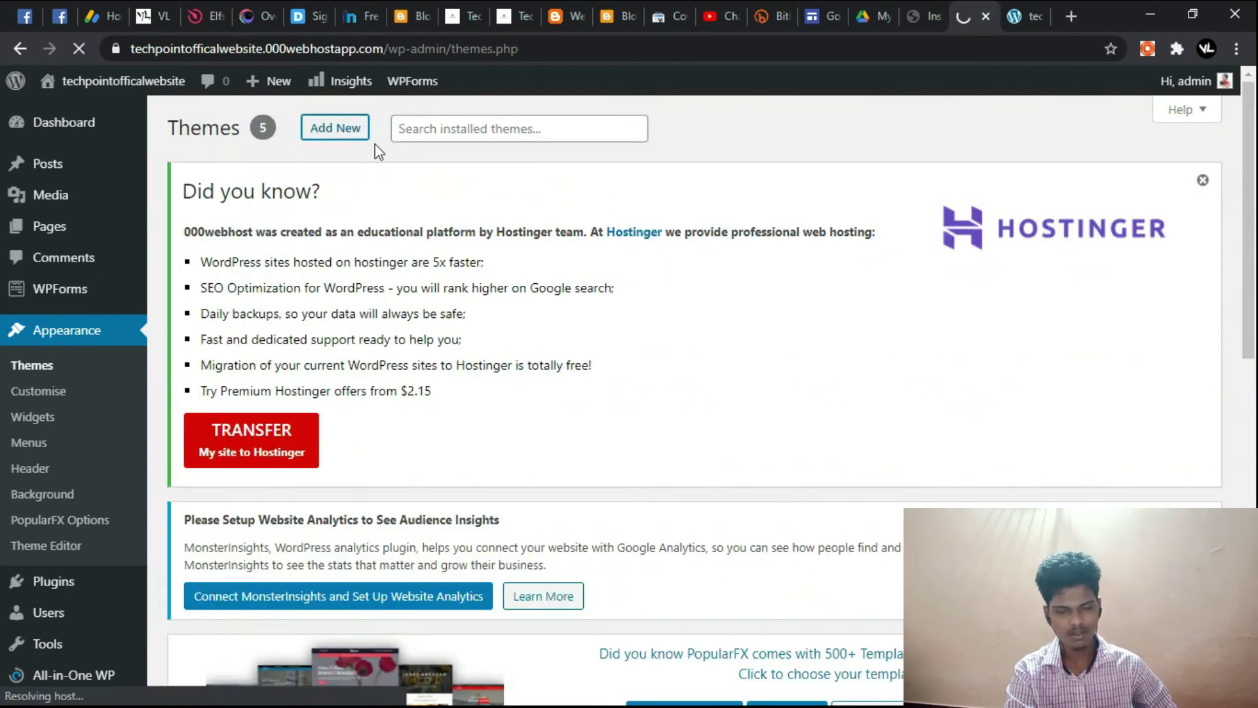
scroll(701, 385, down, 4)
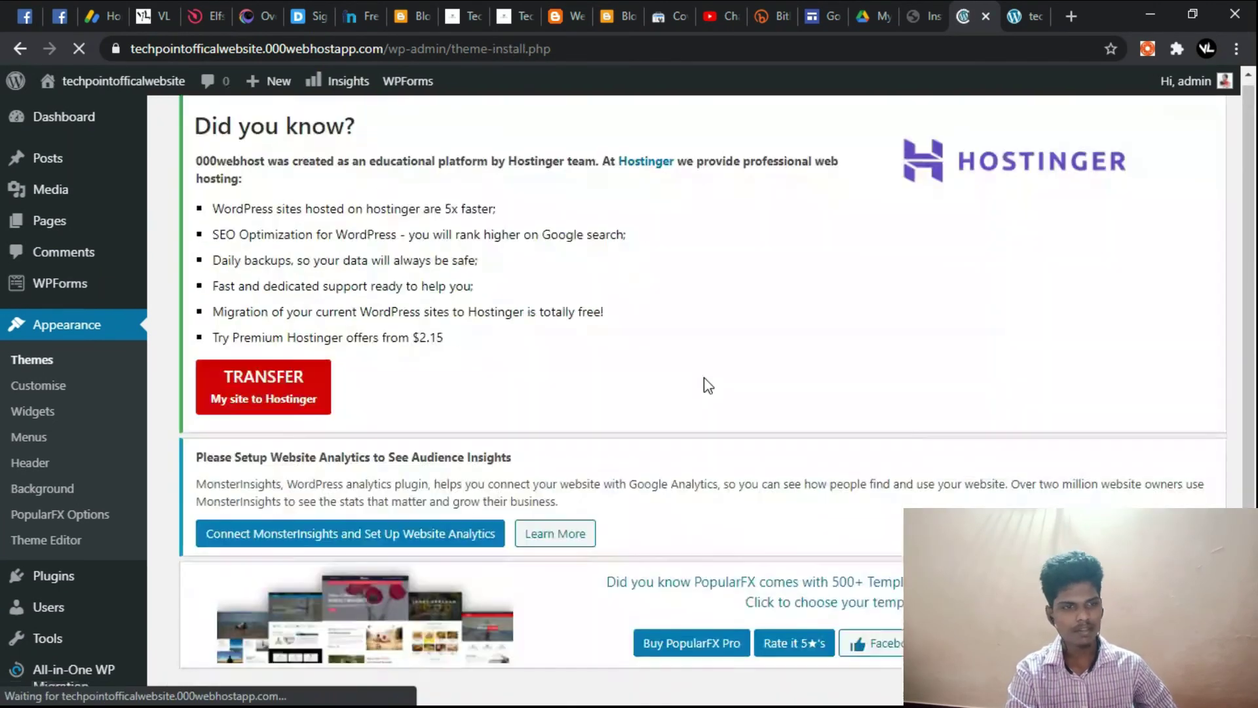
scroll(748, 396, down, 2)
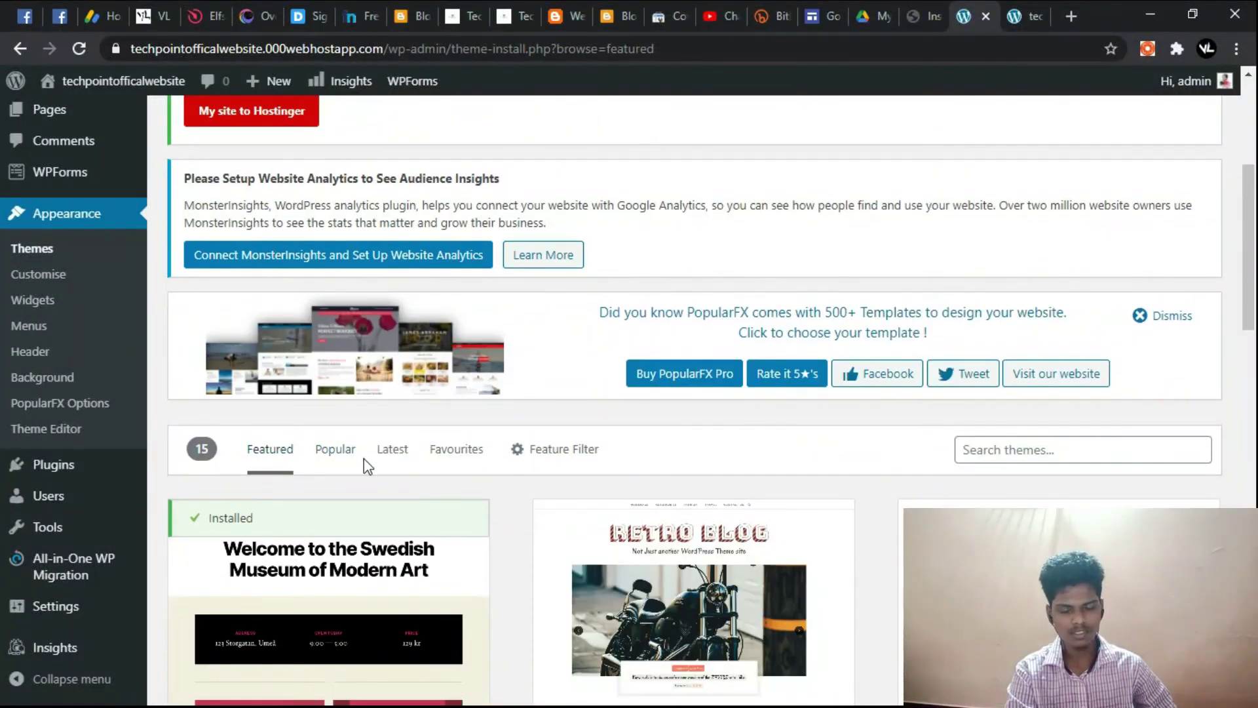
click(354, 458)
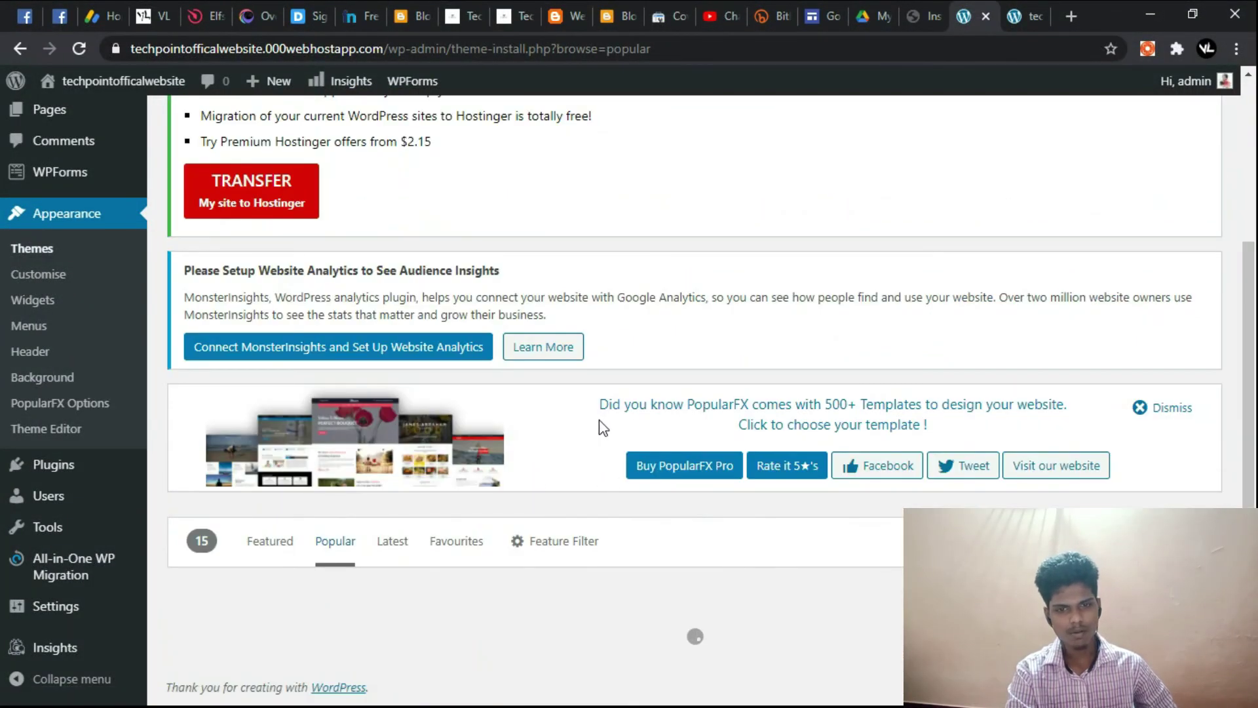
Step: Install the Newsup theme and activate it
scroll(577, 427, down, 8)
scroll(511, 426, down, 2)
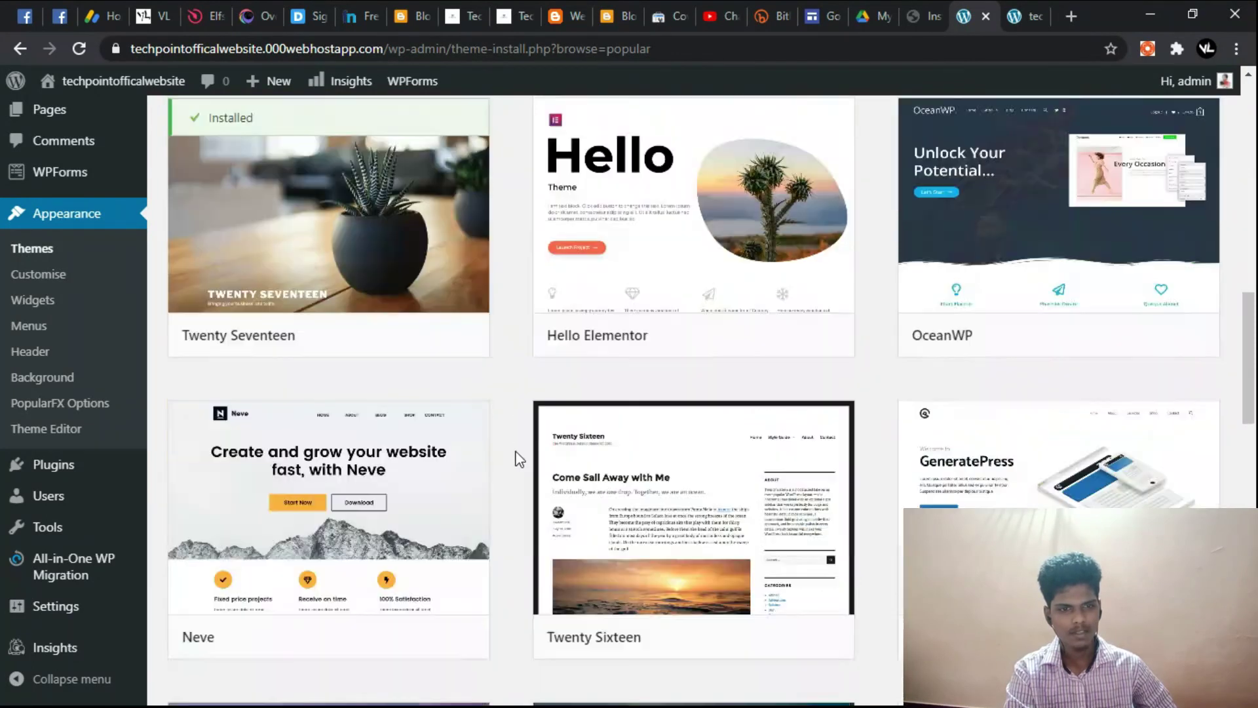
scroll(519, 459, down, 6)
scroll(517, 456, down, 8)
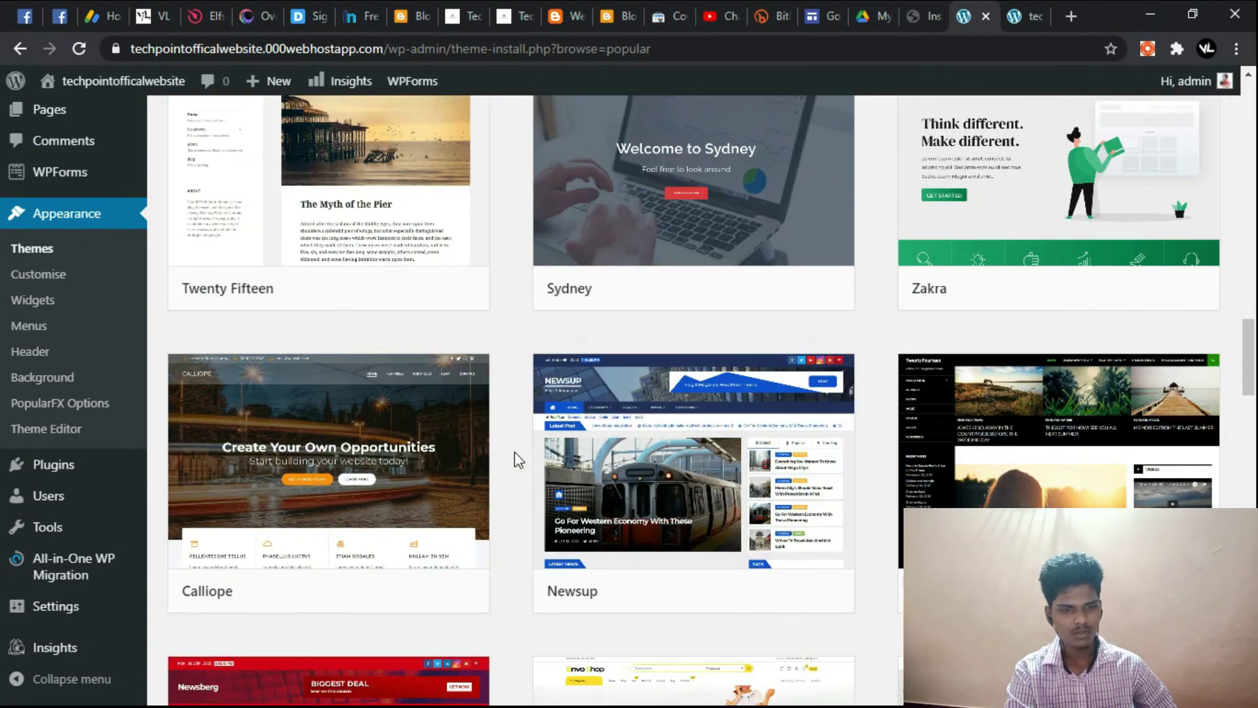
scroll(514, 451, down, 8)
scroll(510, 459, up, 6)
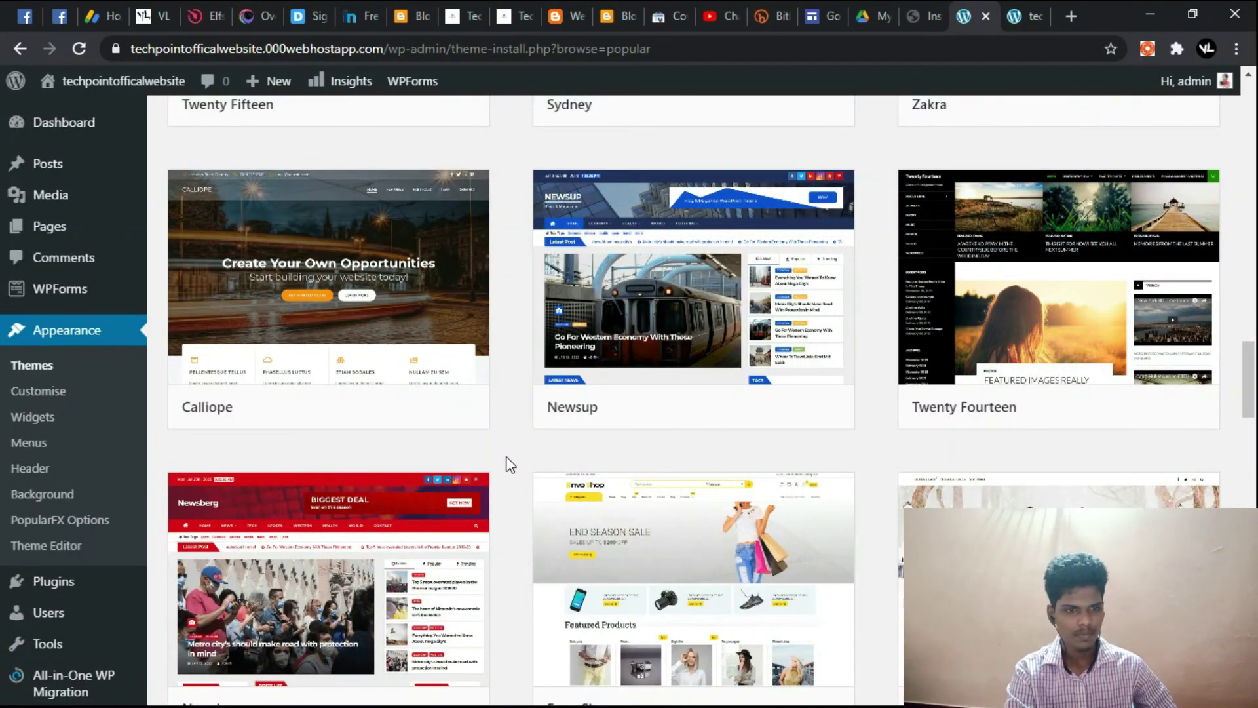
mouse_move(655, 271)
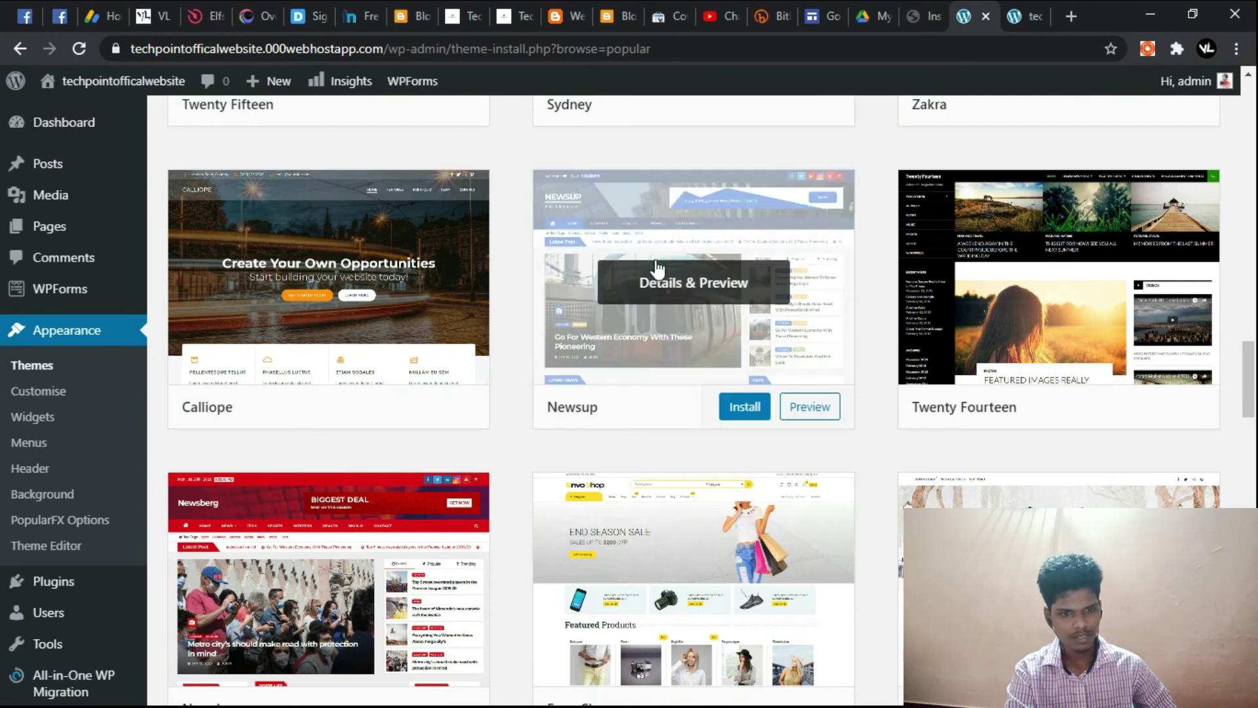
click(734, 416)
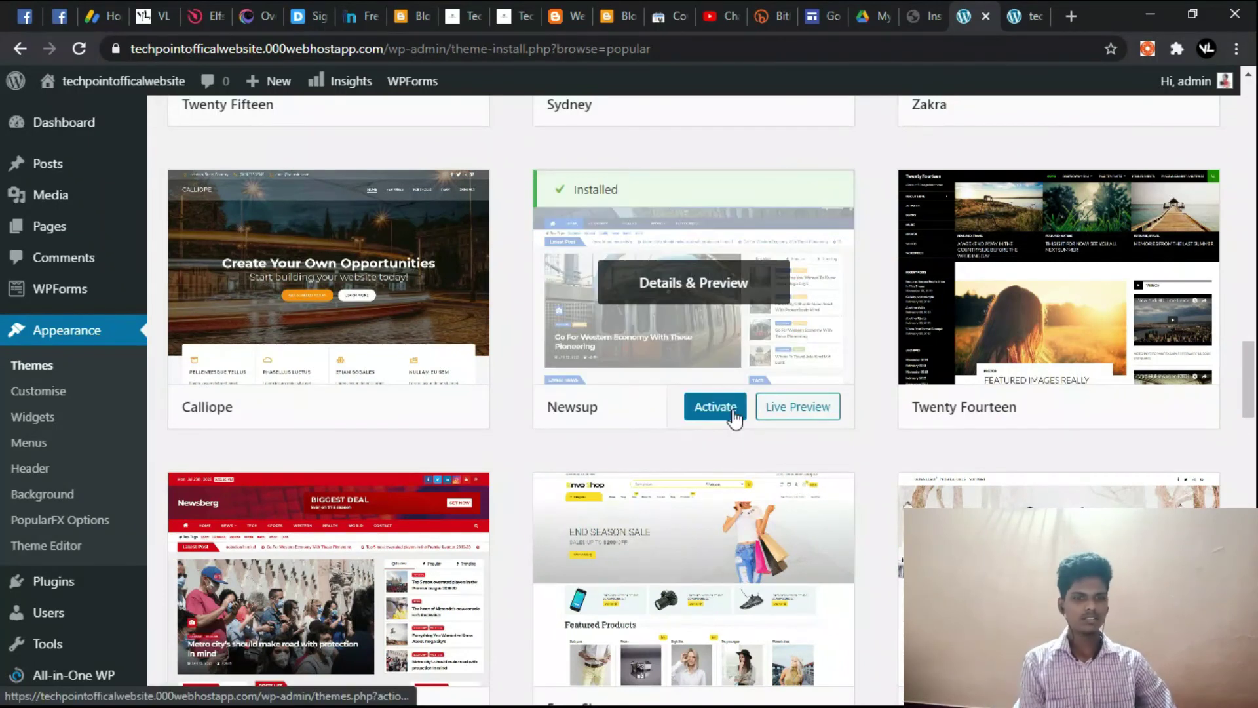
click(734, 417)
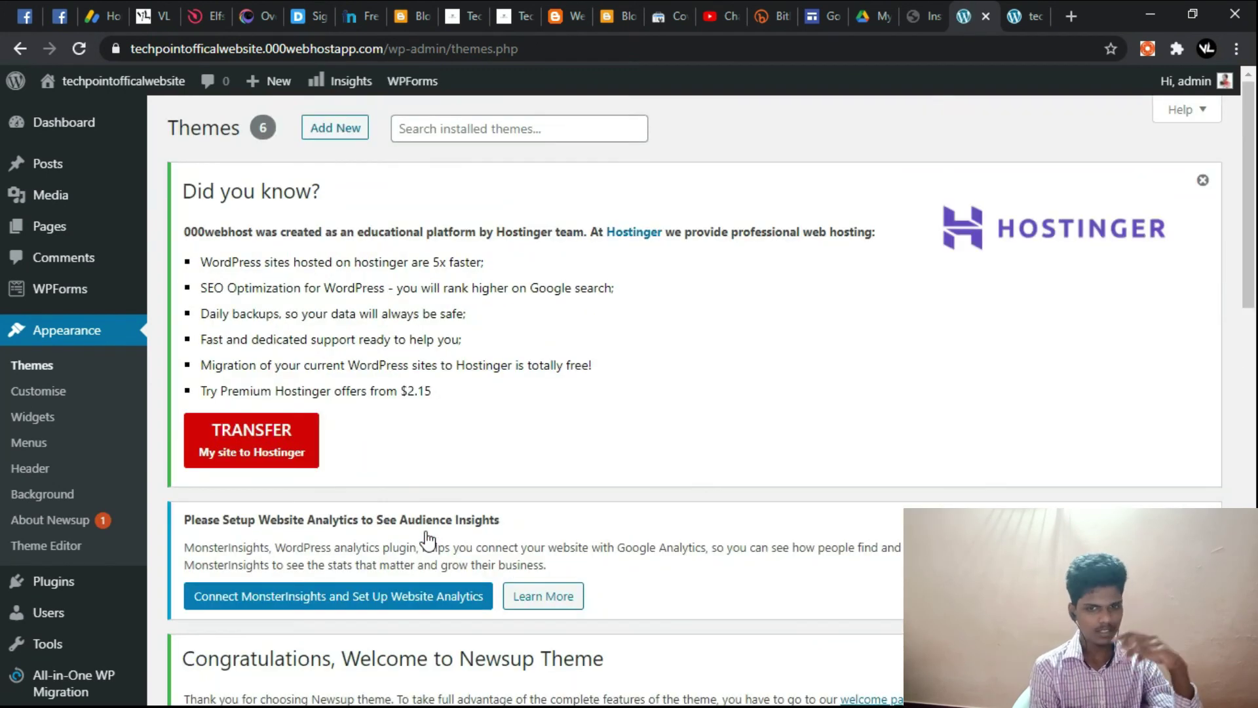
scroll(425, 537, down, 7)
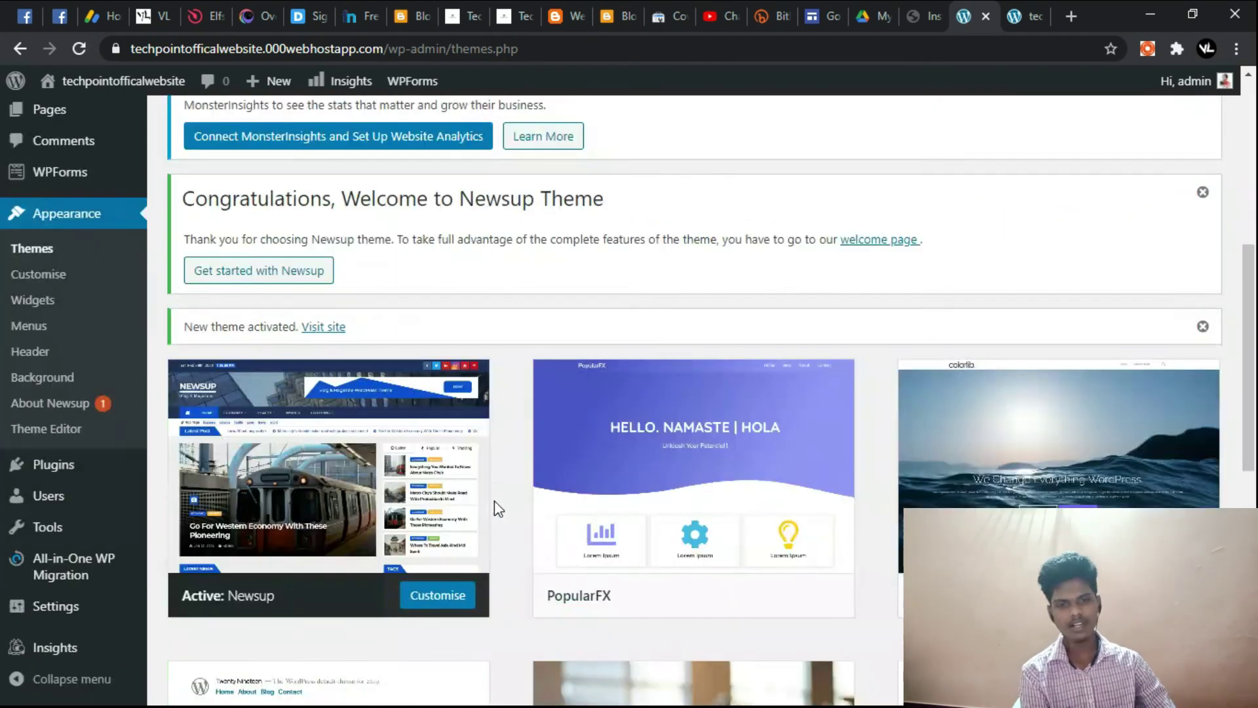
Step: Reload the live site's front page in its tab to display the Newsup layout
click(1023, 14)
click(78, 51)
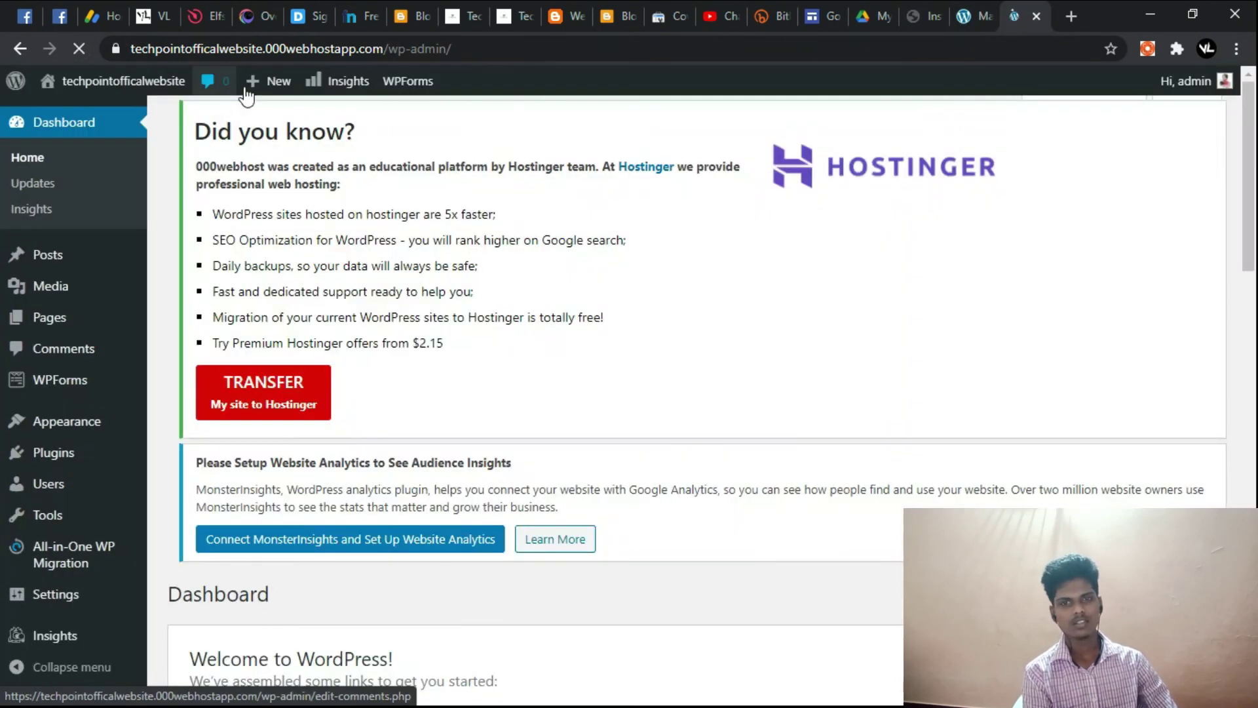
click(13, 50)
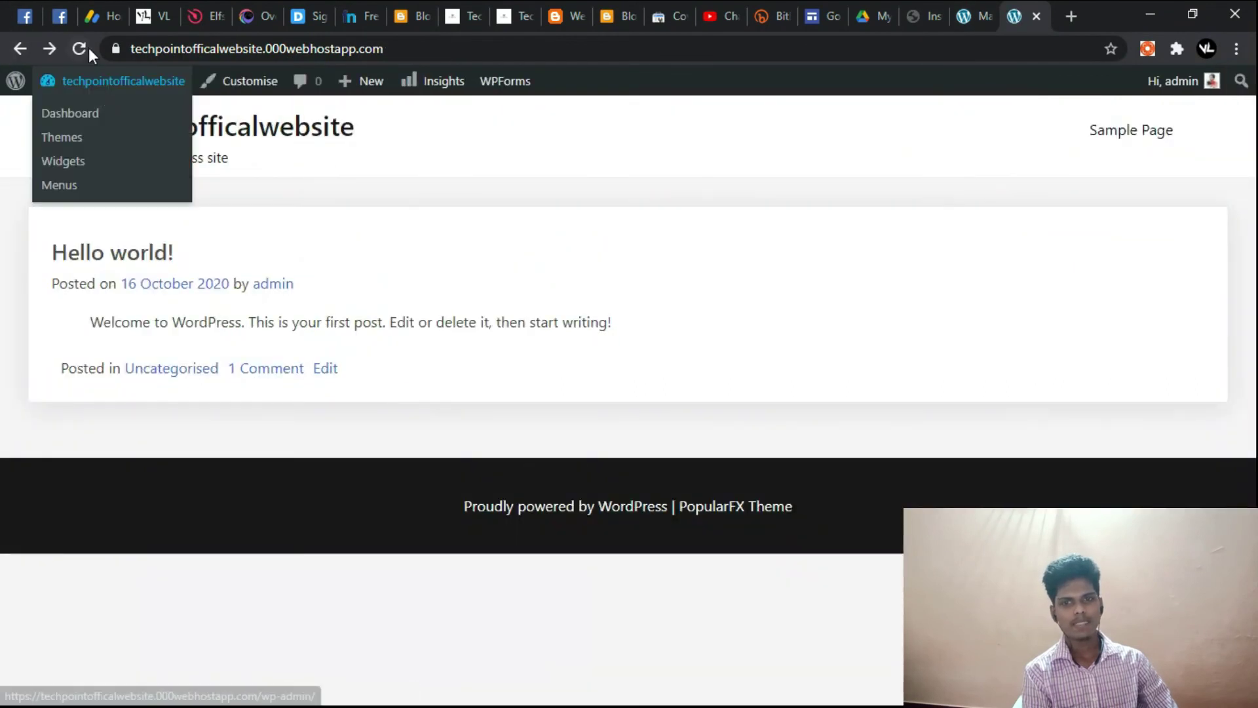
click(85, 47)
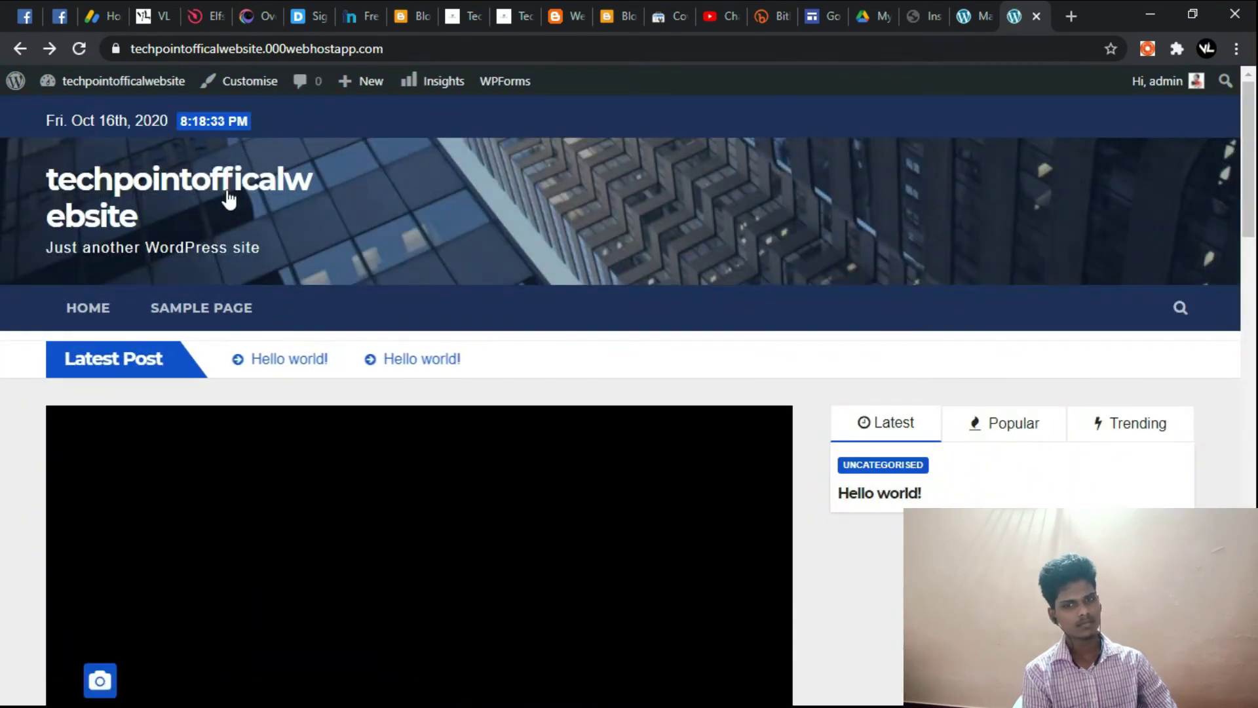
scroll(494, 436, down, 15)
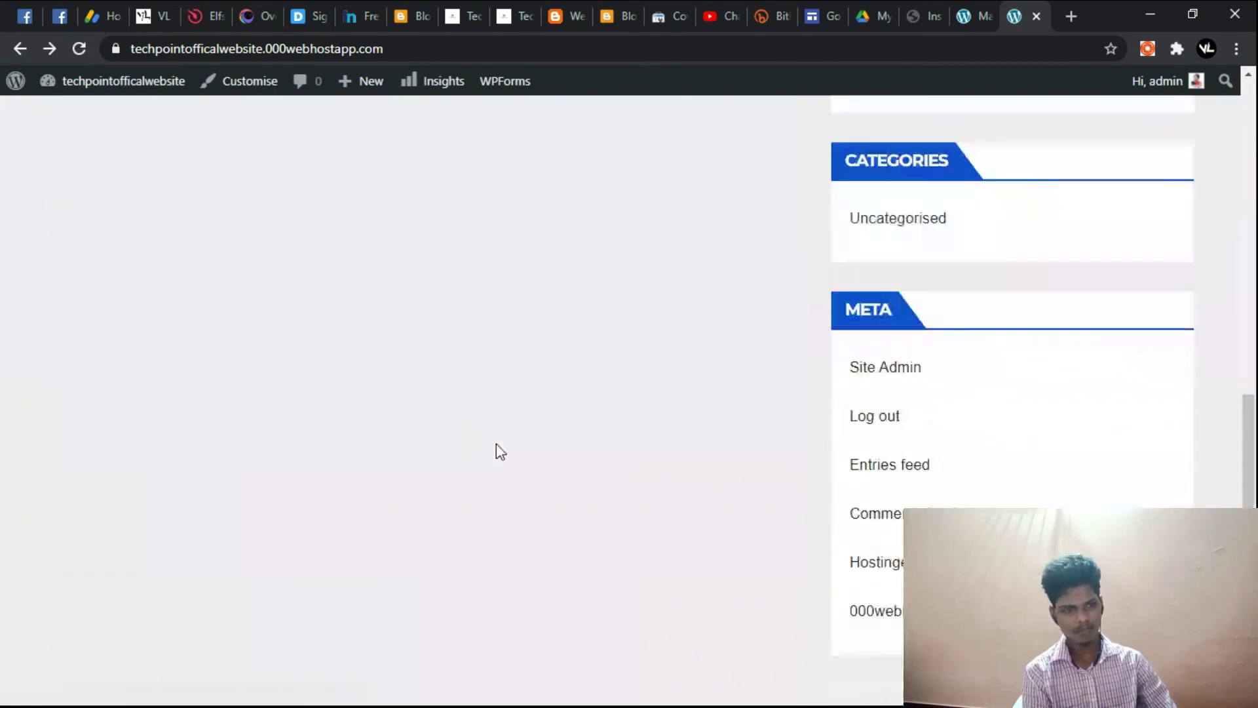
scroll(496, 445, down, 5)
scroll(314, 564, up, 10)
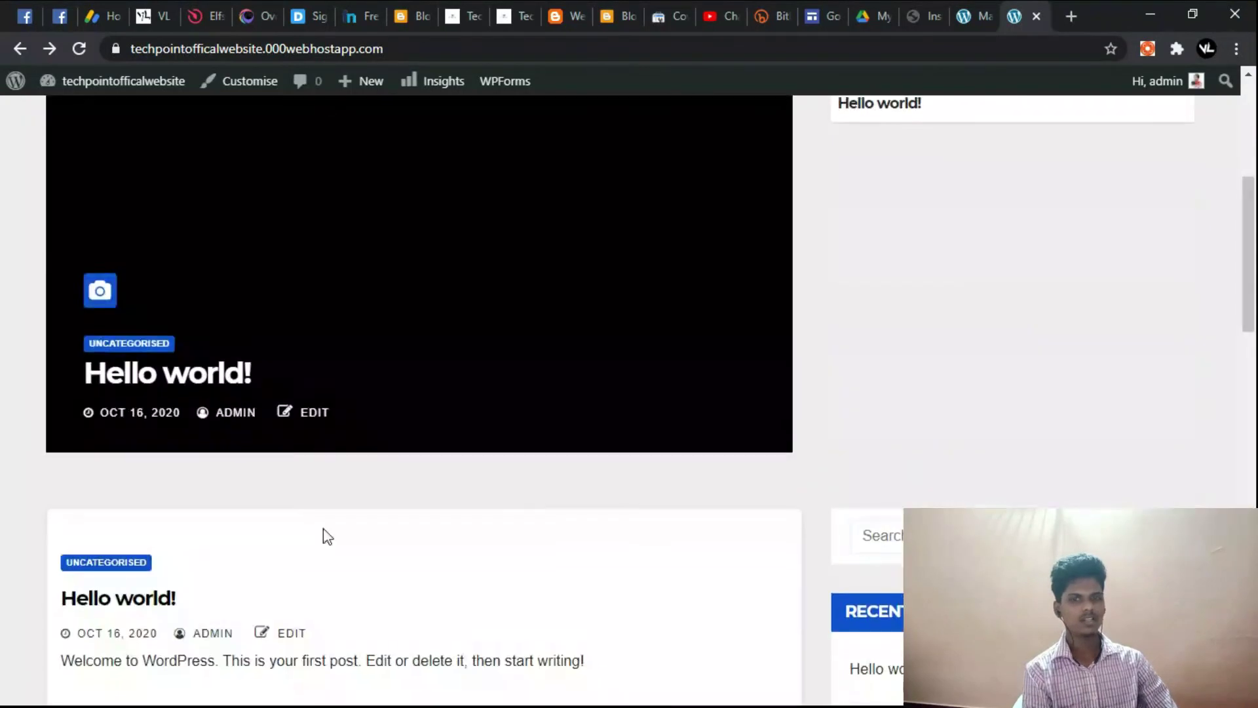
Step: Point out the 000webhostapp and techpointofficalwebsite parts of the site address
click(373, 49)
double_click(379, 49)
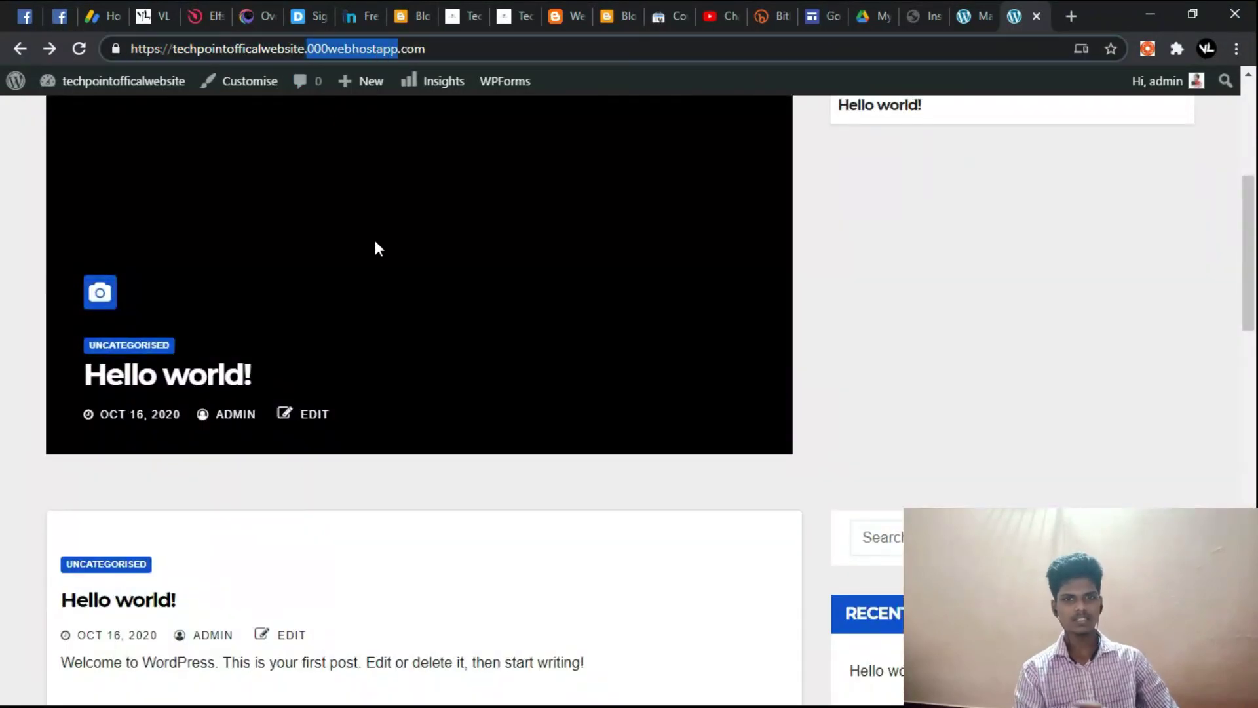
click(13, 242)
scroll(332, 406, down, 5)
scroll(586, 557, up, 10)
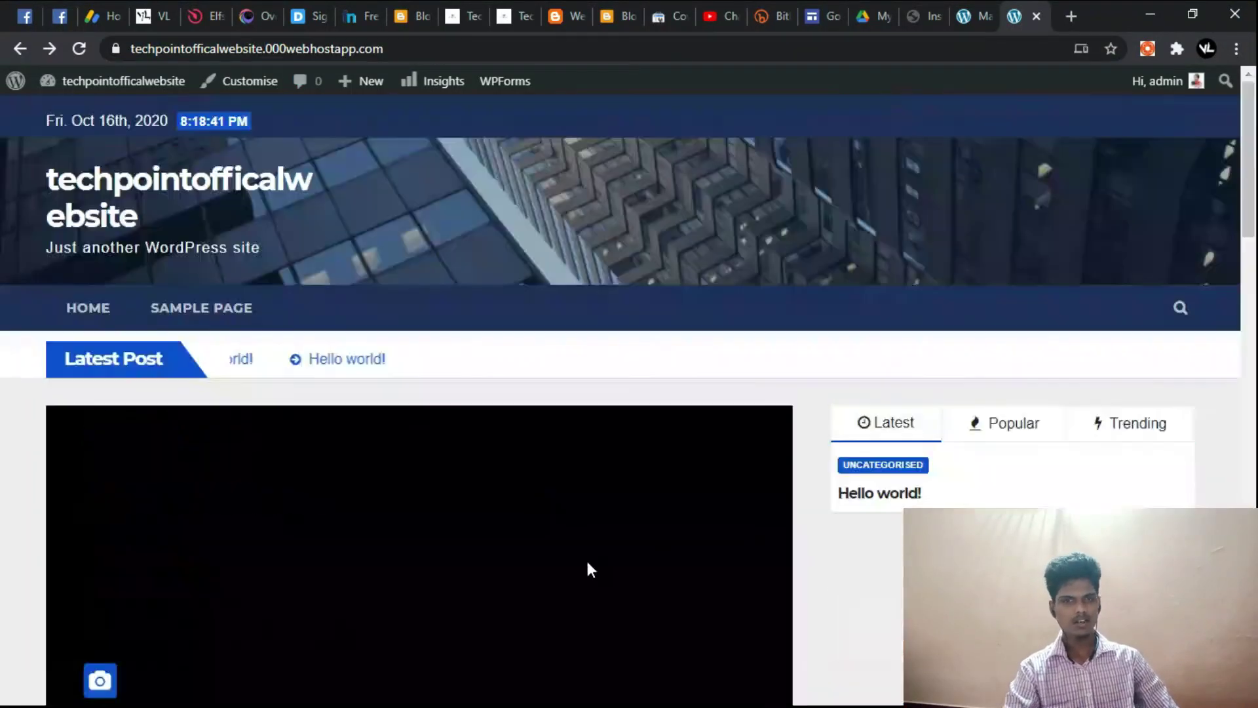
click(440, 48)
click(444, 48)
drag(175, 50, 457, 74)
key(Right)
scroll(813, 608, down, 10)
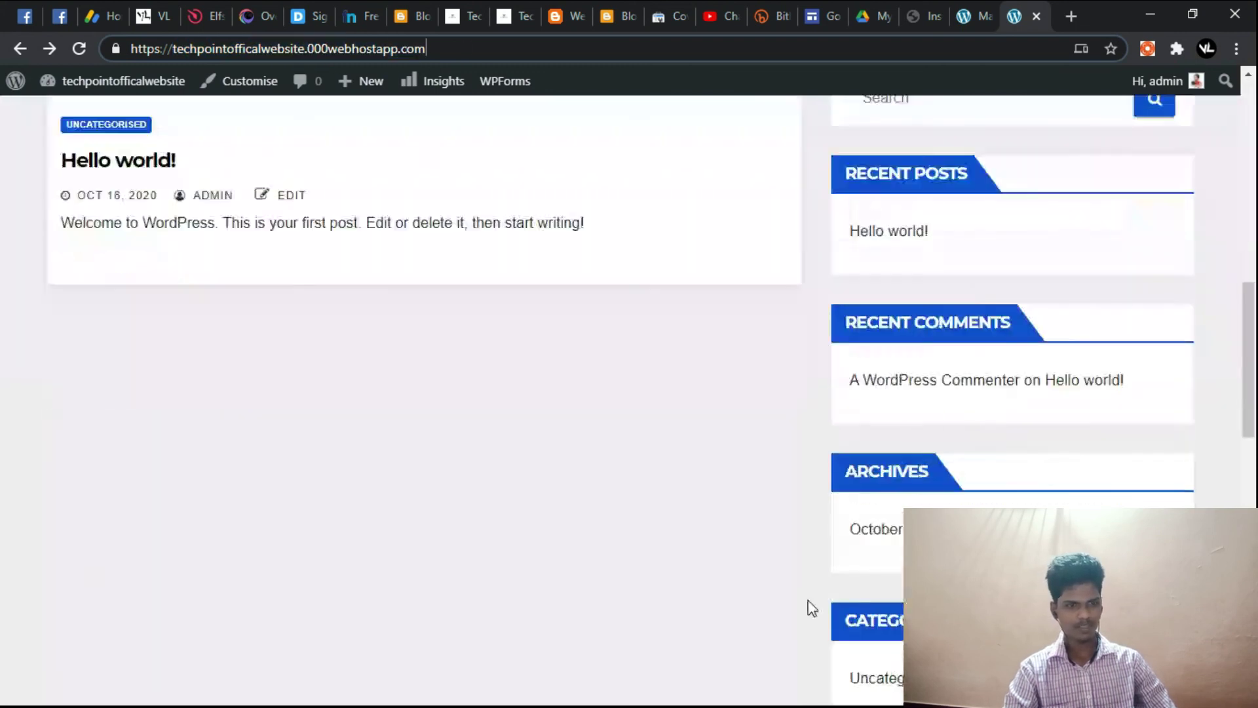
scroll(813, 608, down, 5)
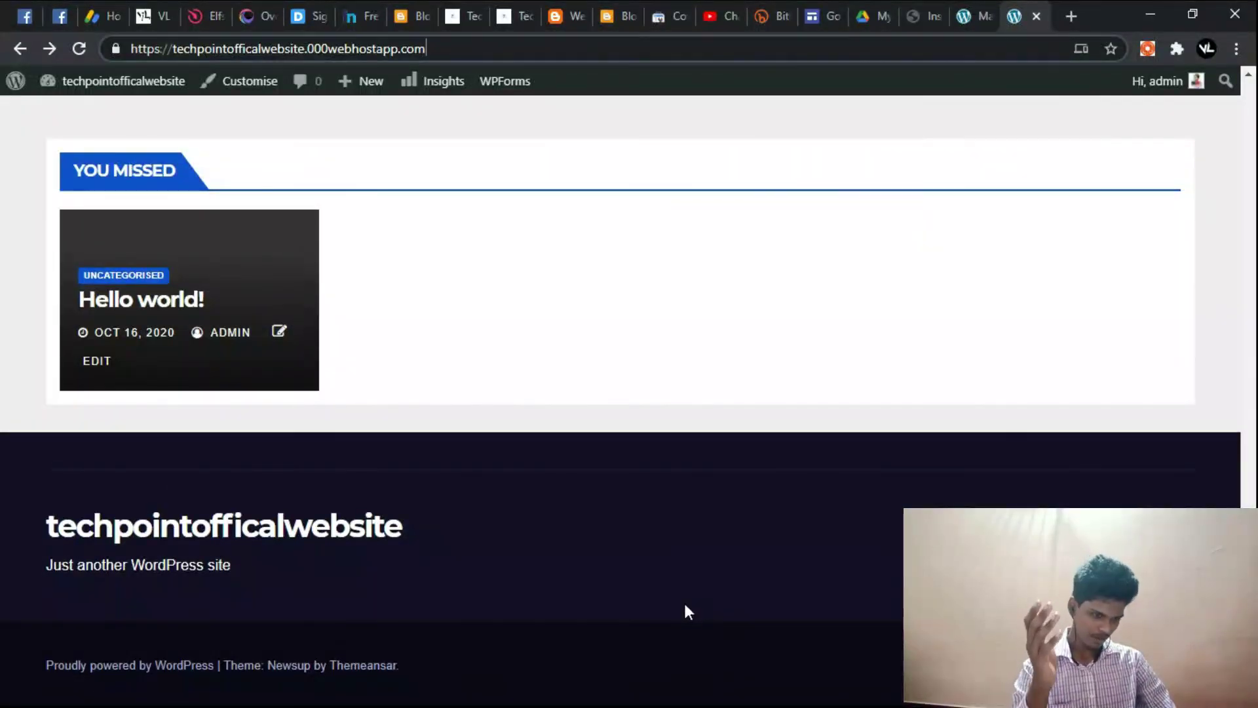
scroll(671, 596, up, 15)
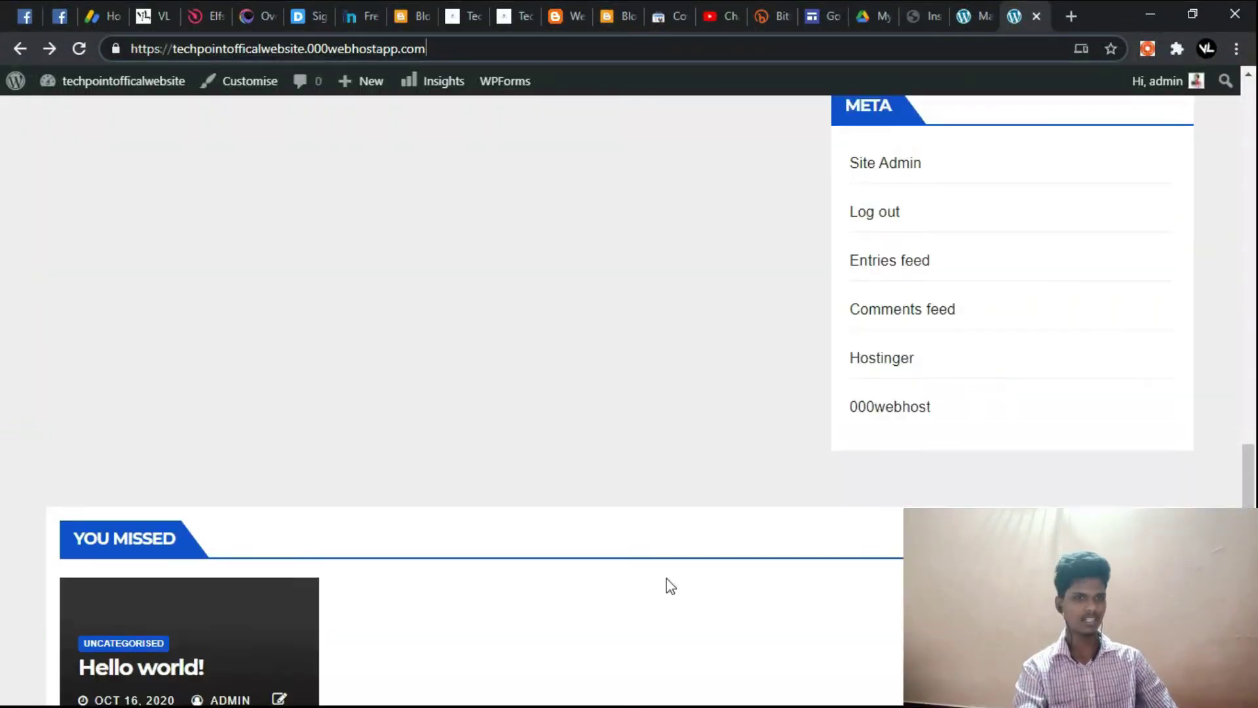